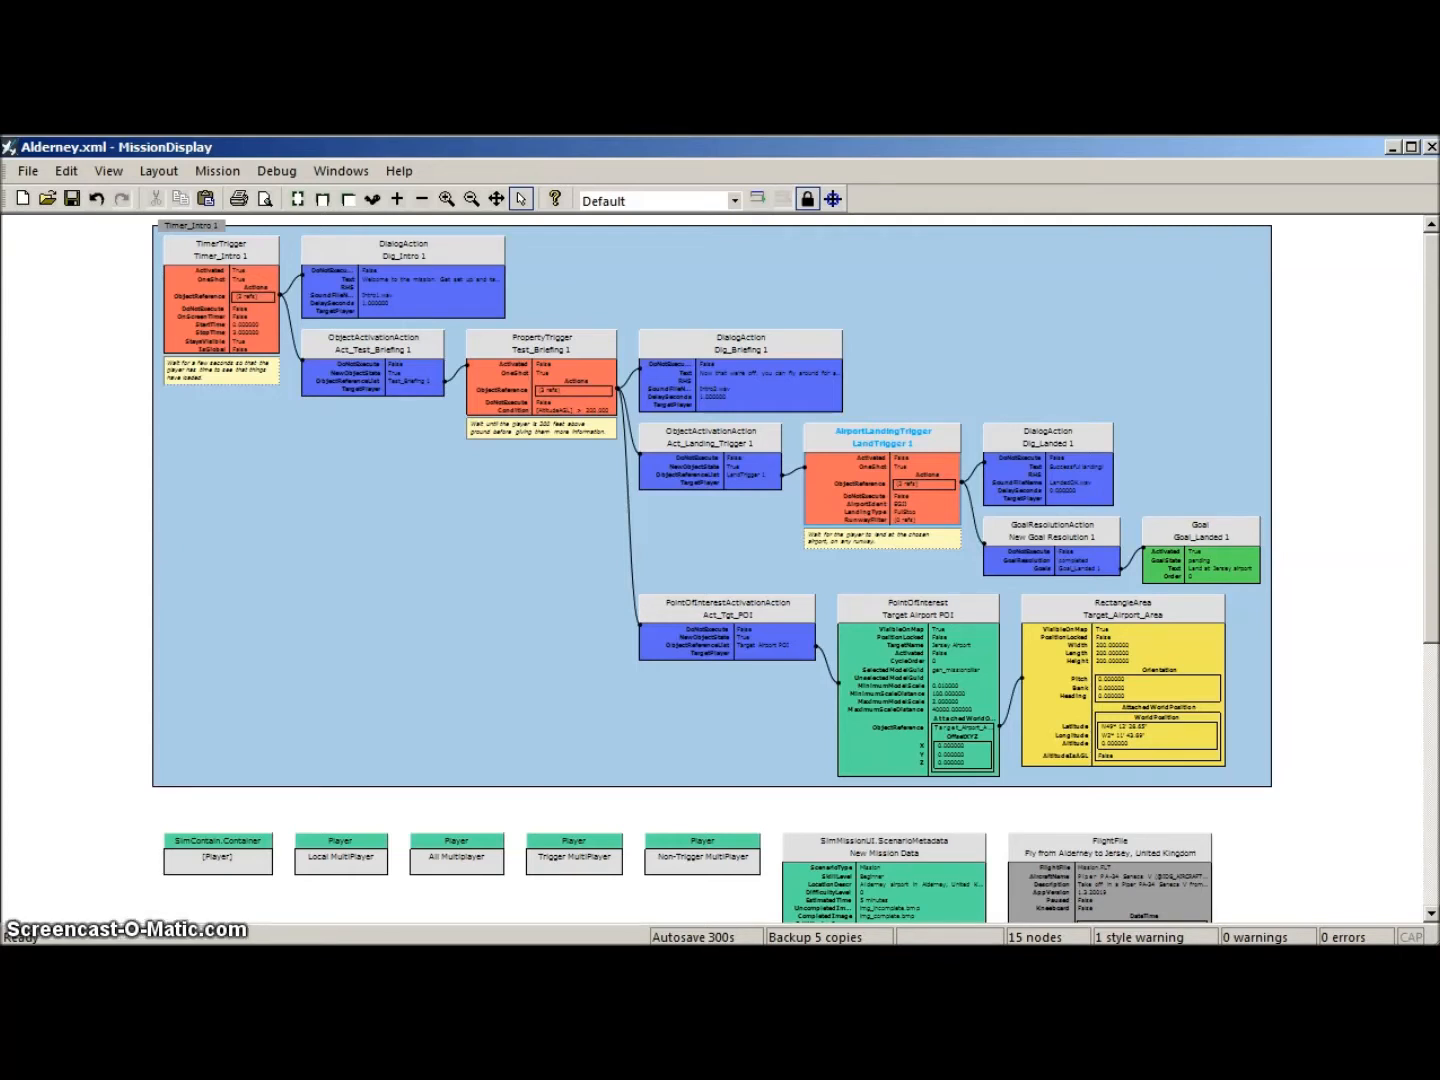
Step: Open the map window for the Alderney mission
click(340, 171)
click(356, 385)
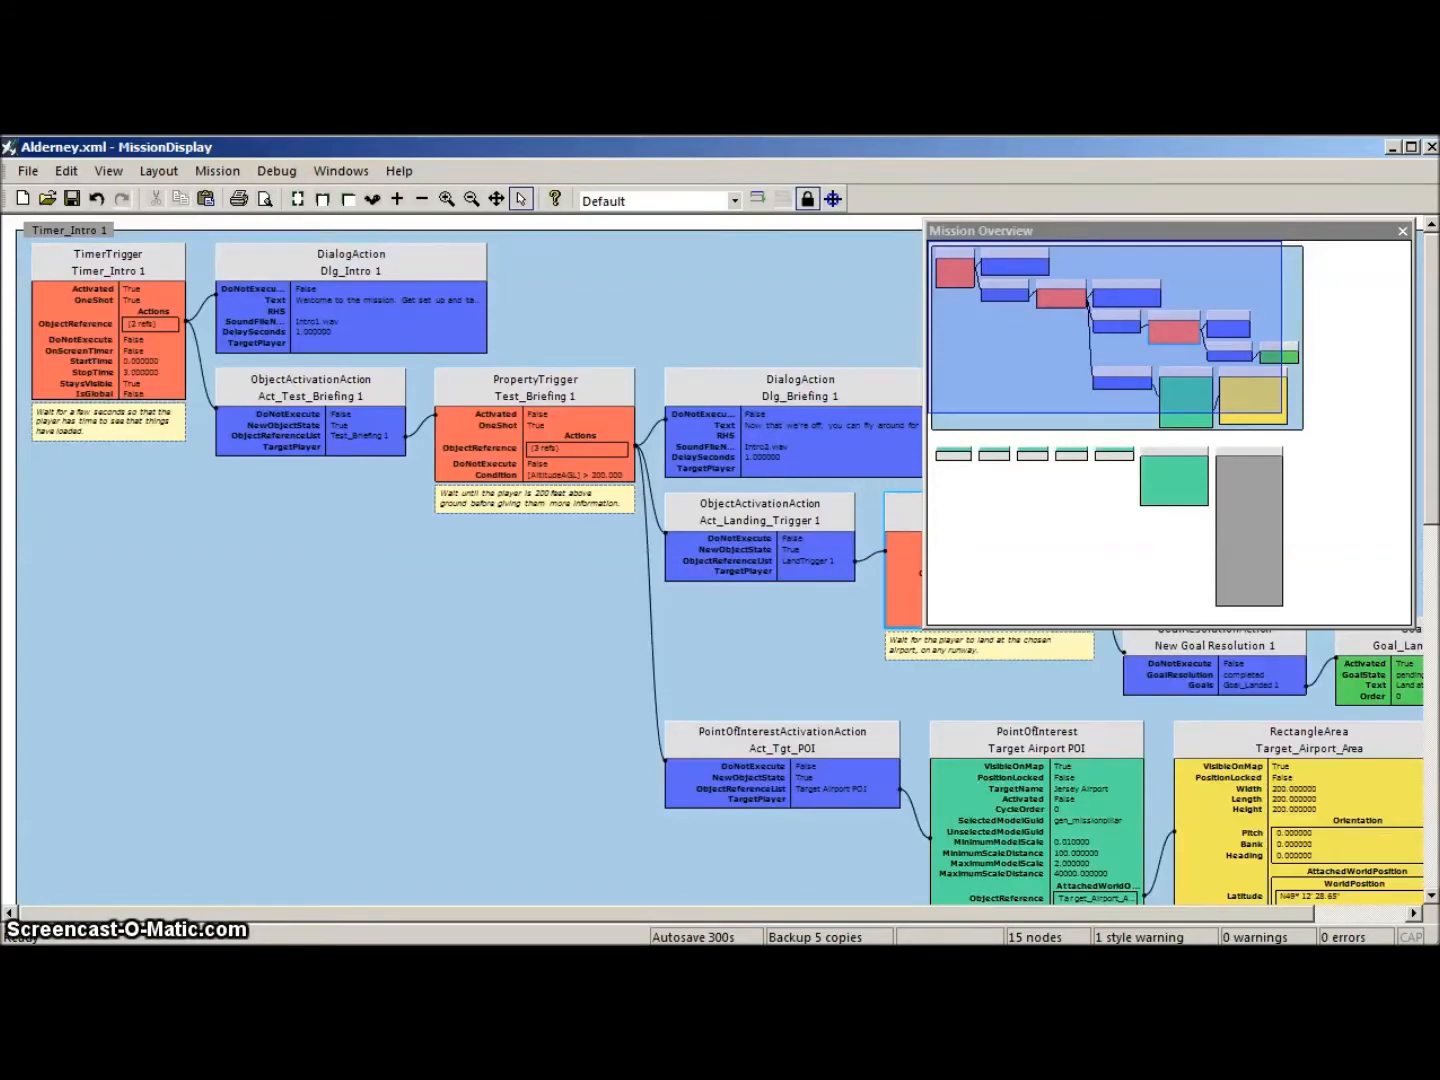
Step: Show the Action Palette and add a PointOfInterest object to an empty area of the mission diagram
click(338, 170)
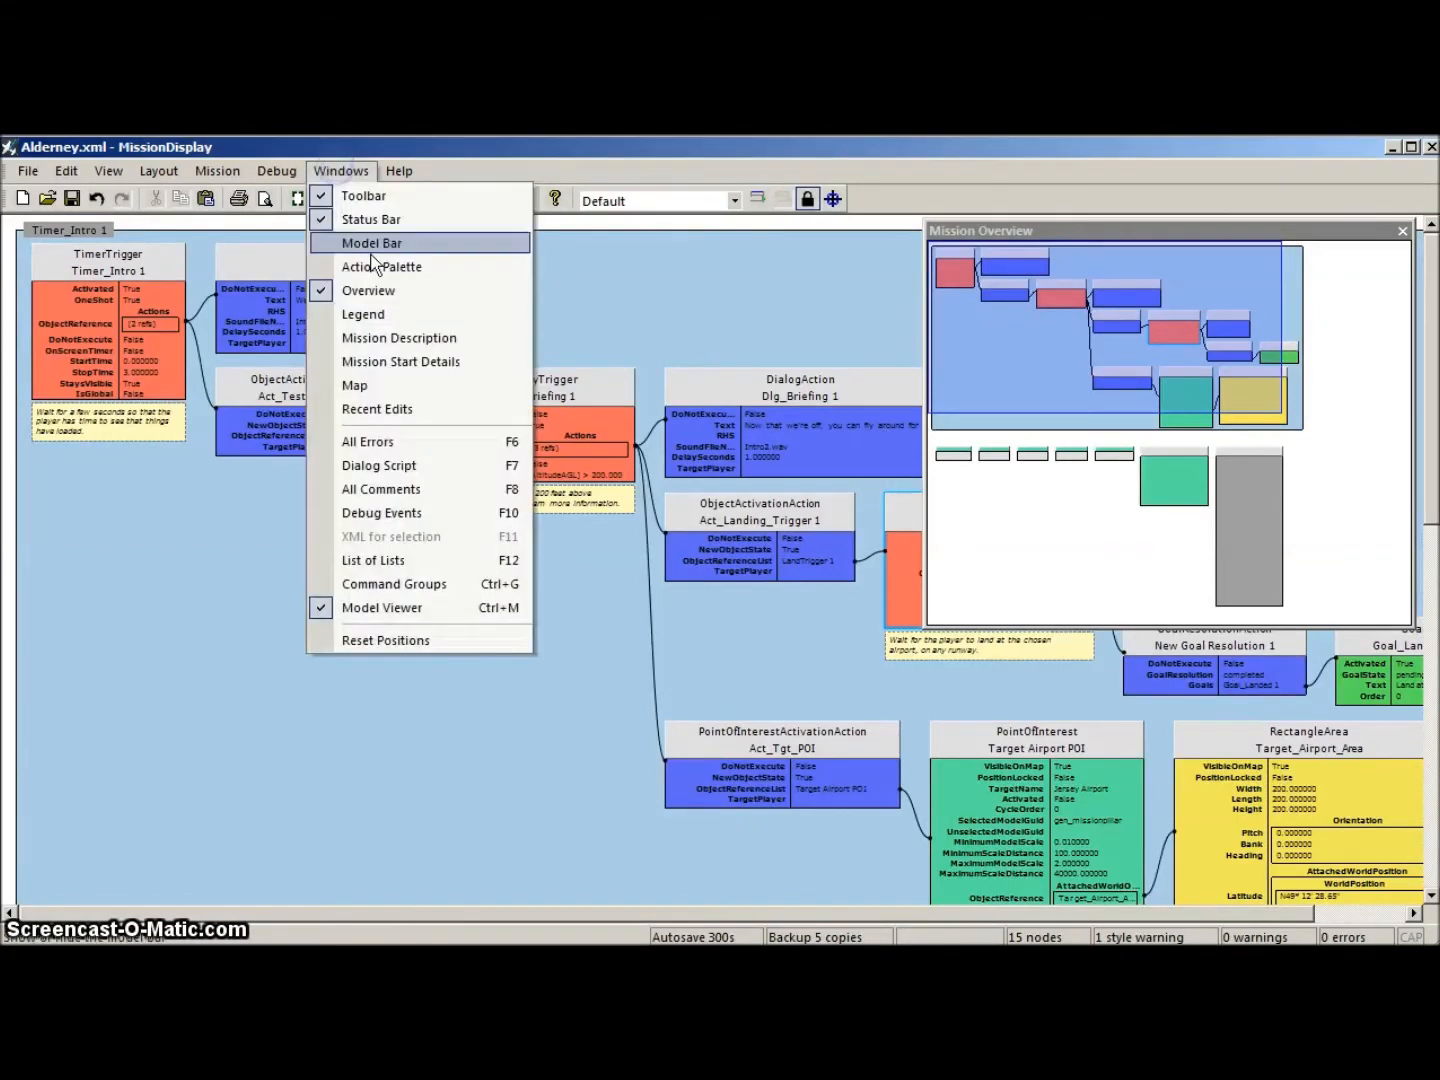
click(376, 264)
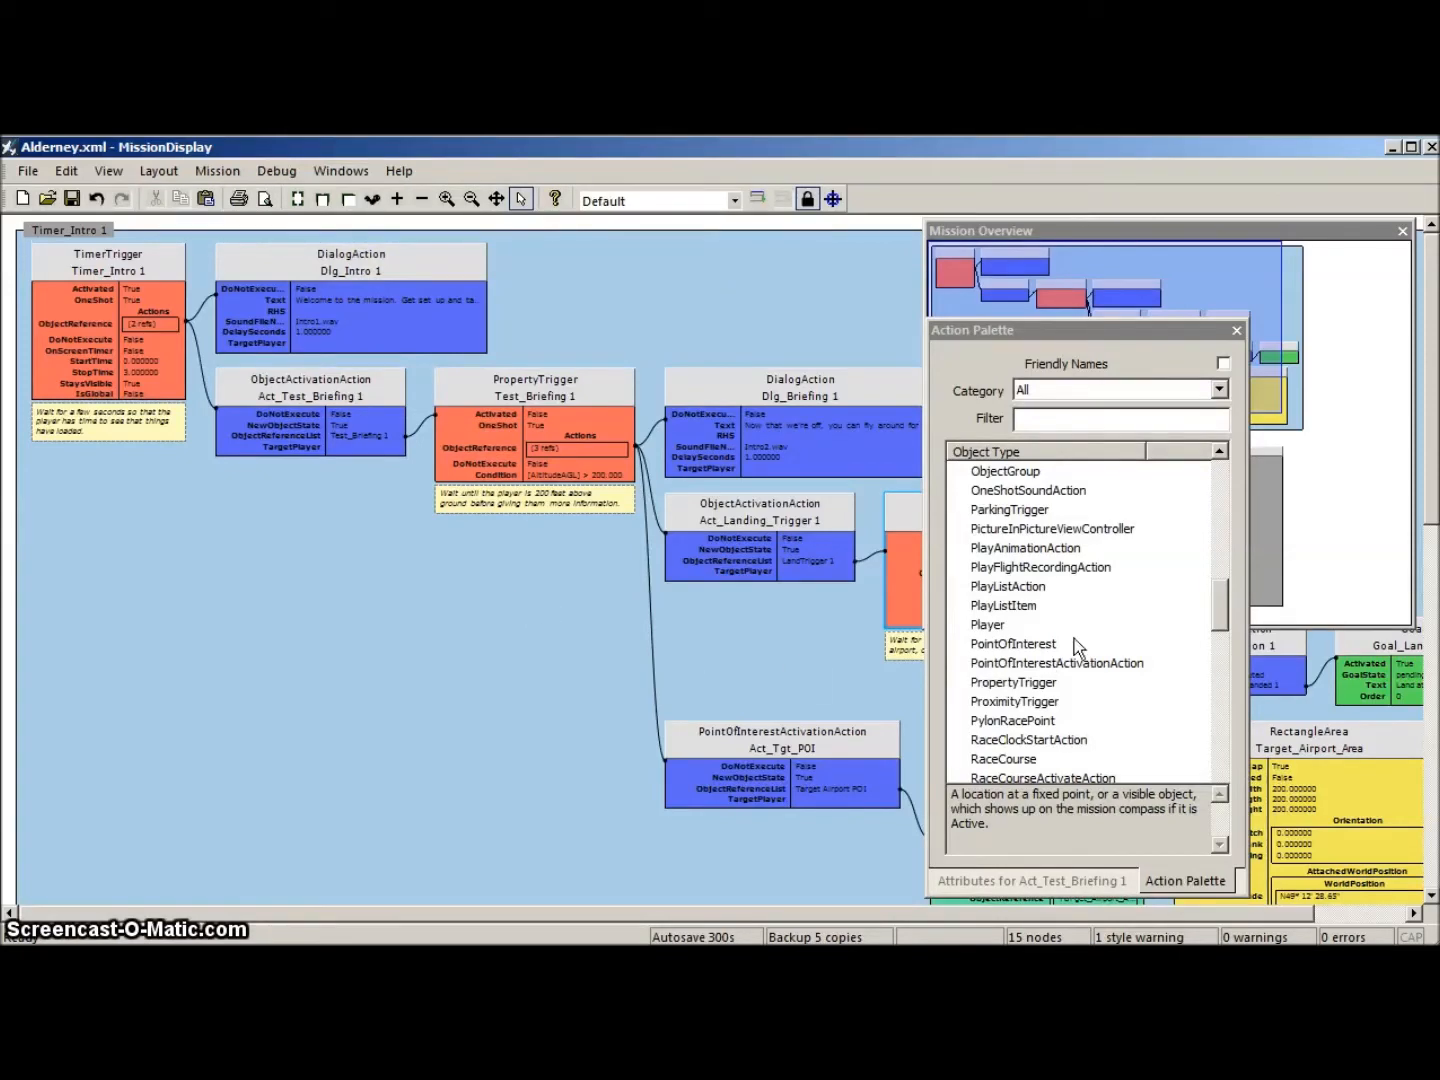
click(1020, 646)
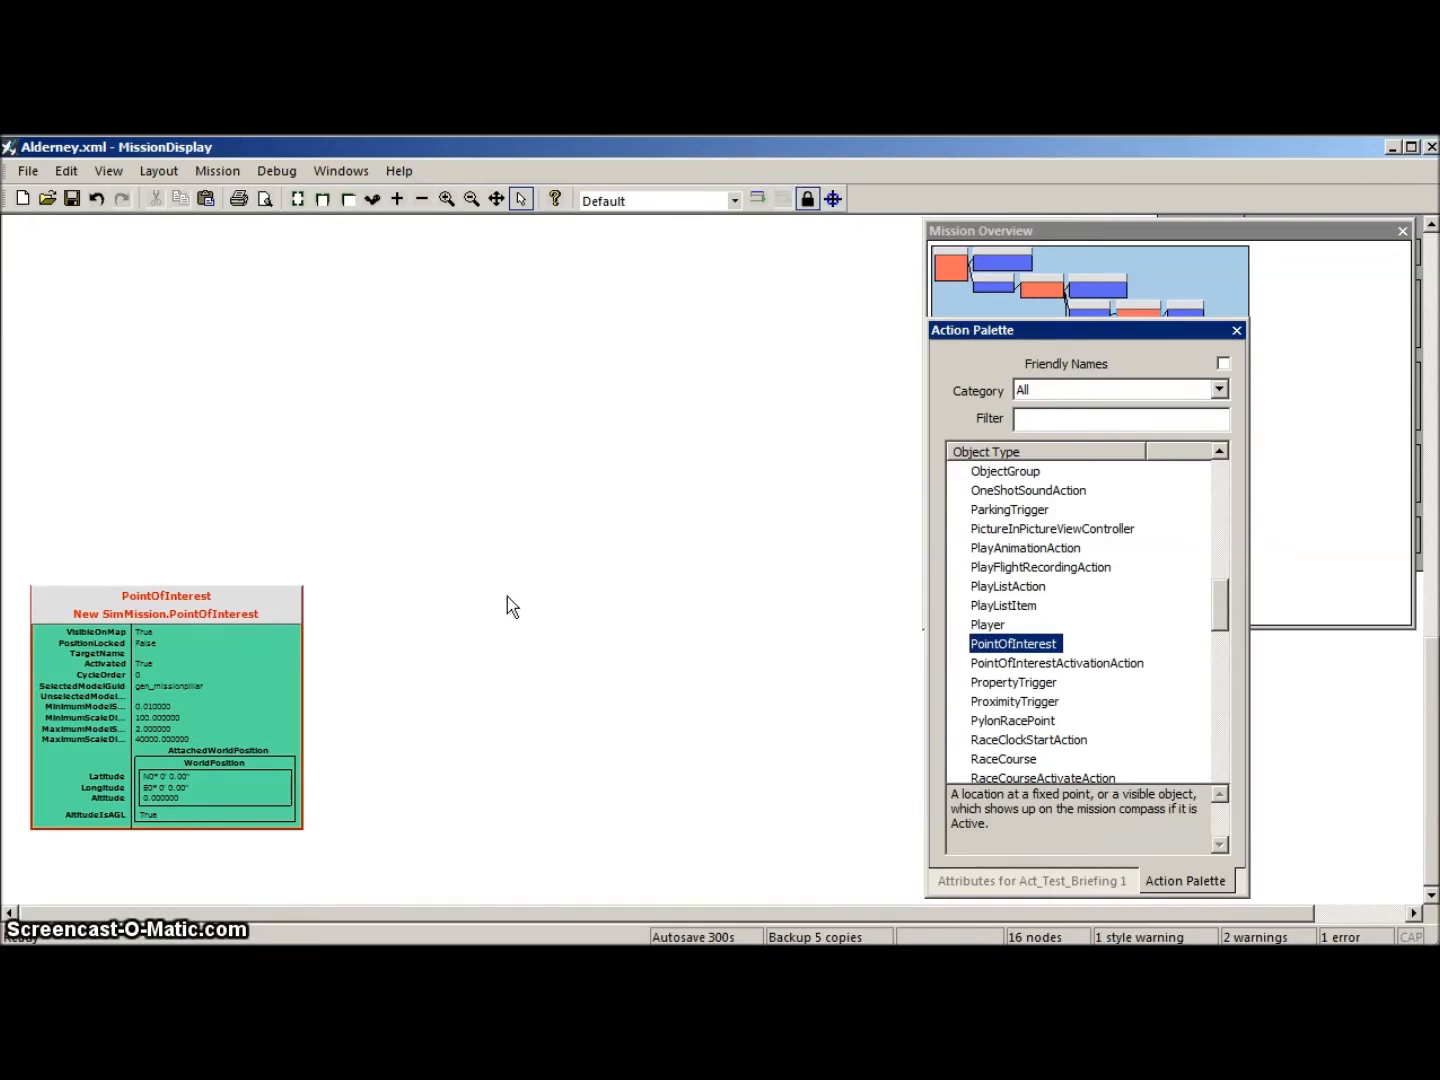
Step: Rename the new PointOfInterest object as Cruise_Ship_POI
click(217, 602)
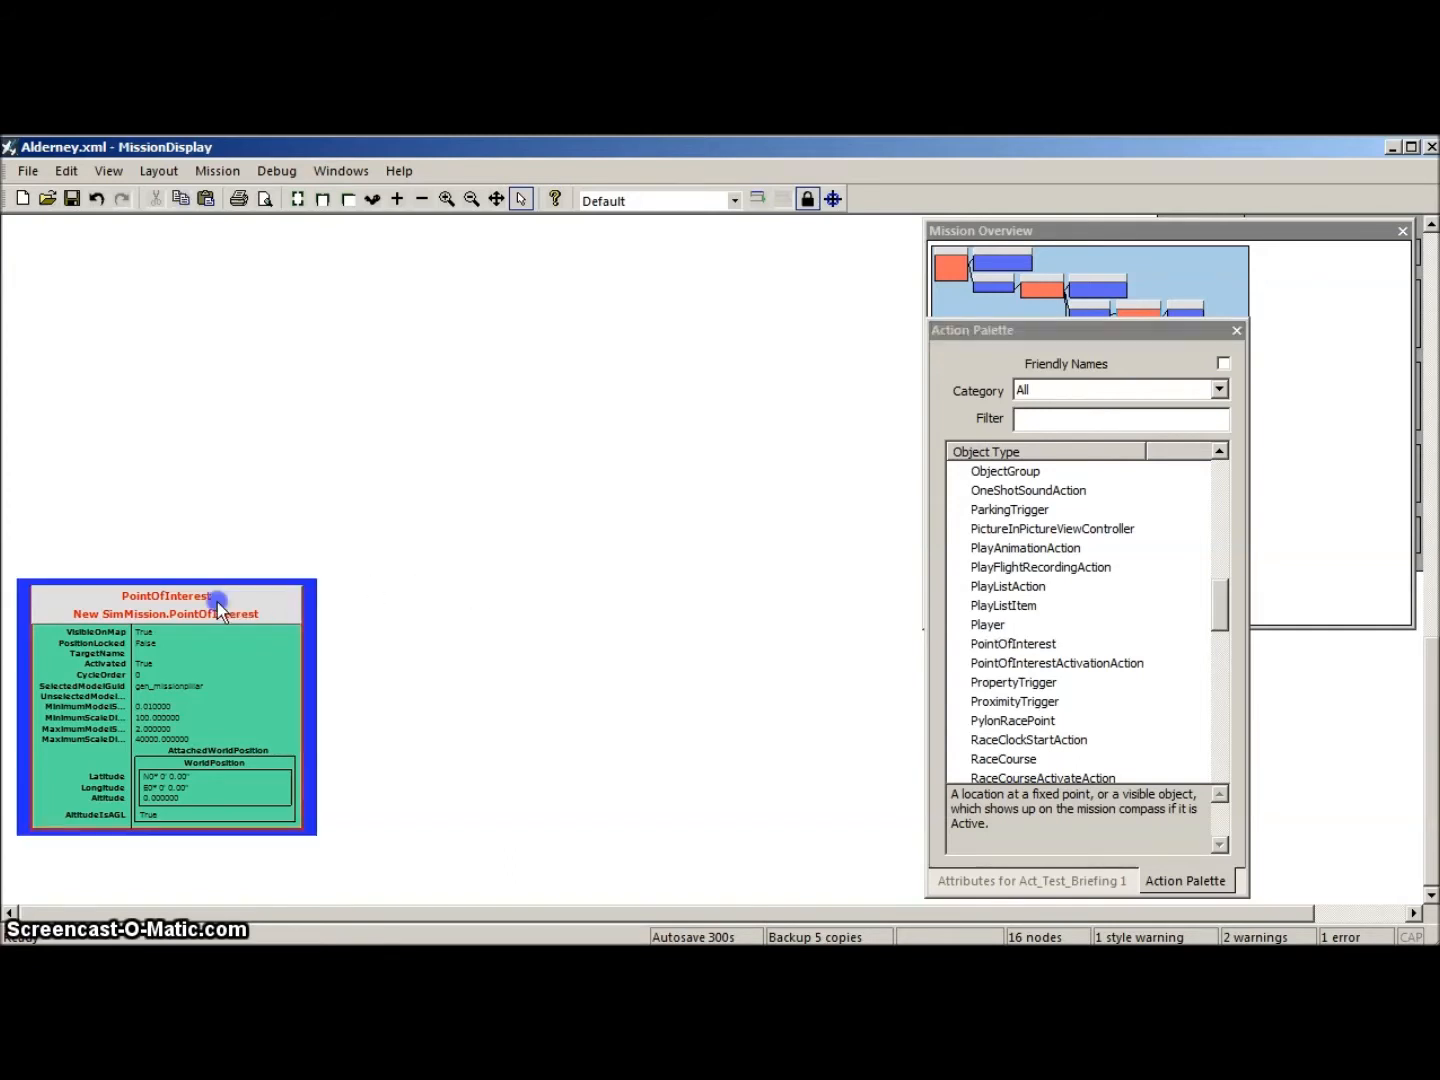
click(217, 601)
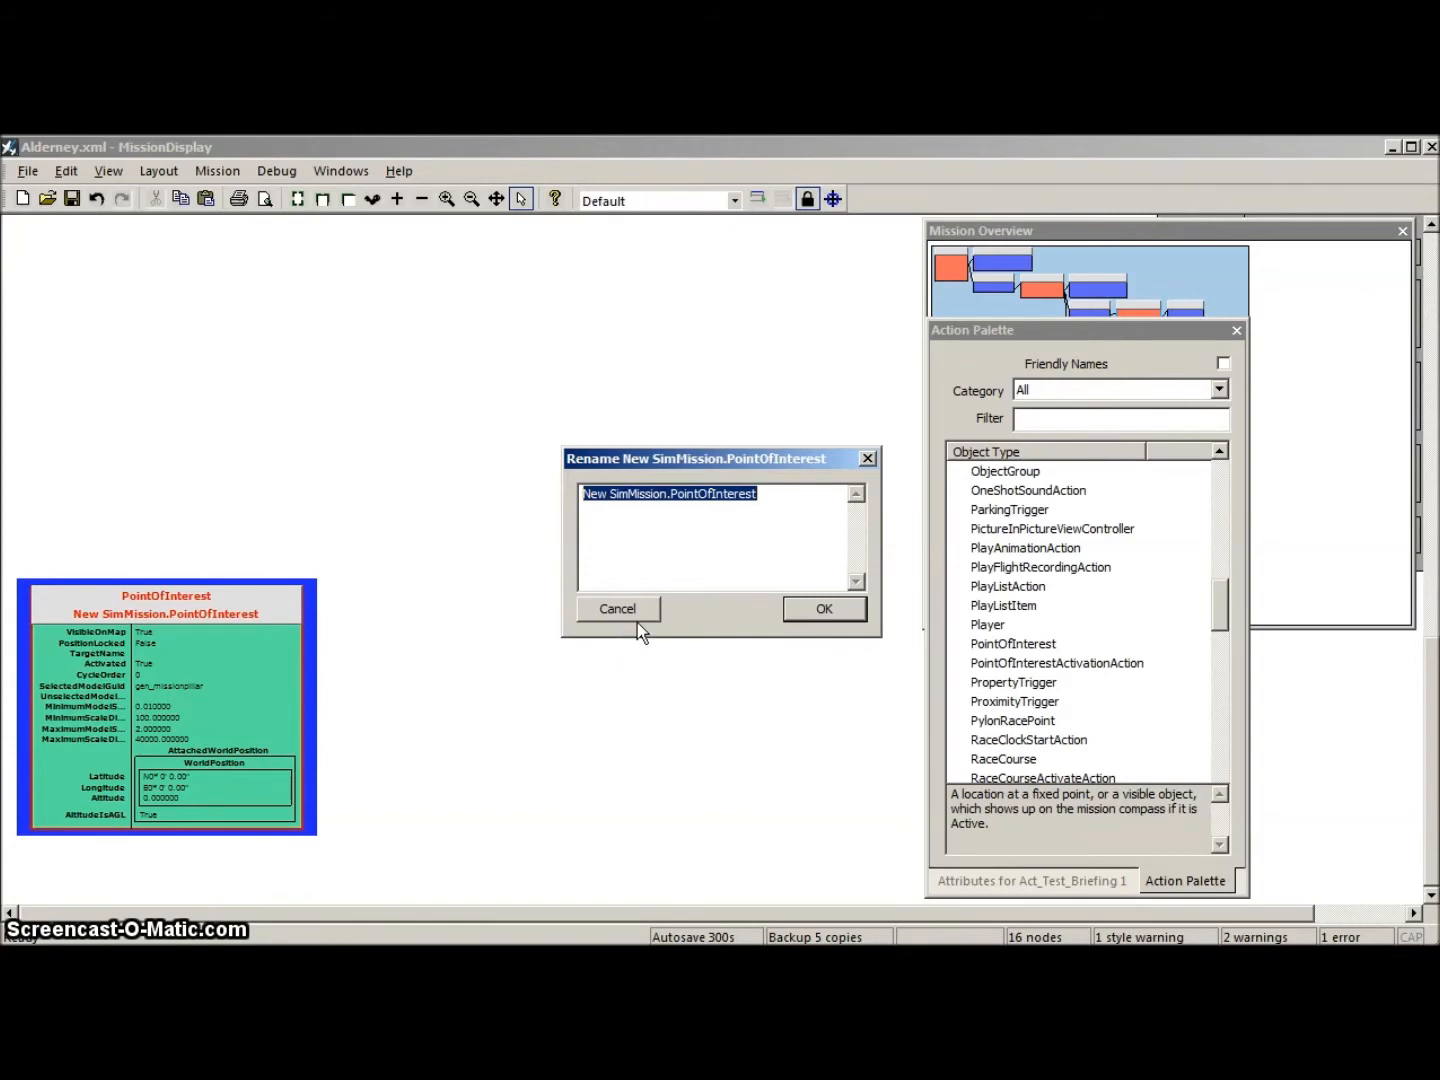
text(C)
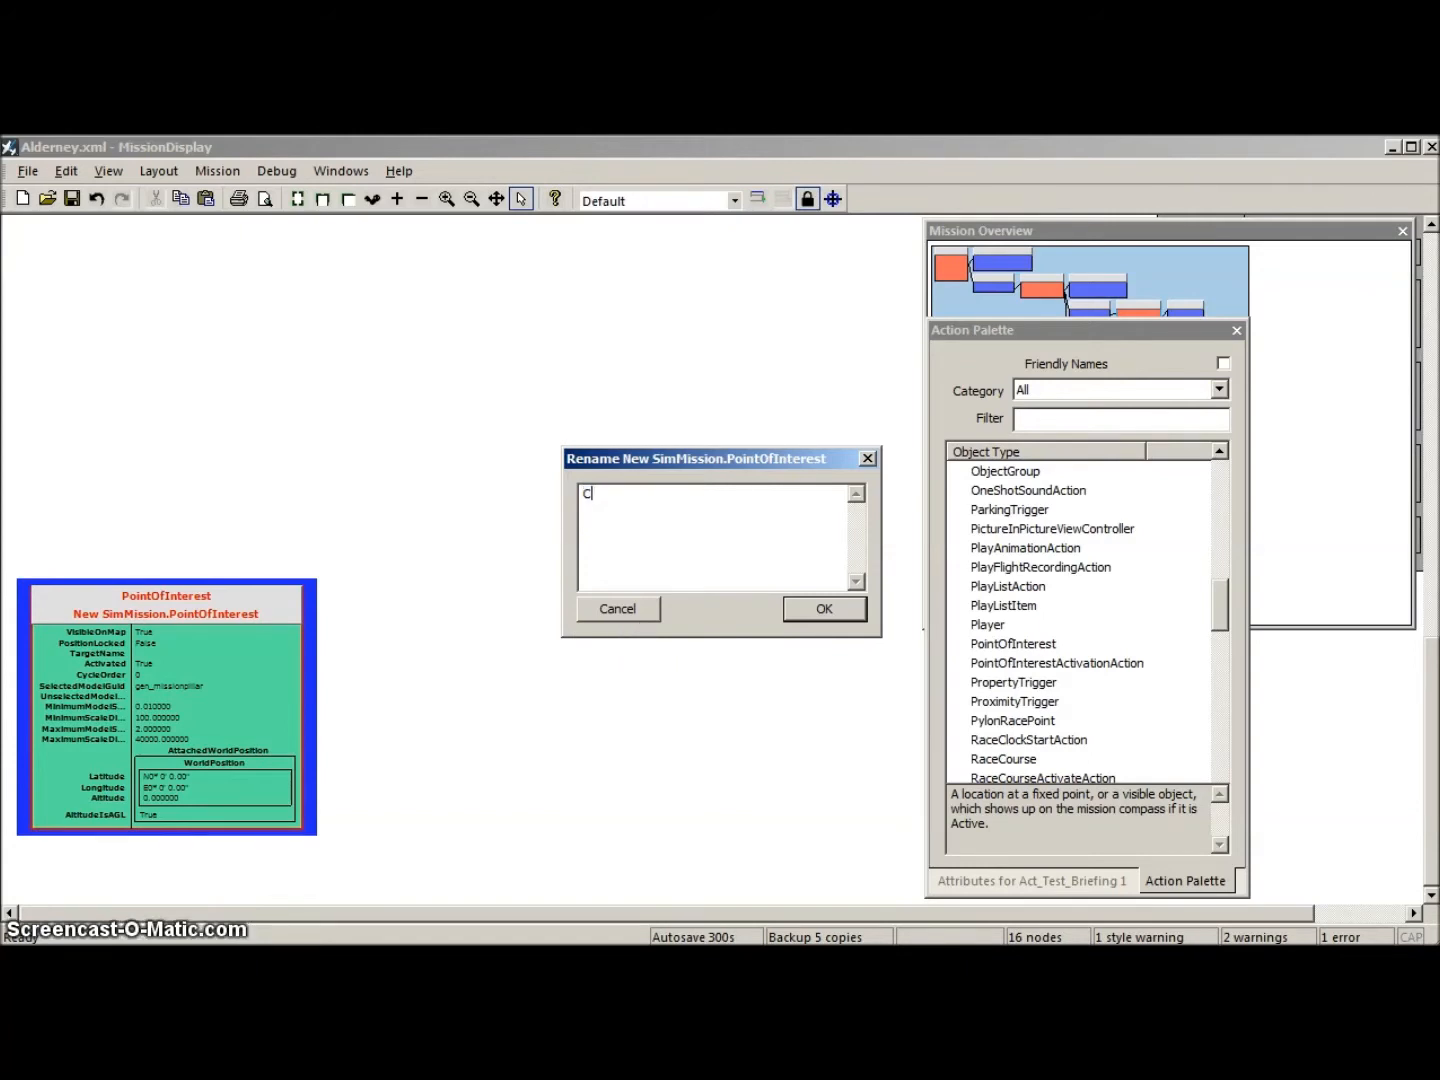
text(ruise_S)
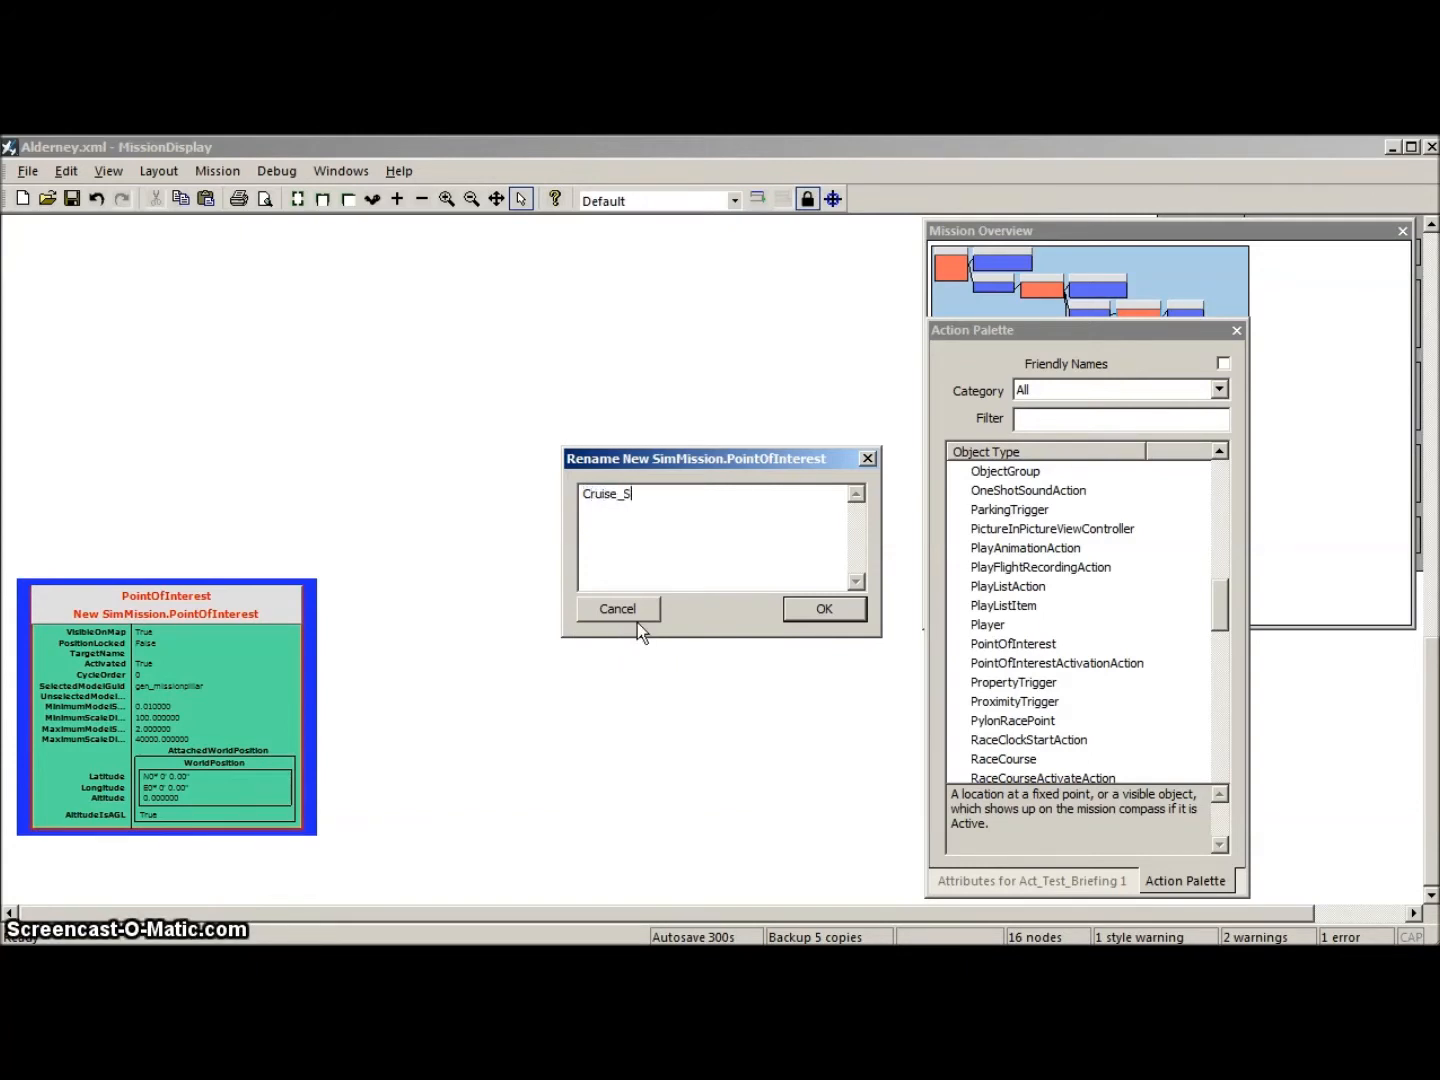
text(hip_POI)
click(834, 612)
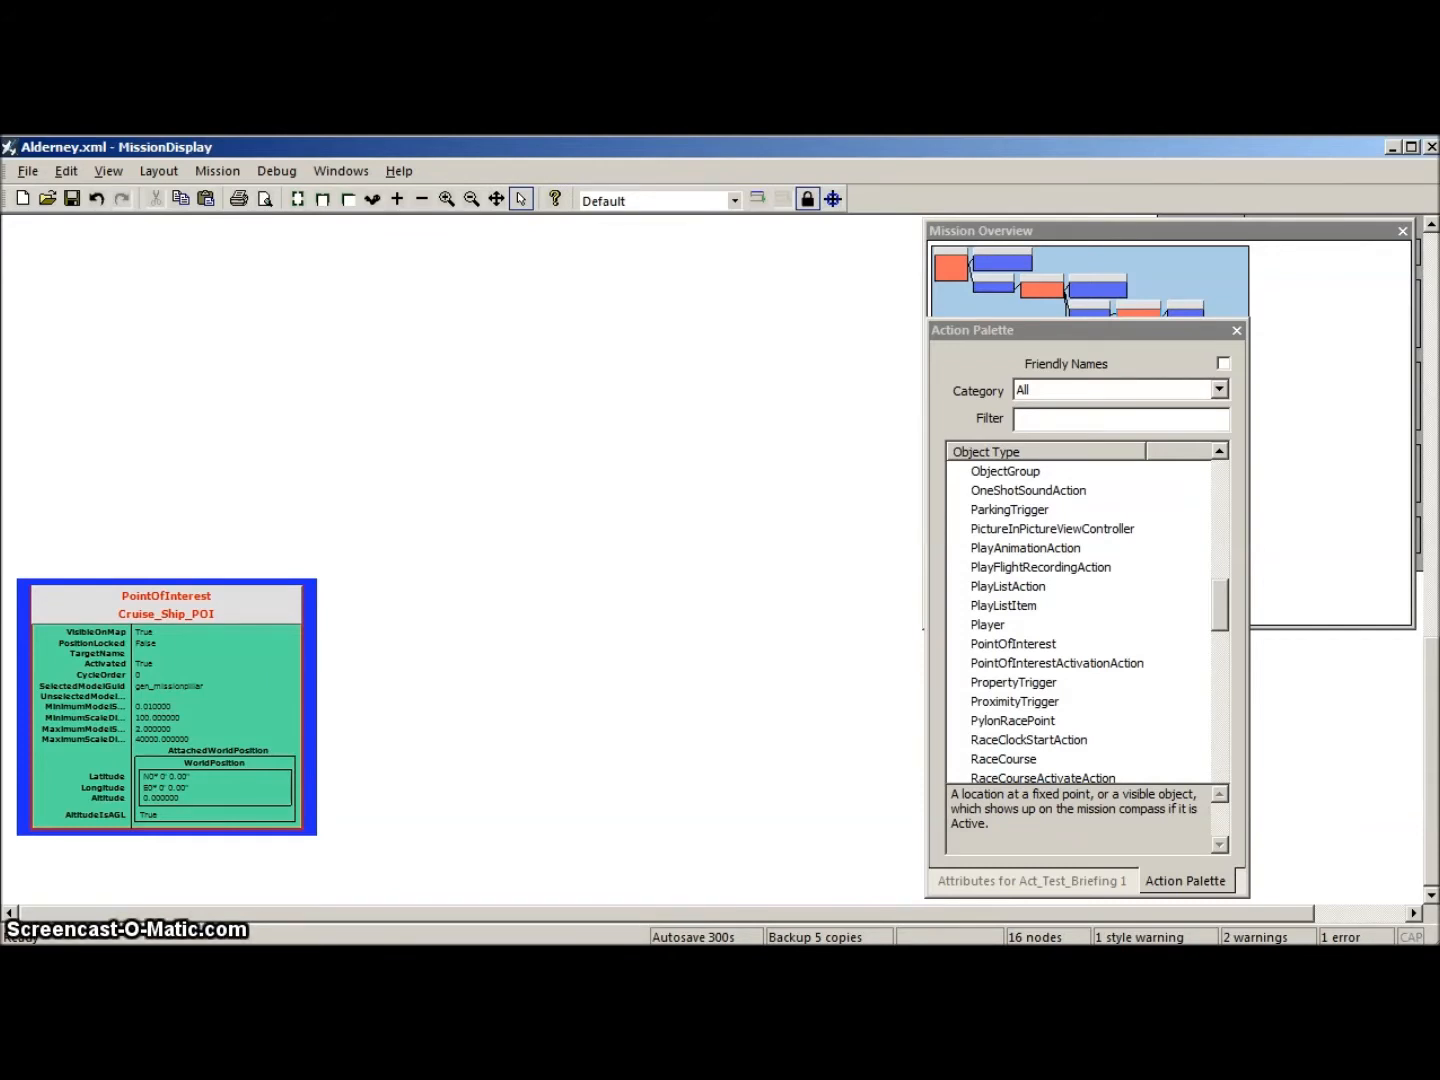
Step: Add a PointOfInterestActivationAction named Activate_Cruise_Ship_POI and put Cruise_Ship_POI in its object reference list
double_click(1058, 662)
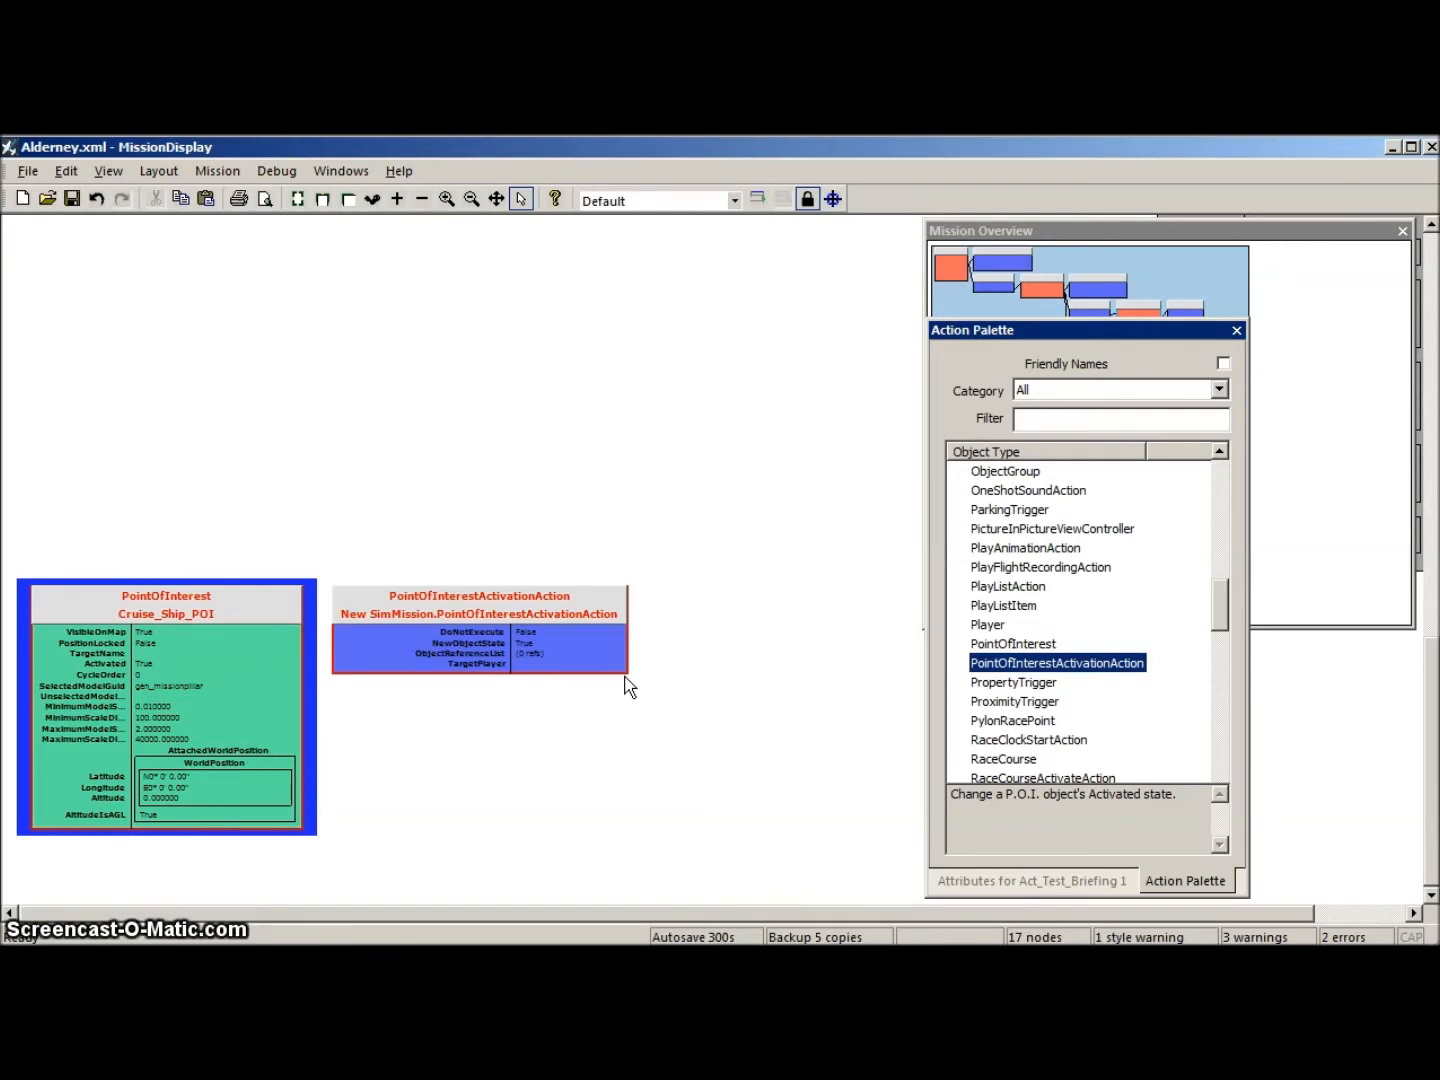
double_click(464, 604)
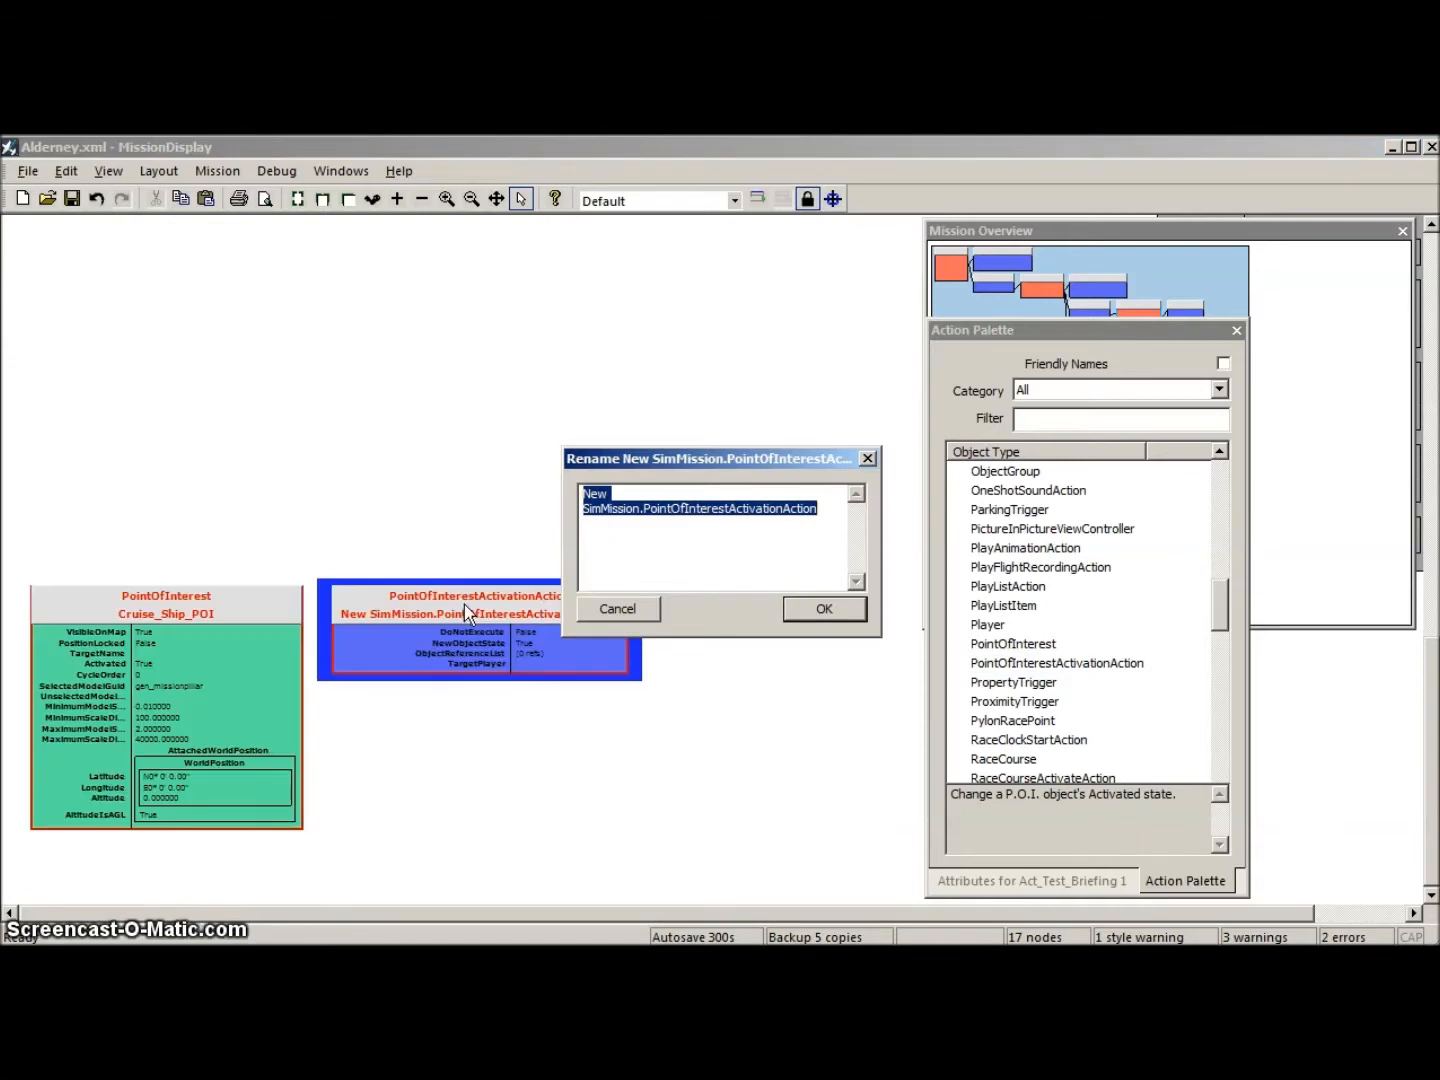
text(Ac)
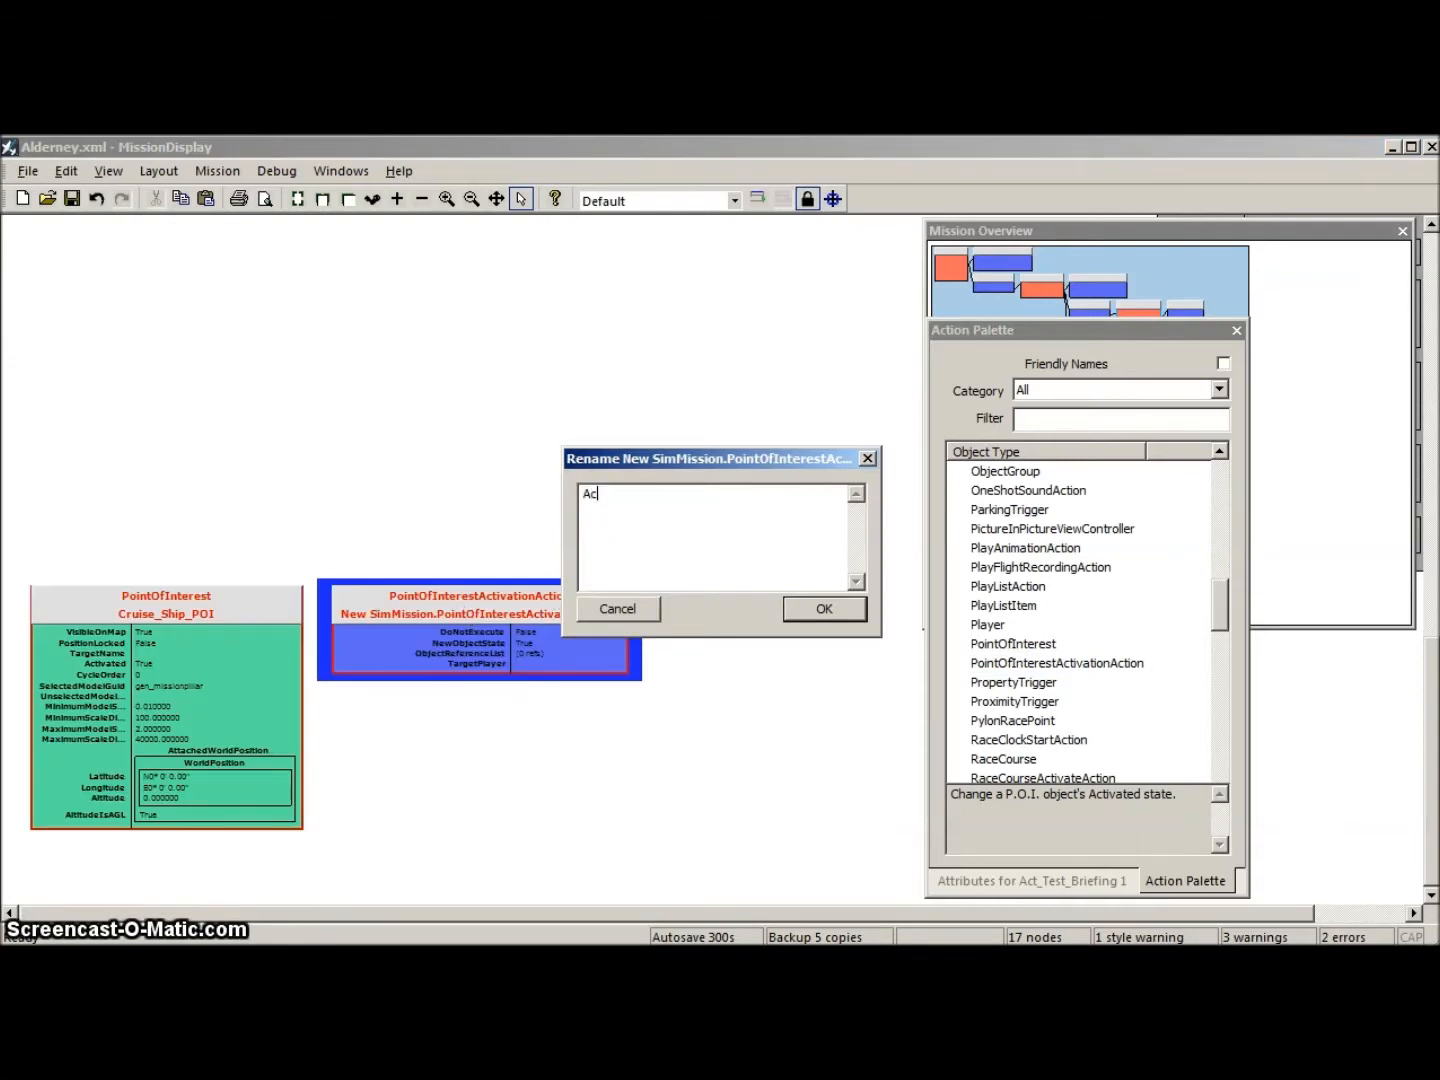
text(tivate)
text(Cruise_Ship_POI)
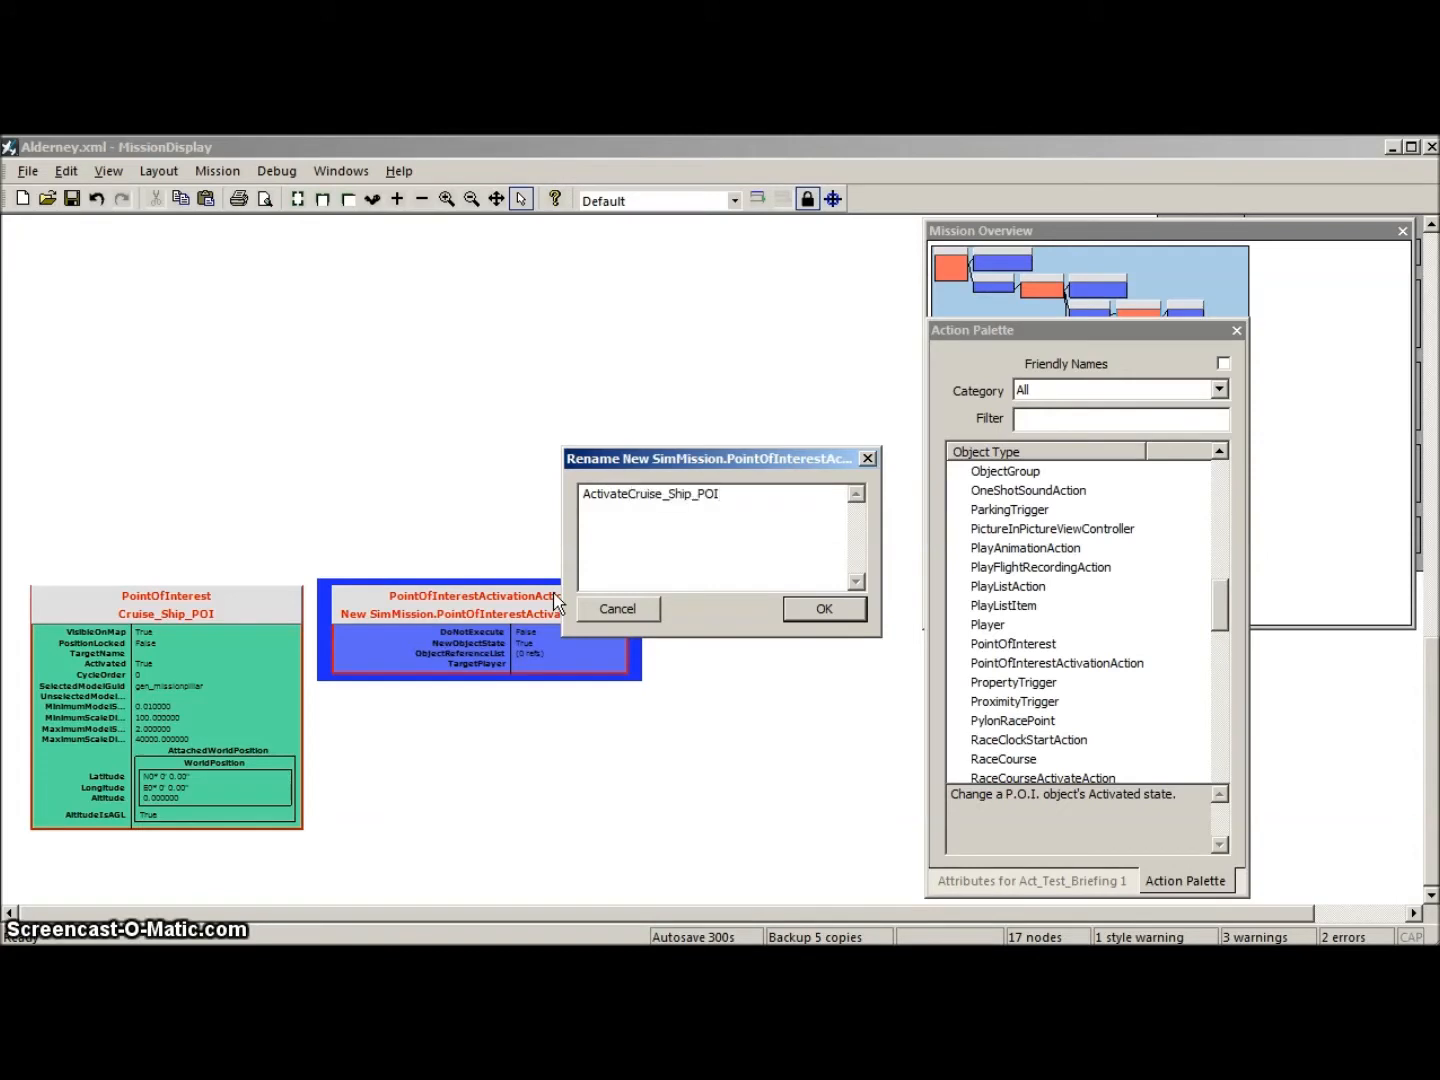
click(631, 493)
text(_)
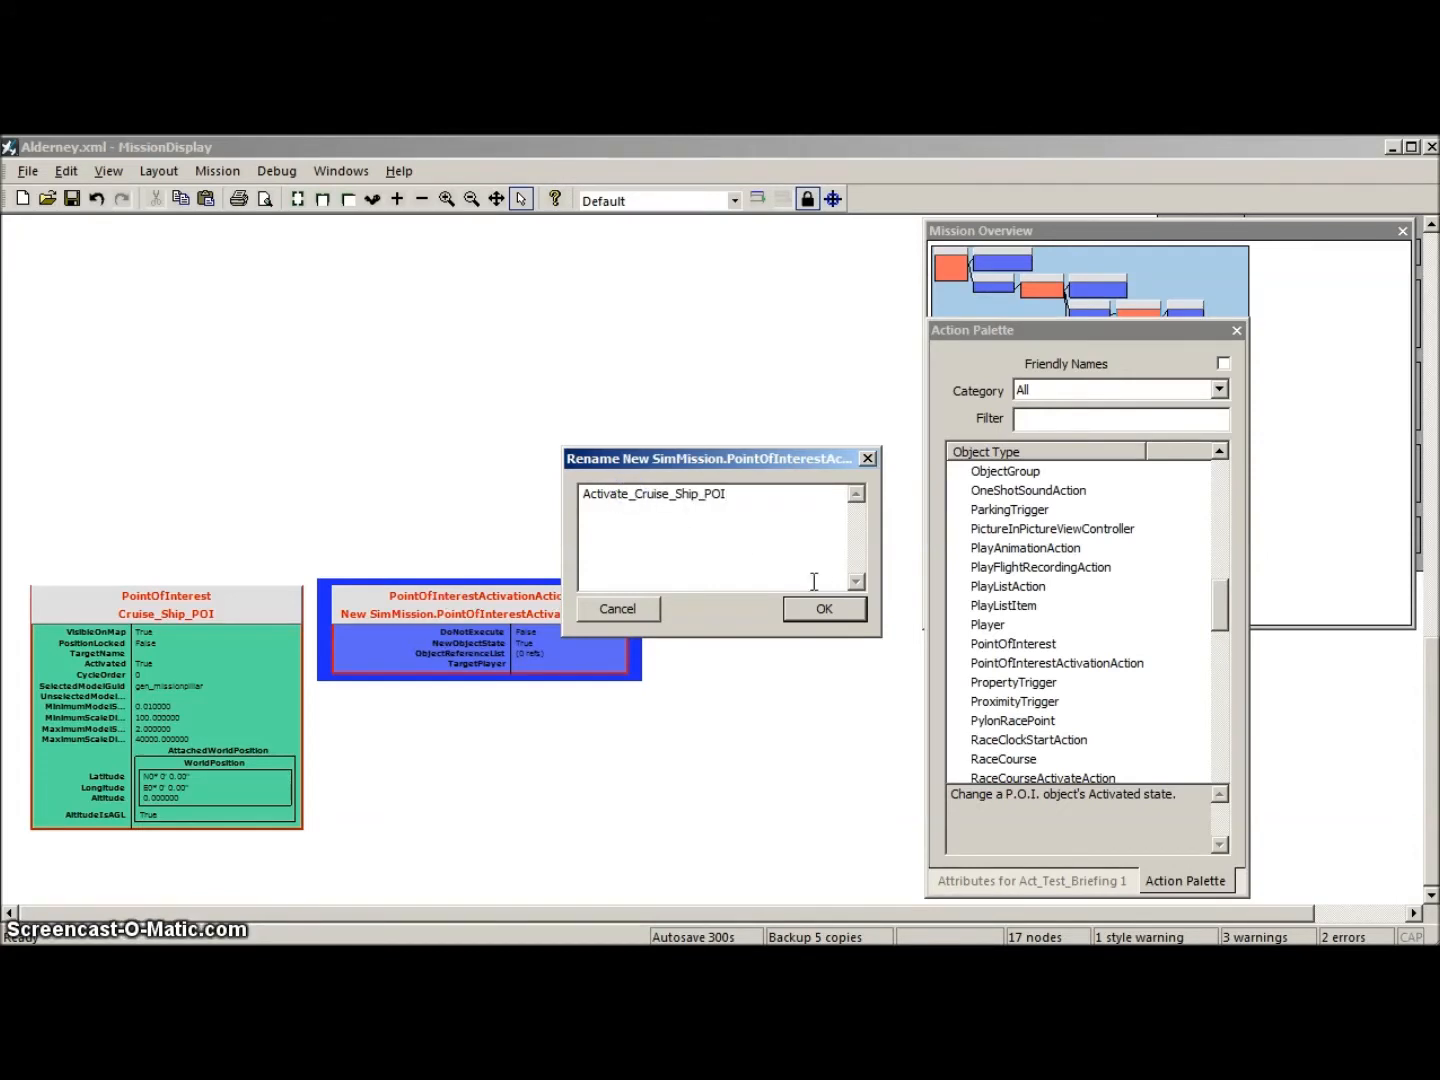
click(823, 608)
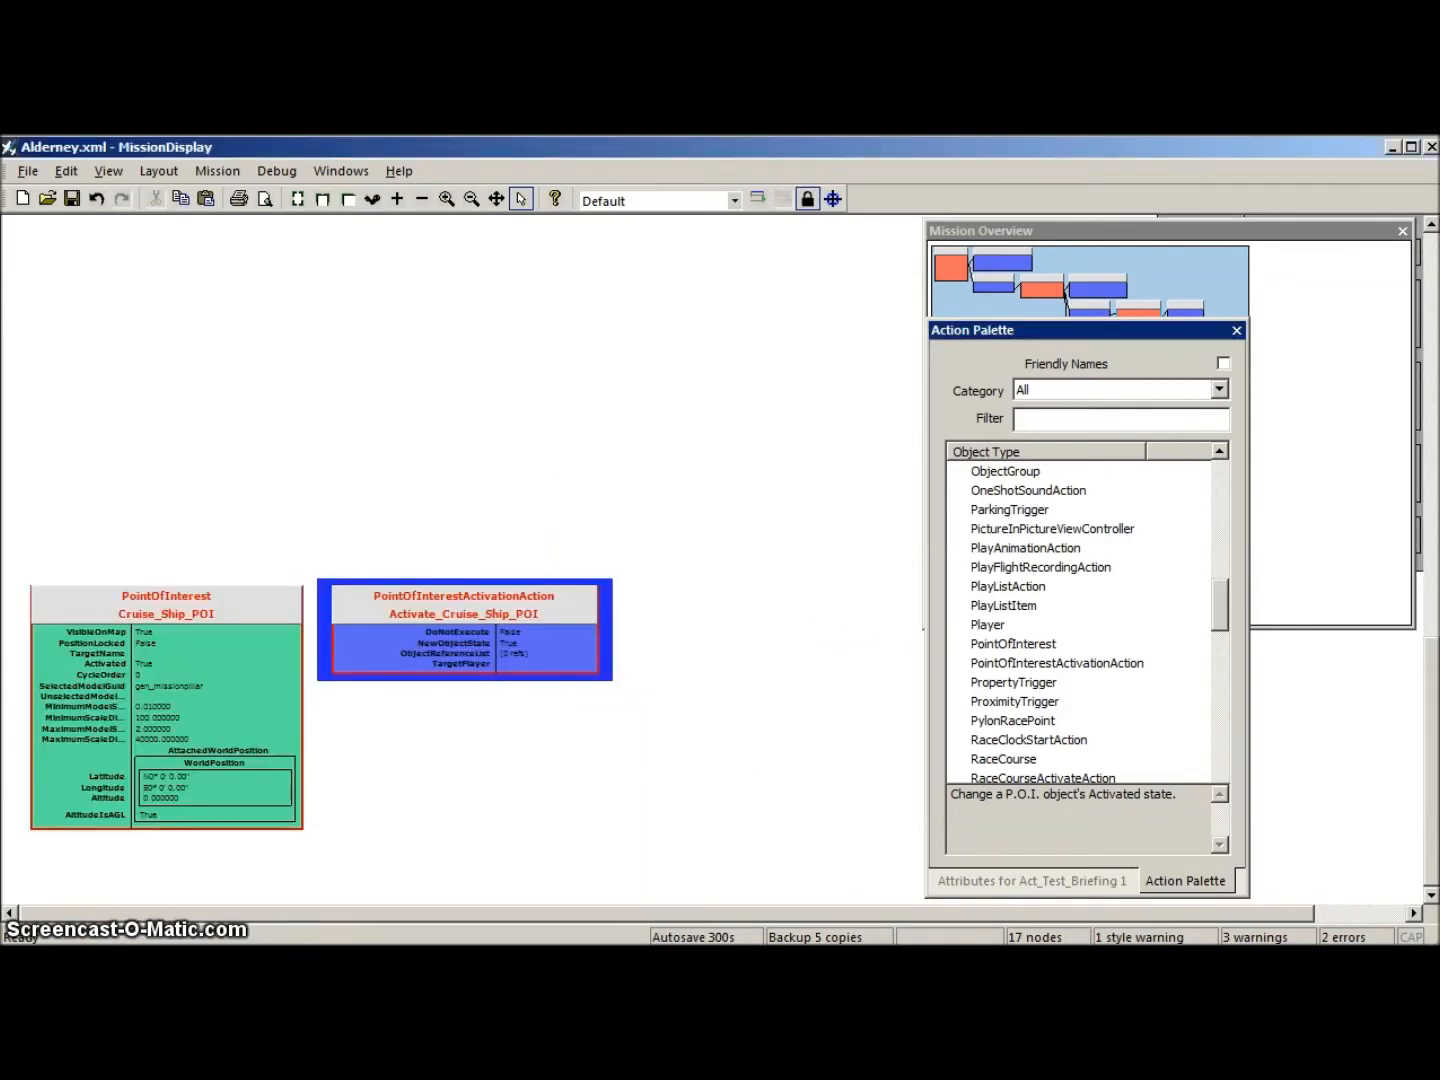
click(500, 644)
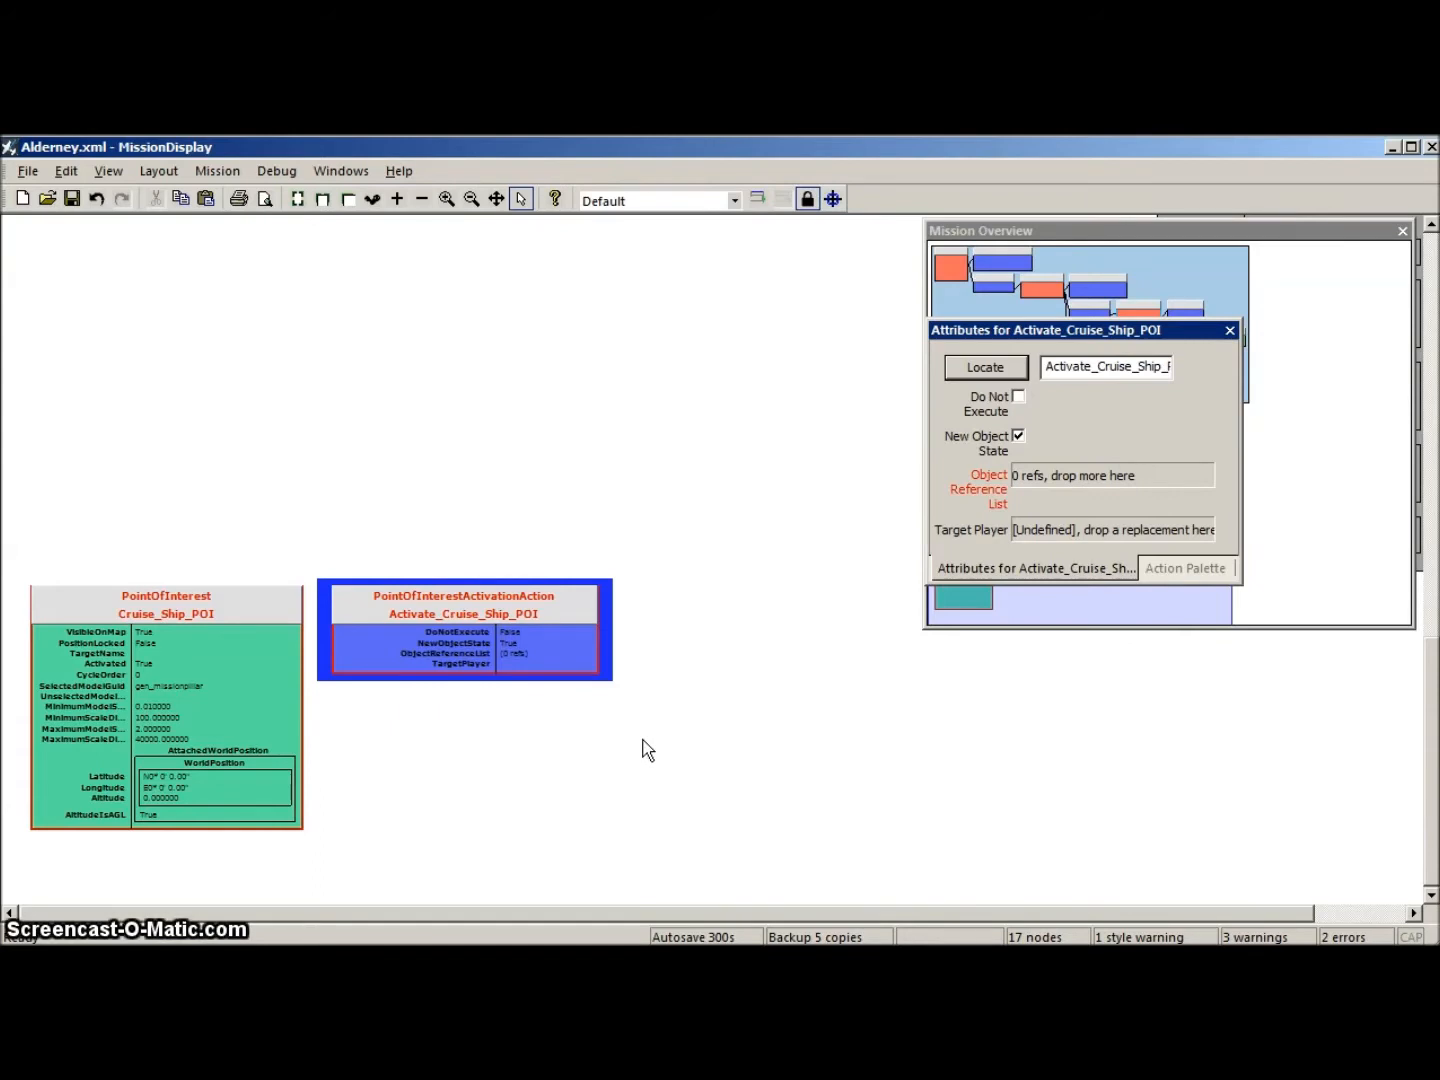
drag(191, 662, 1099, 474)
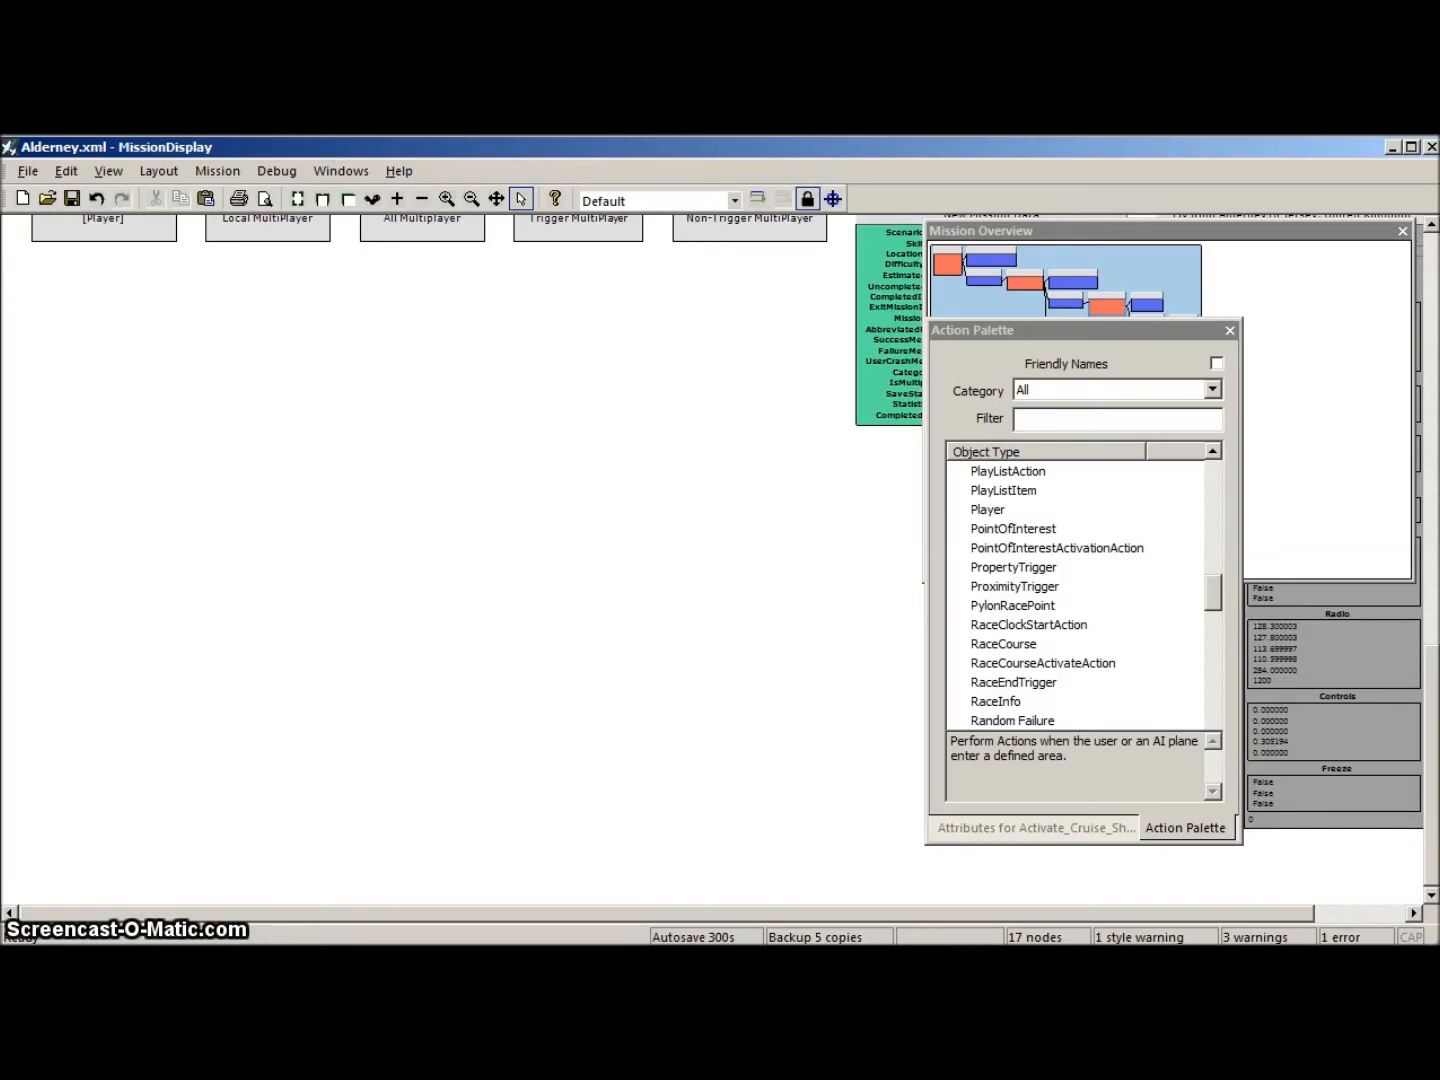
Step: Add a ProximityTrigger object to the mission and name it Cruise_Ship_Proximity_Trigger
double_click(1027, 589)
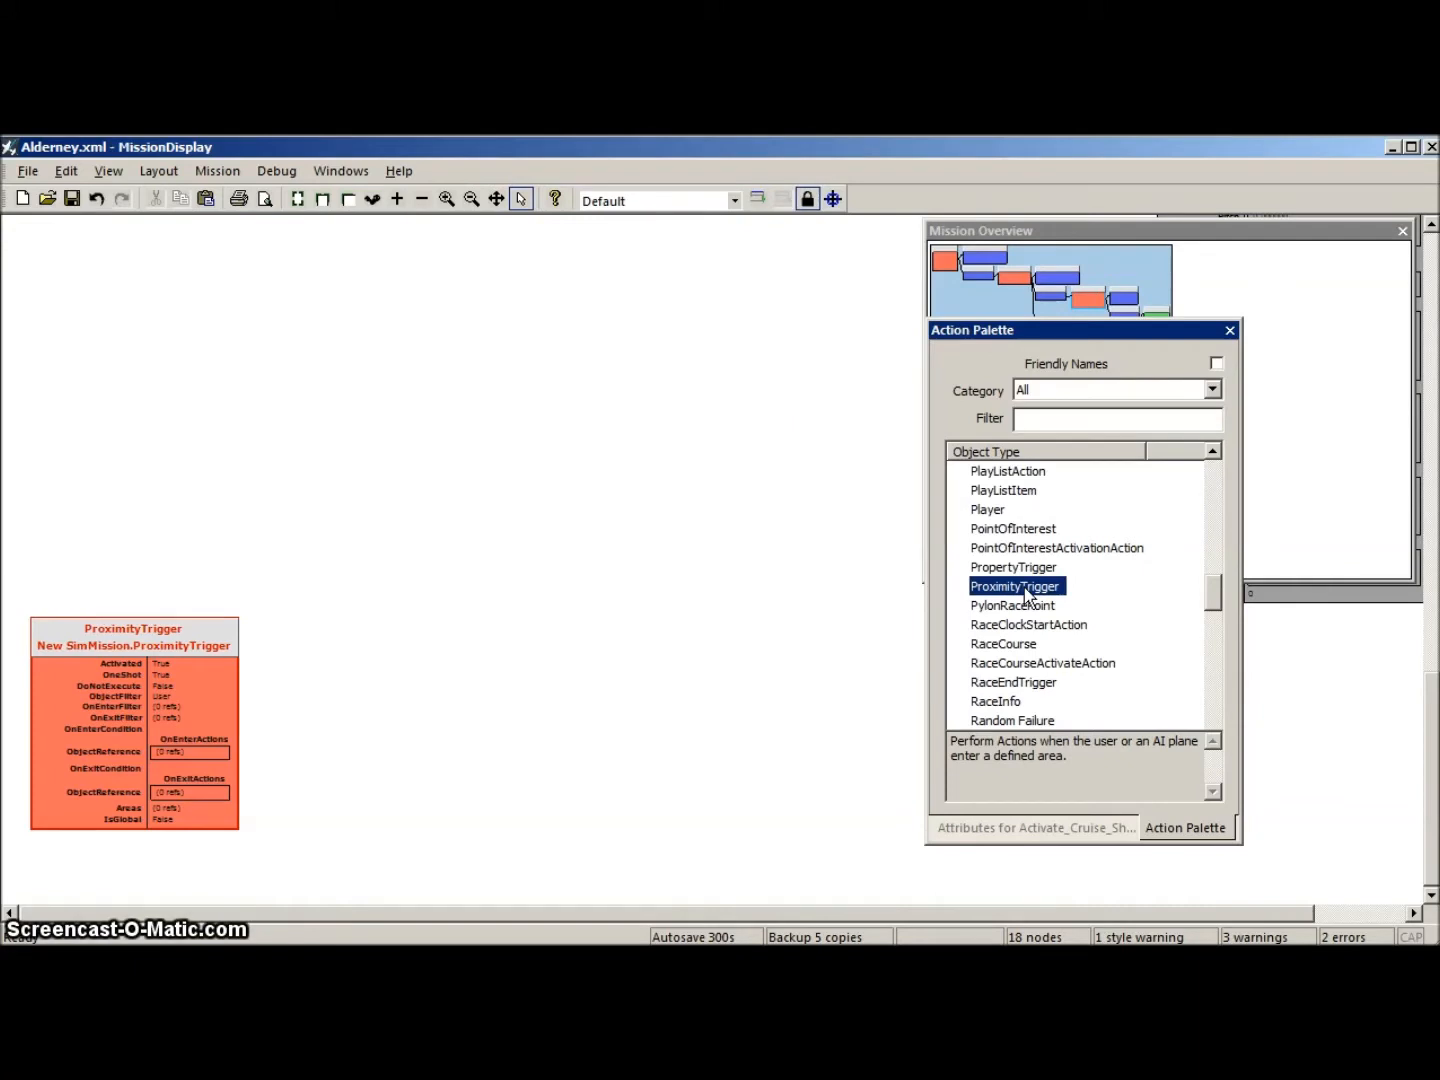
double_click(137, 640)
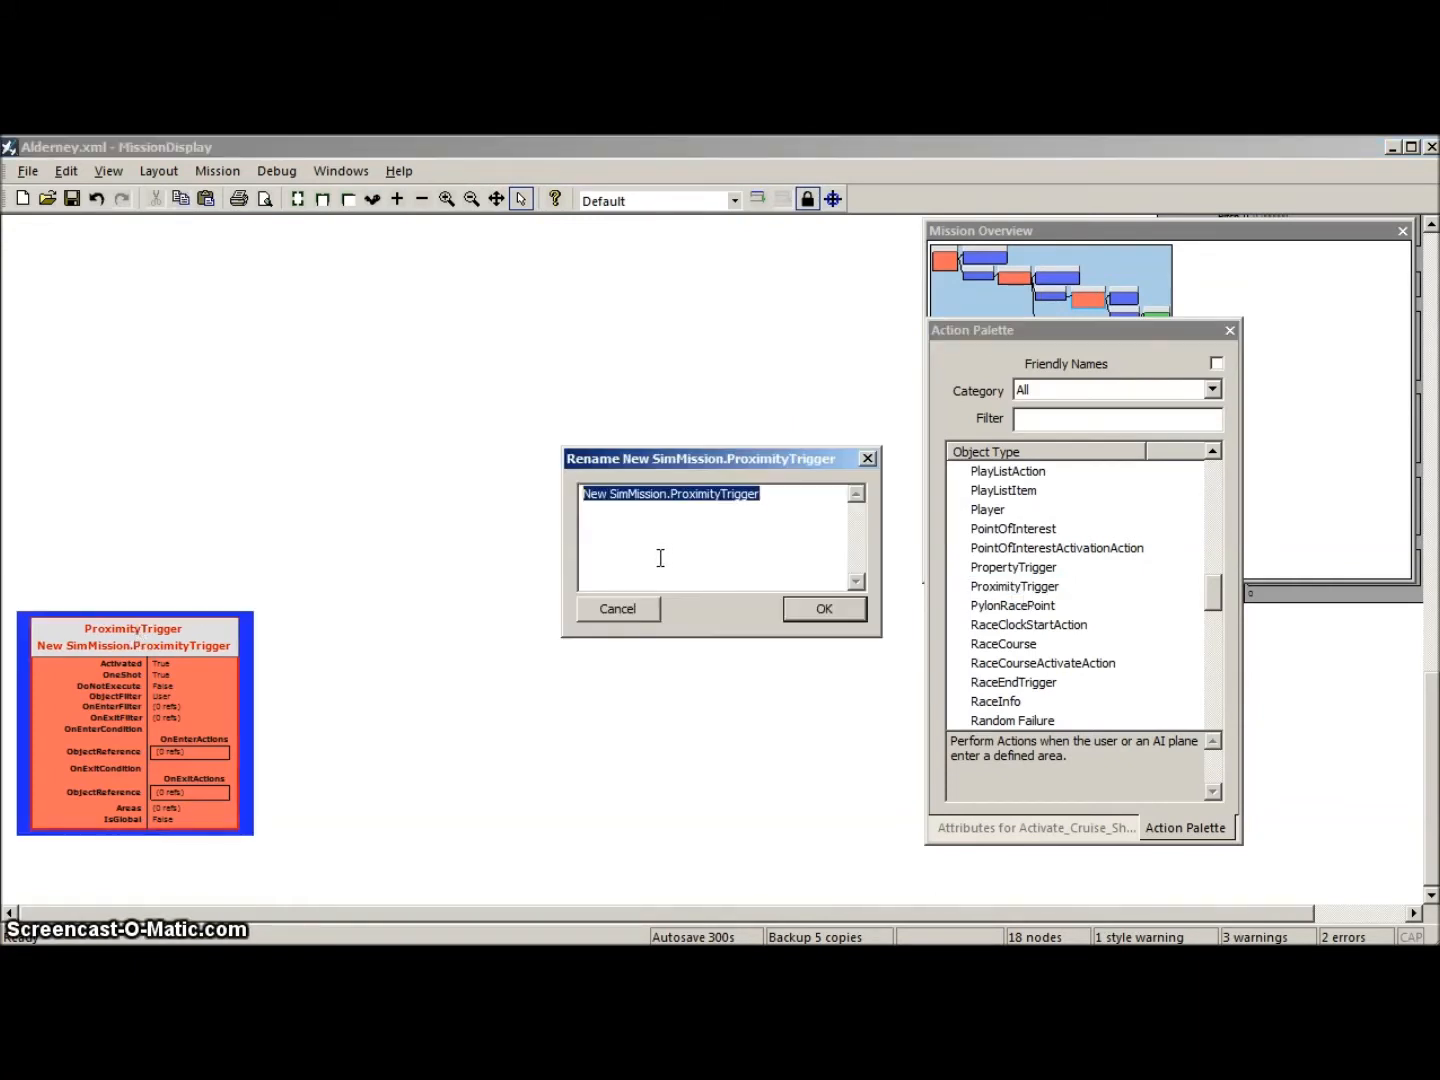
text(Cruise_Ship_POI)
text(roxim)
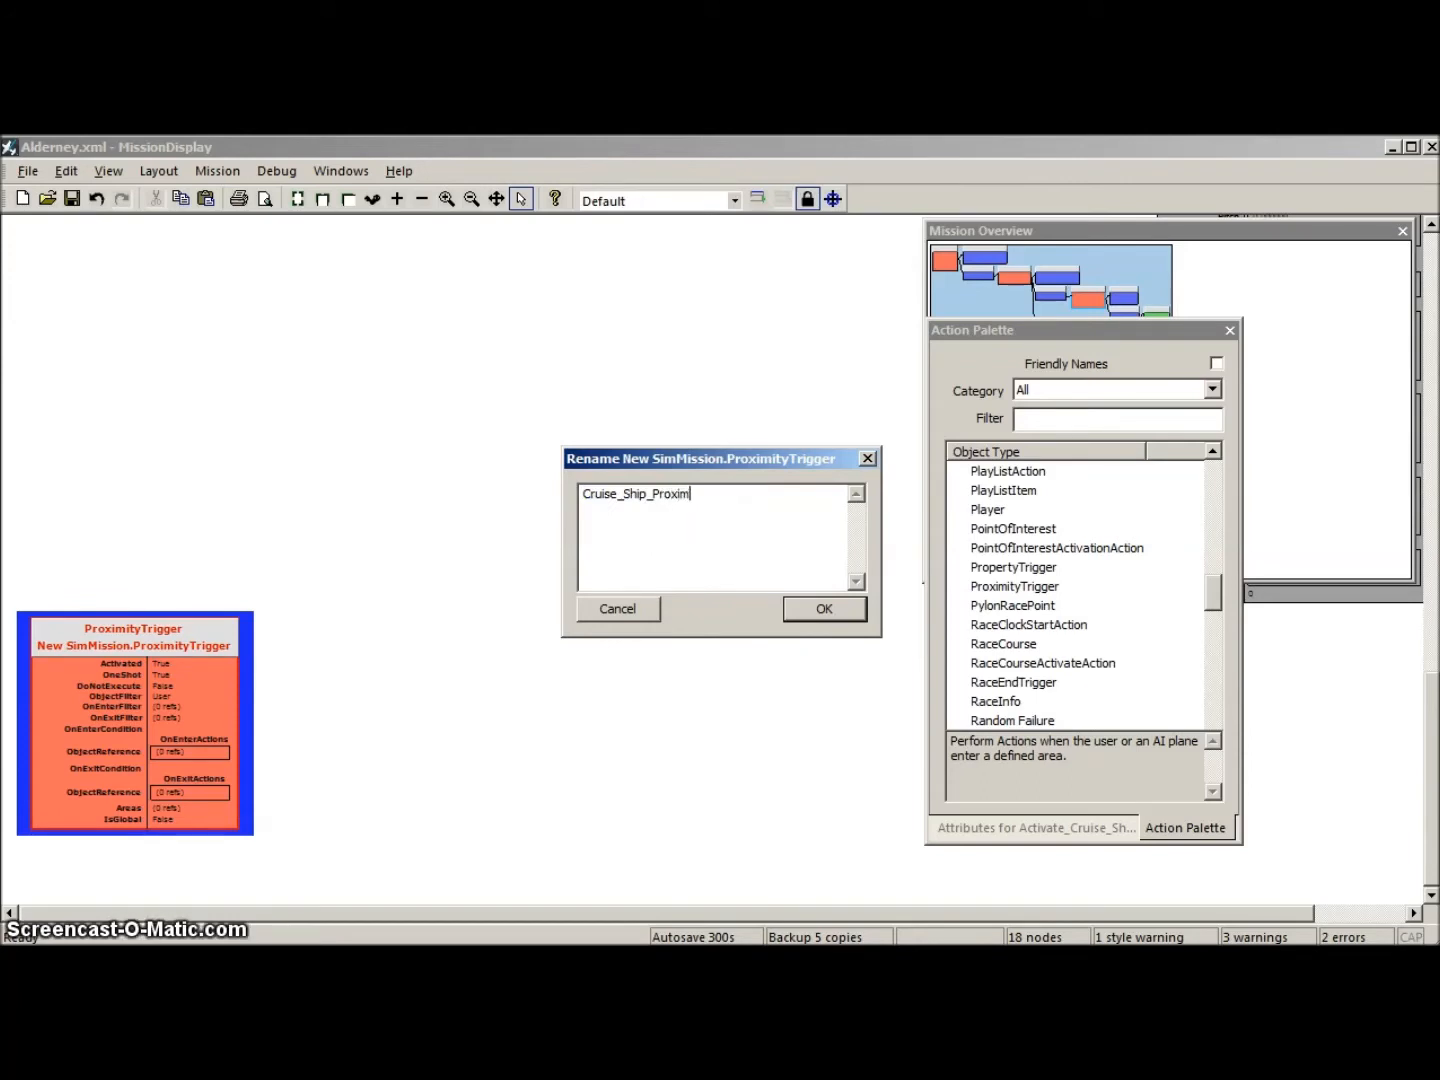
text(ity_)
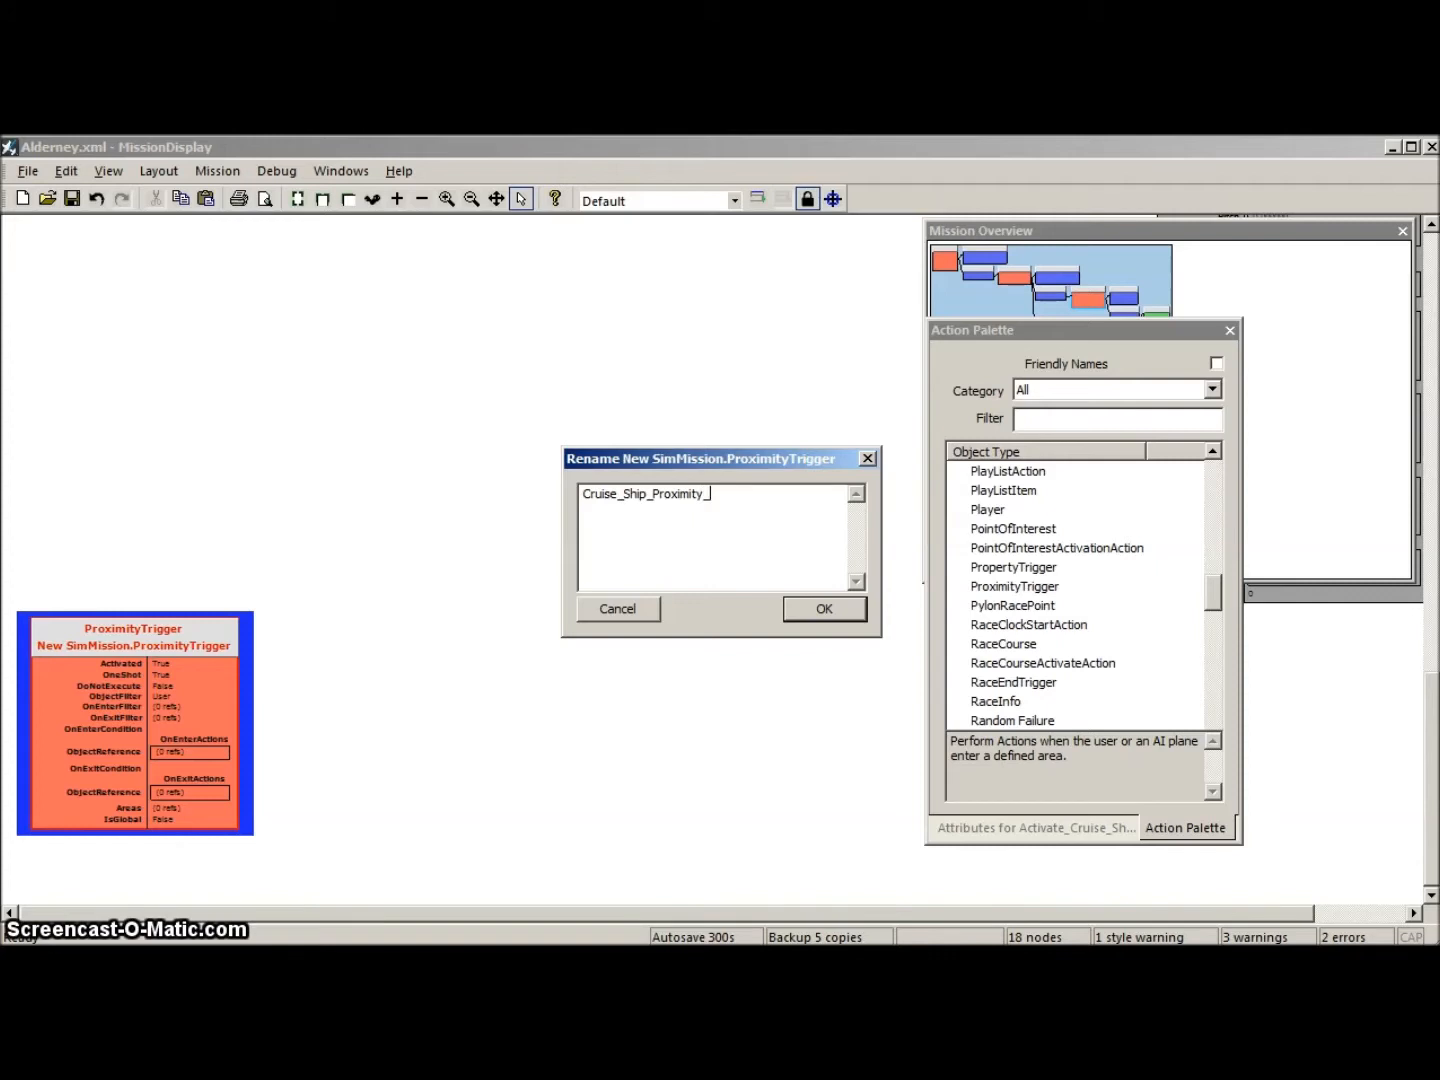
text(Trigger)
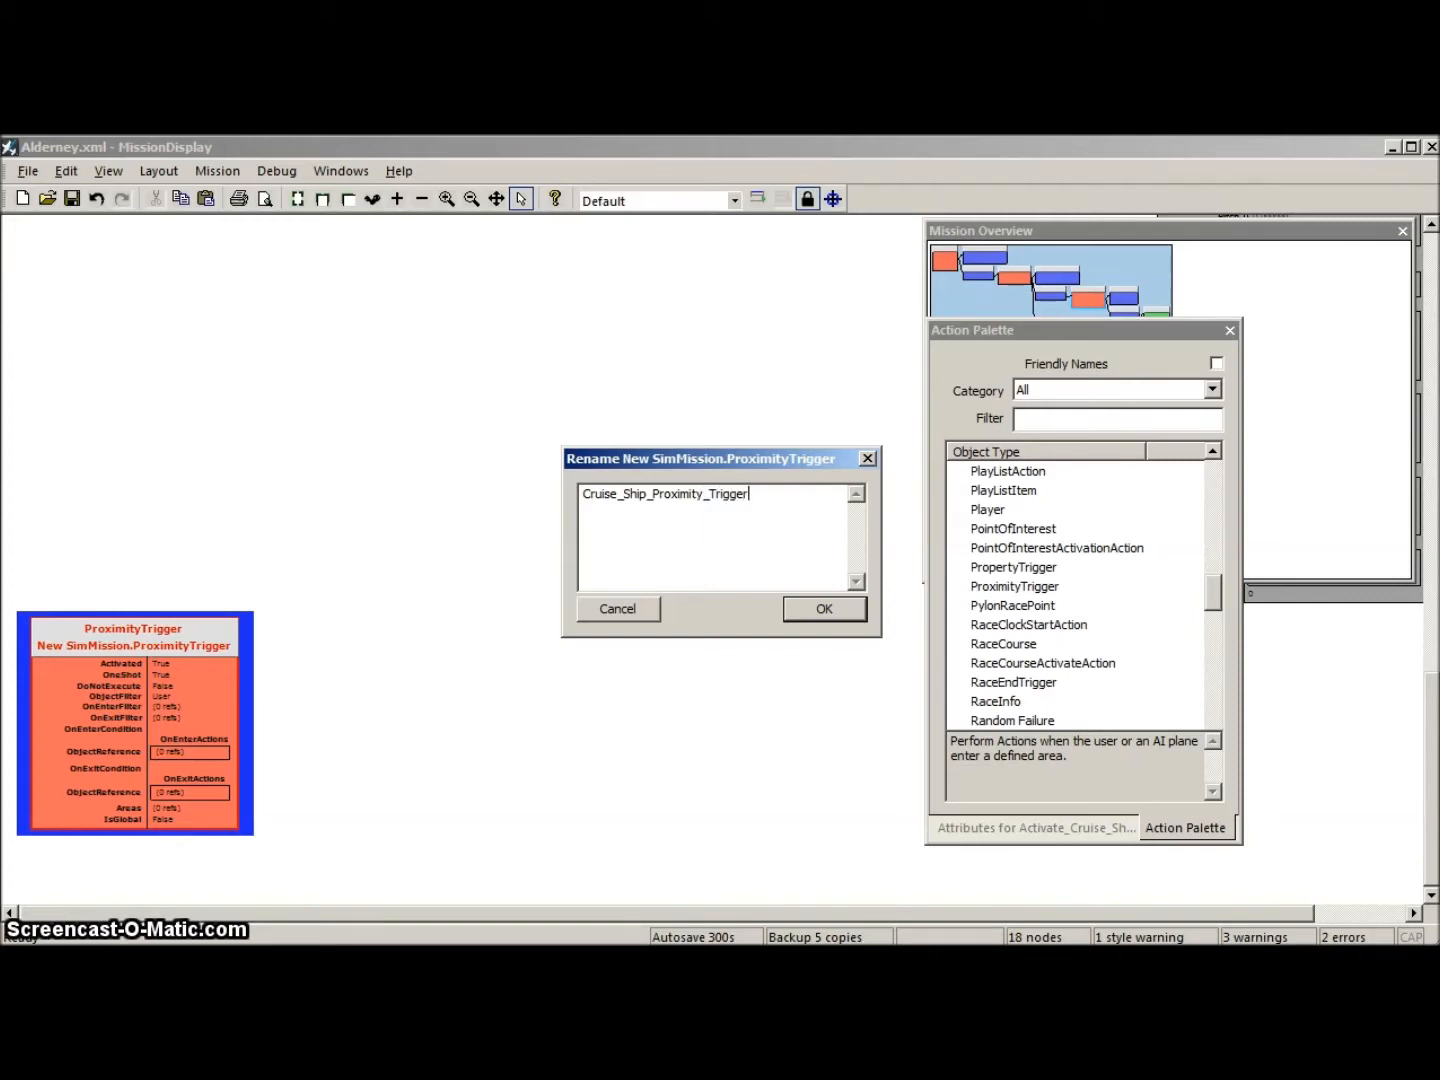
click(826, 612)
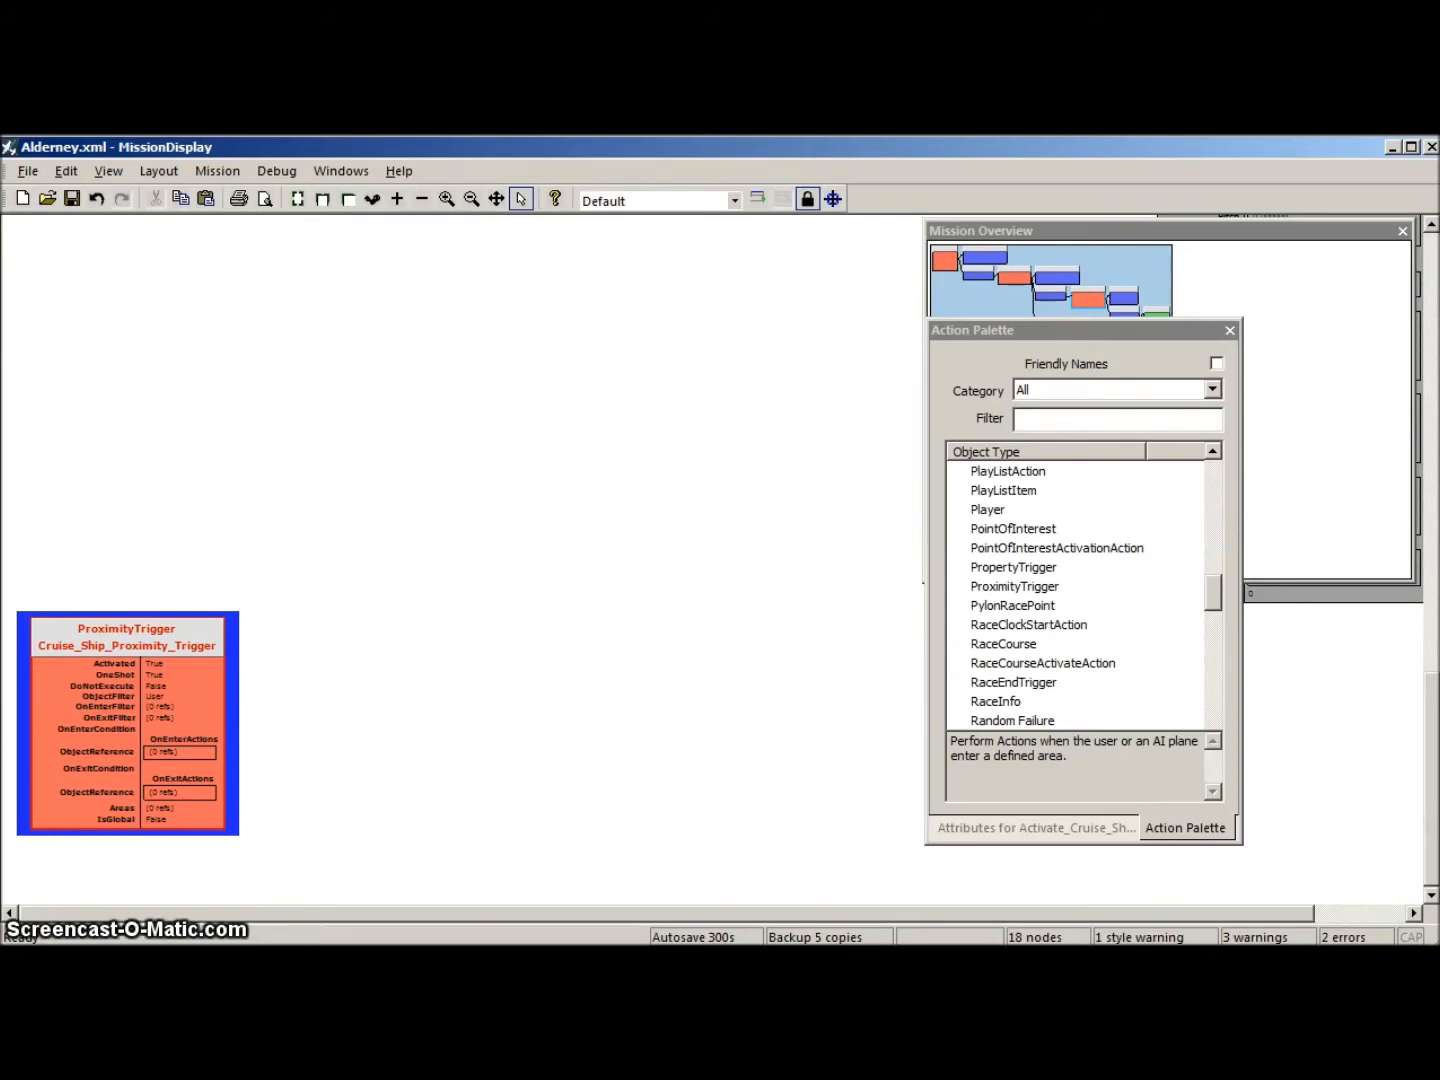
Step: Add an ObjectActivationAction named Activate_Cruise_Ship_Proximity_Trigger and put Cruise_Ship_Proximity_Trigger in its object reference list
click(1213, 451)
click(1213, 452)
click(1213, 451)
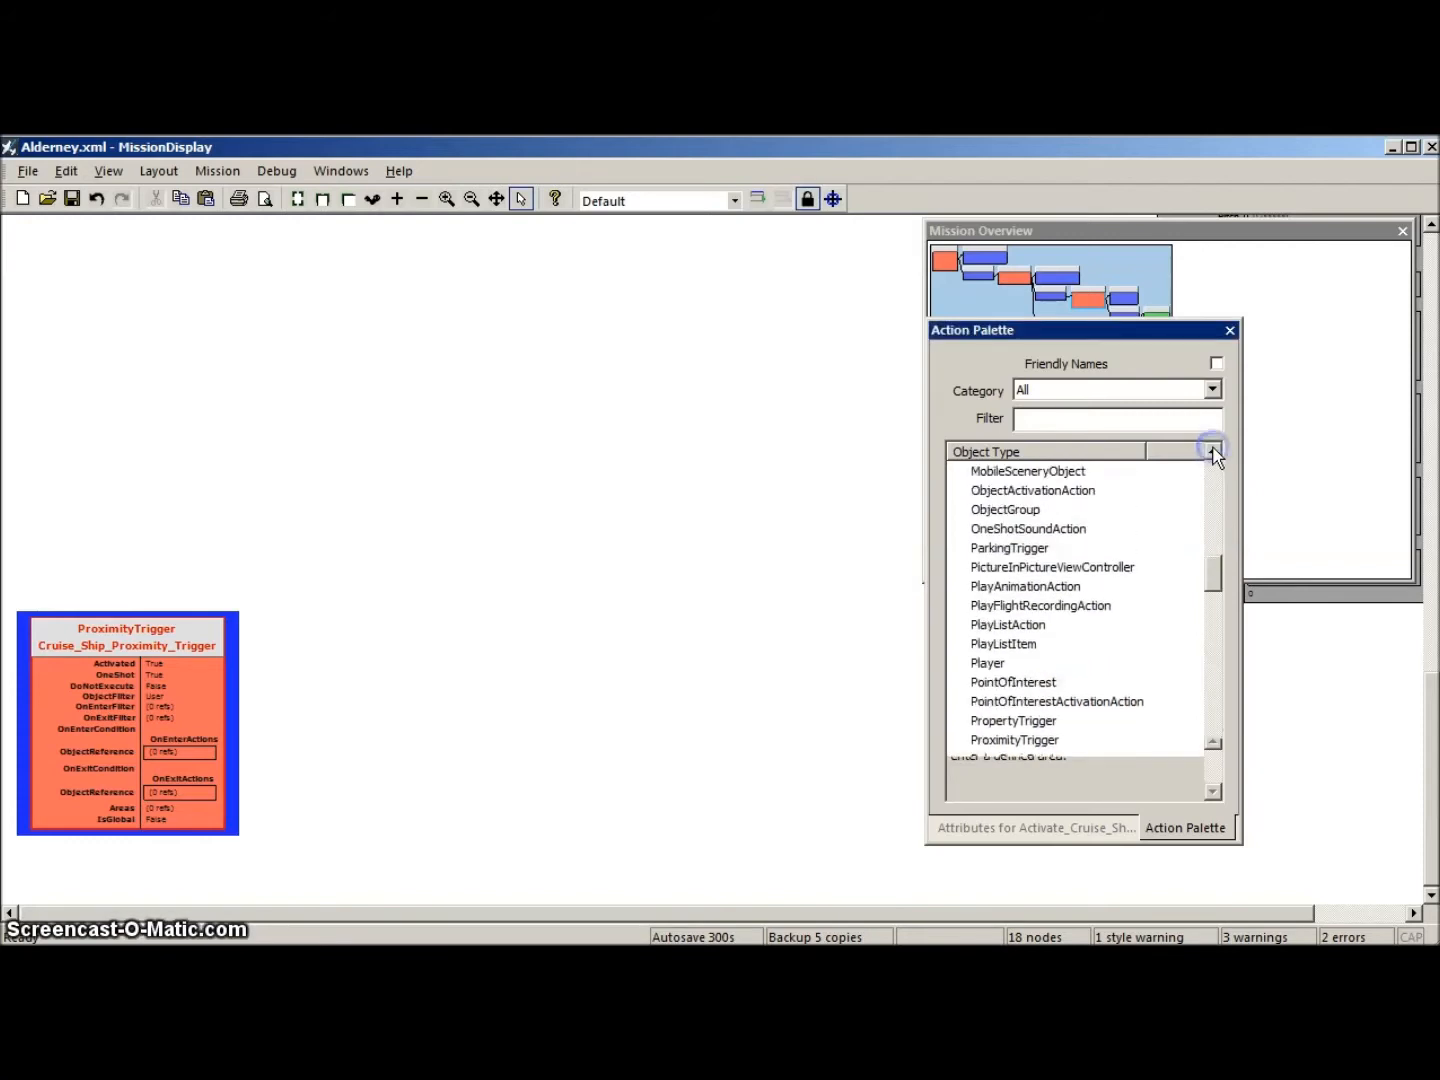
click(1212, 451)
double_click(1045, 510)
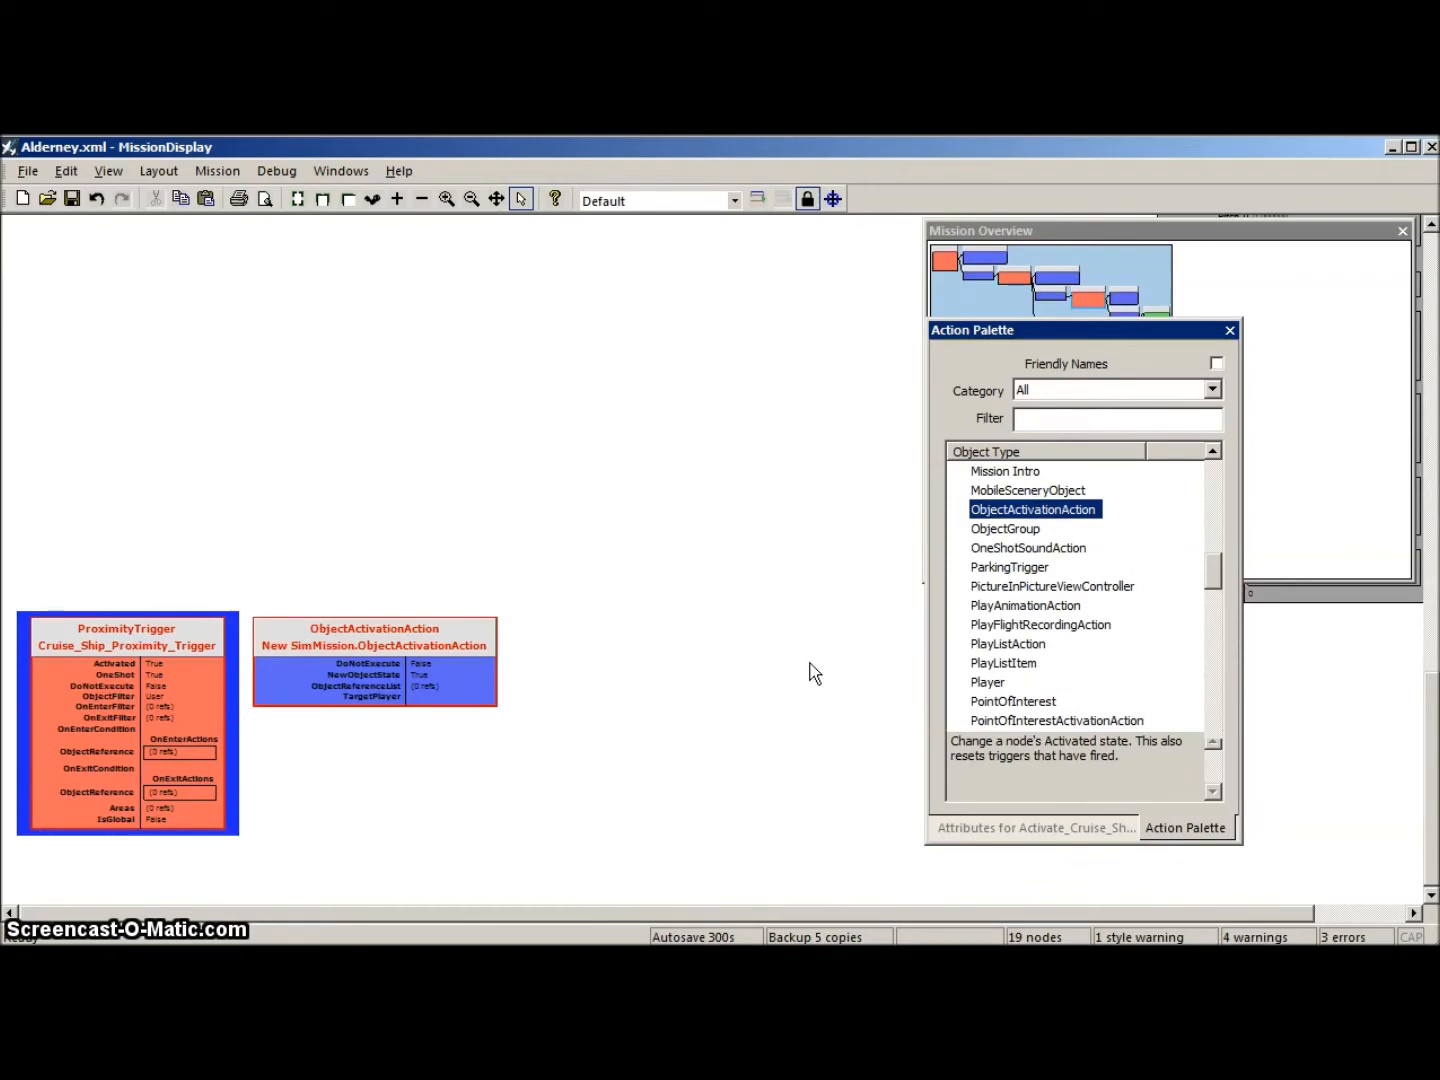
click(363, 646)
double_click(363, 646)
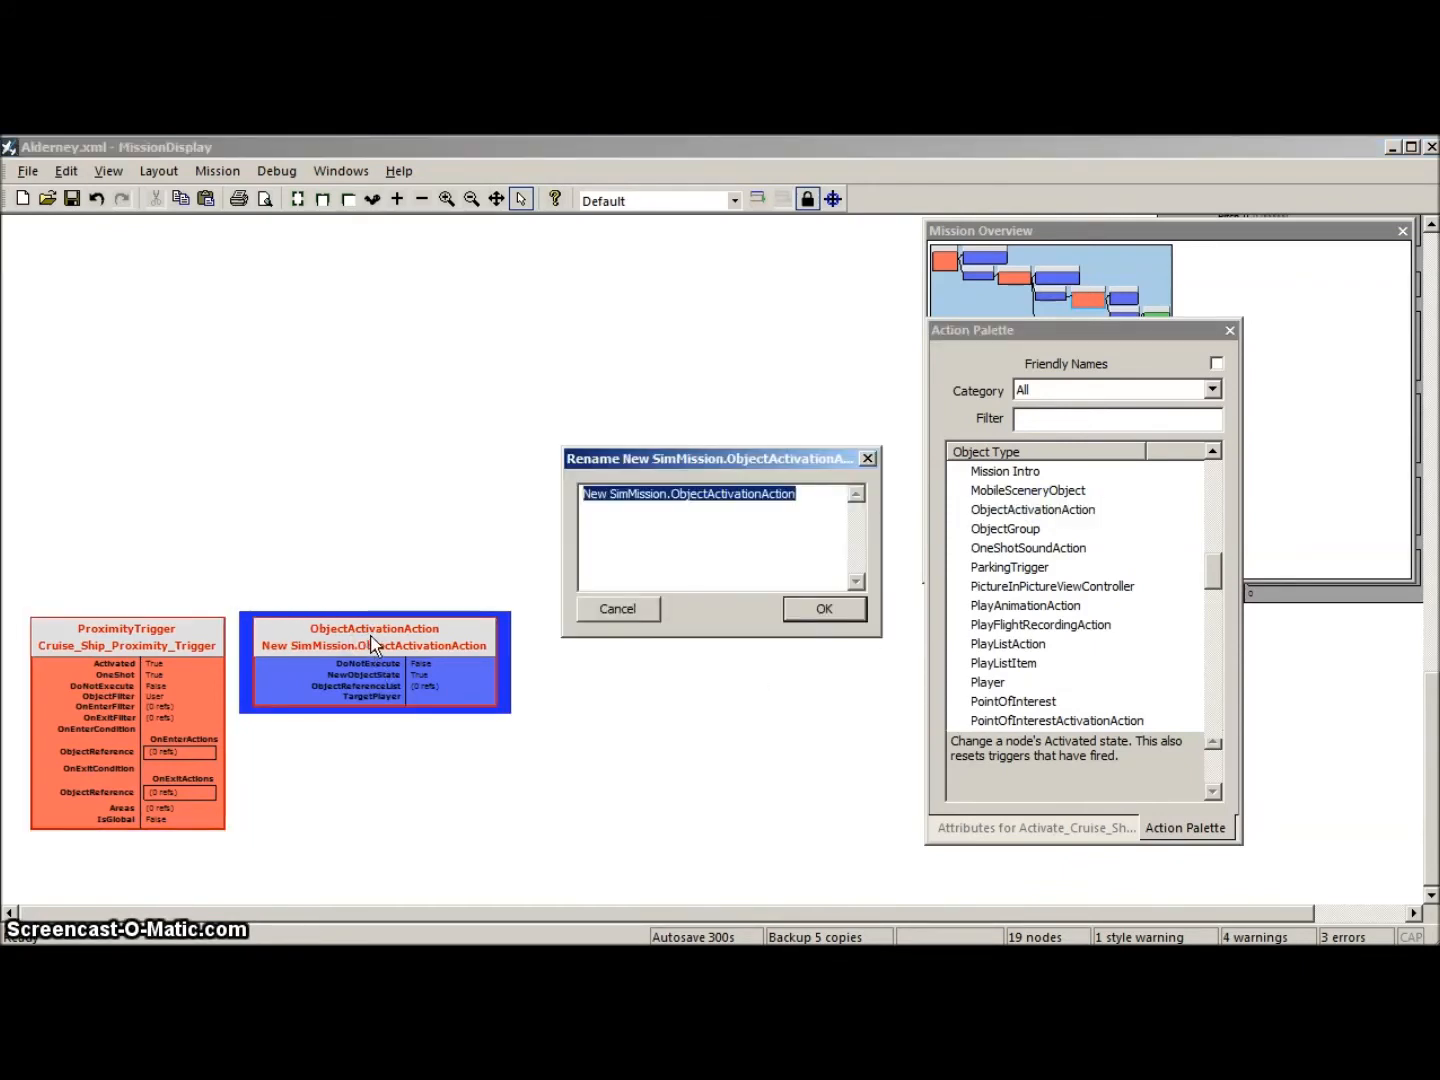
text(Ac)
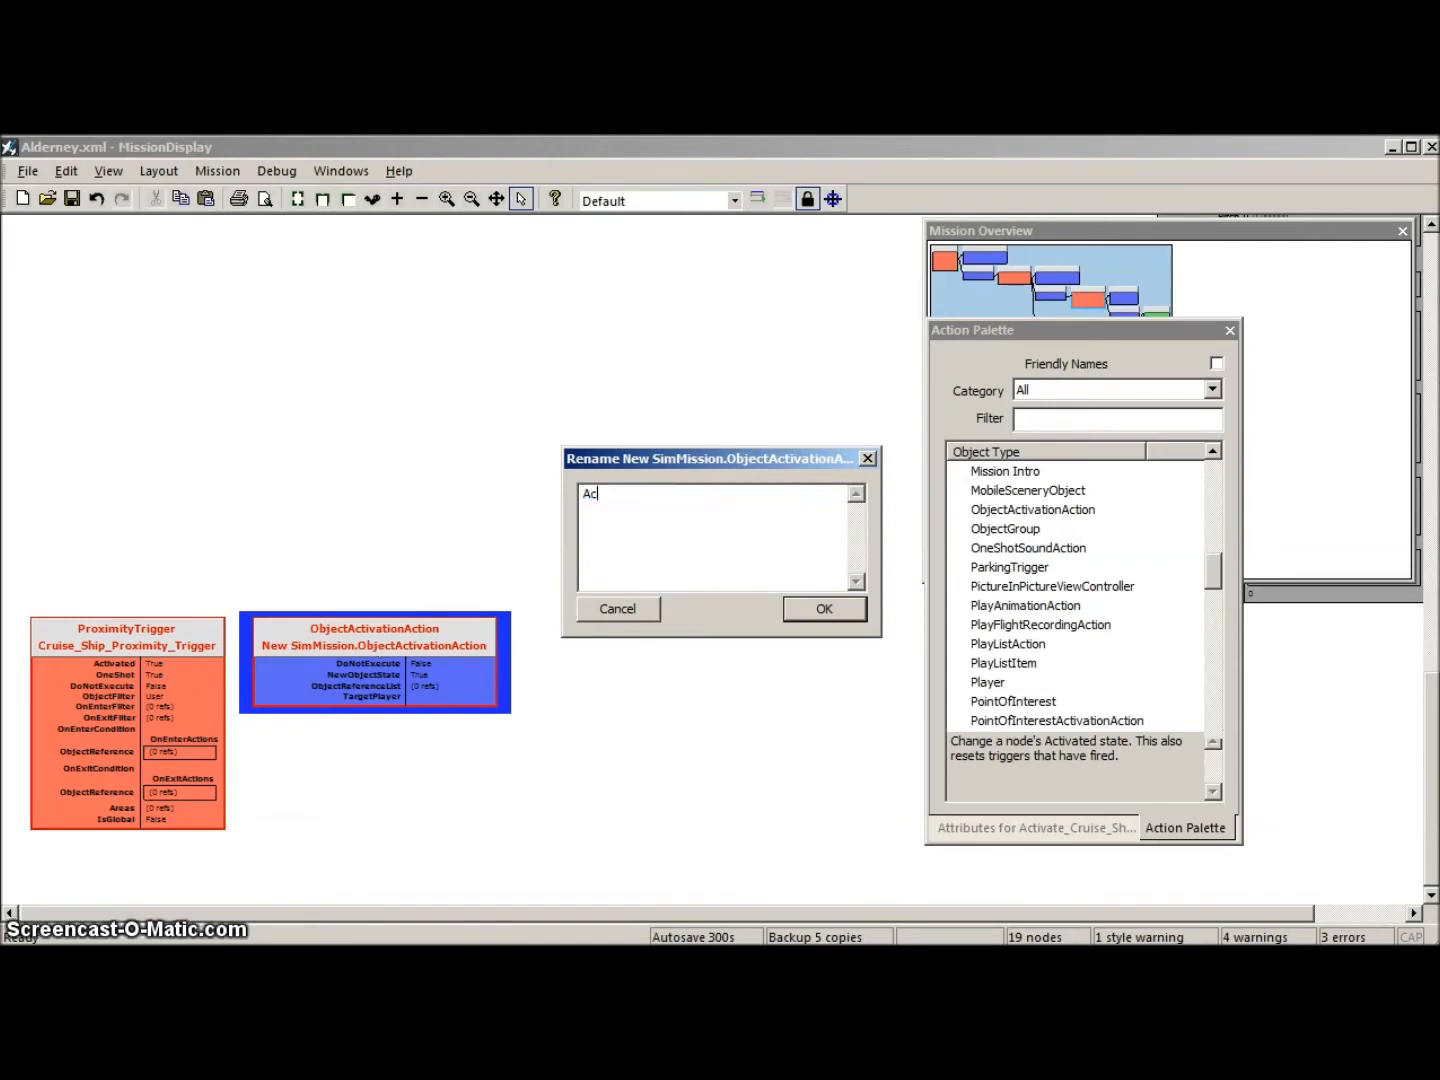
text(tivate_)
text(Cruise_Ship_Proximity_Trigger)
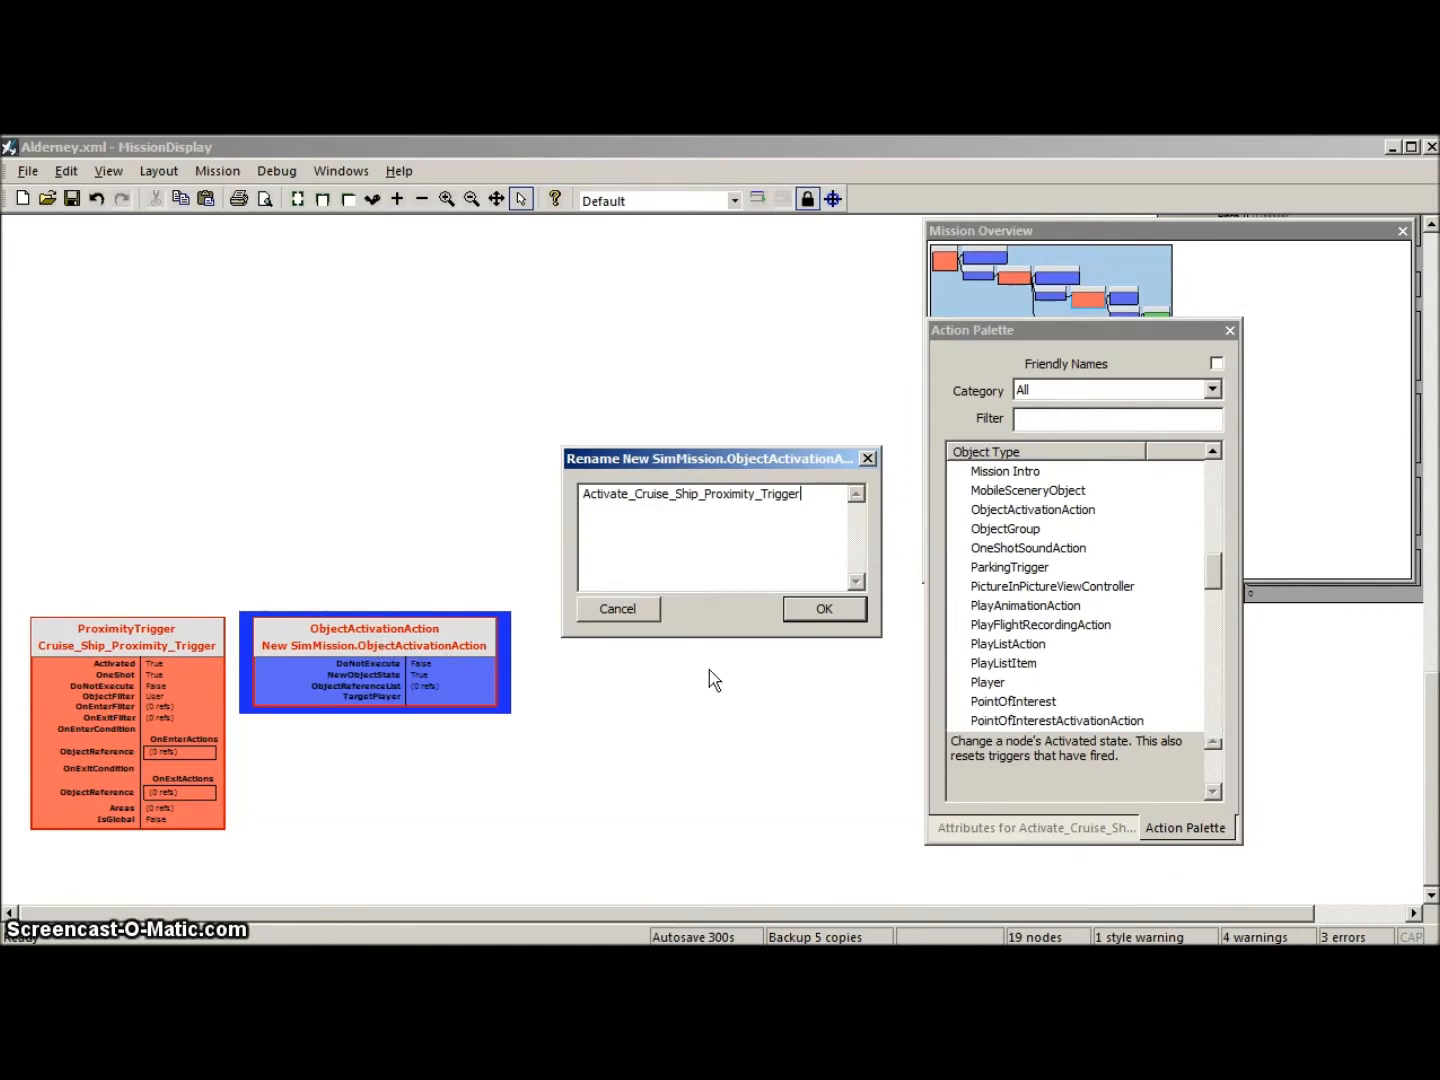
key(Return)
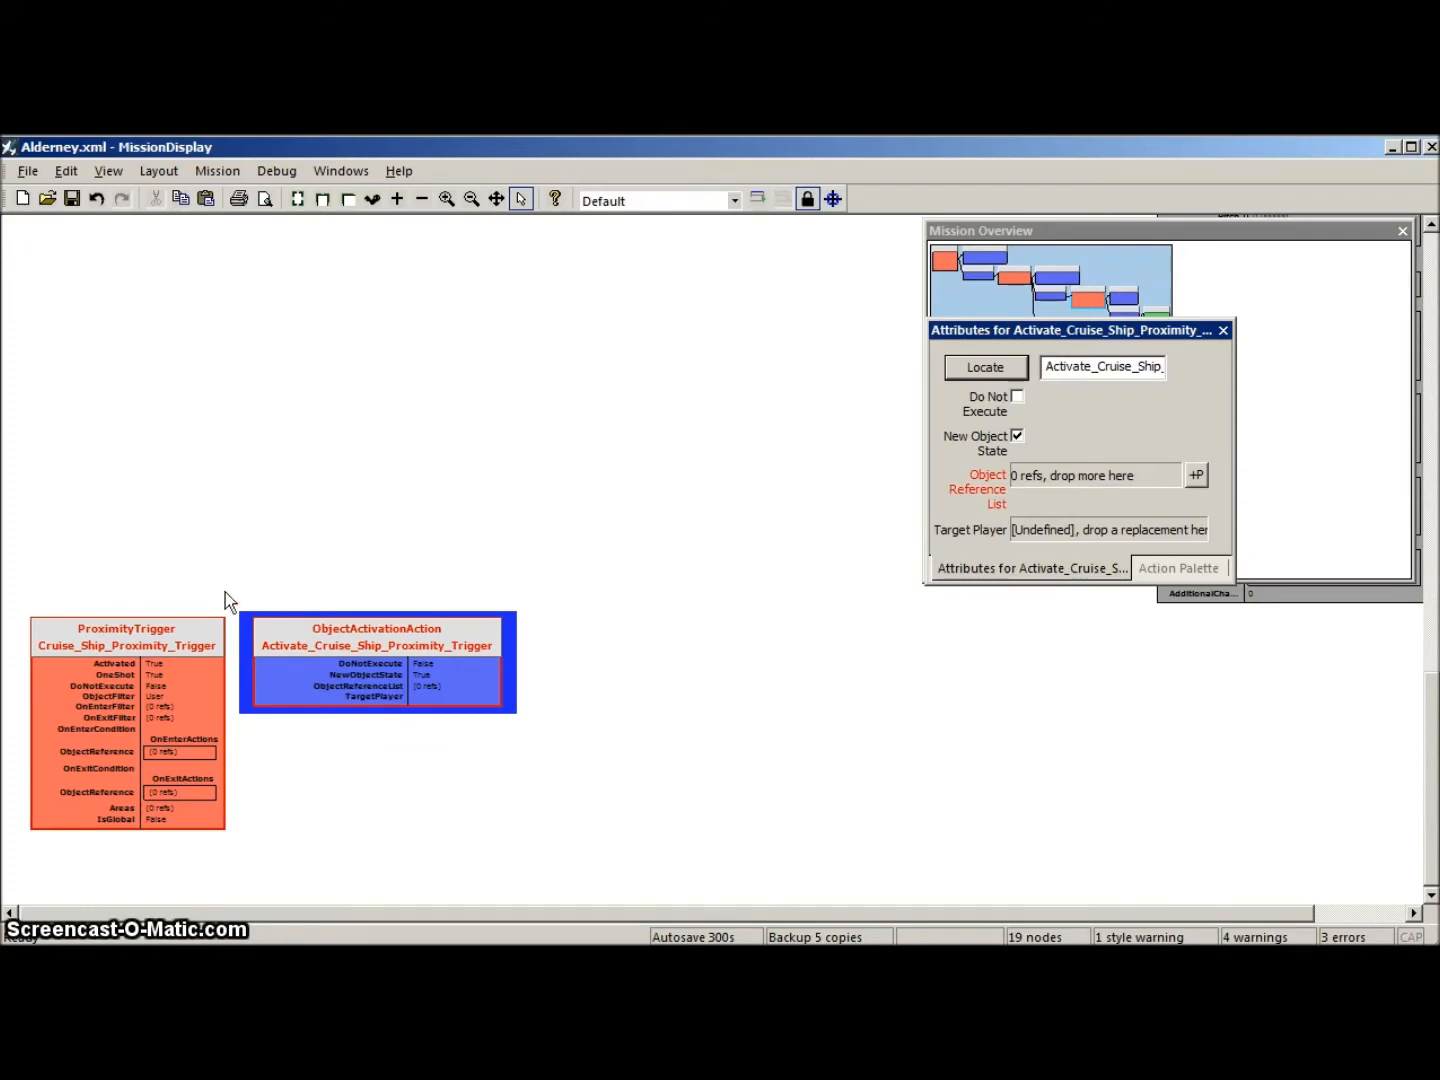
drag(110, 641, 1084, 473)
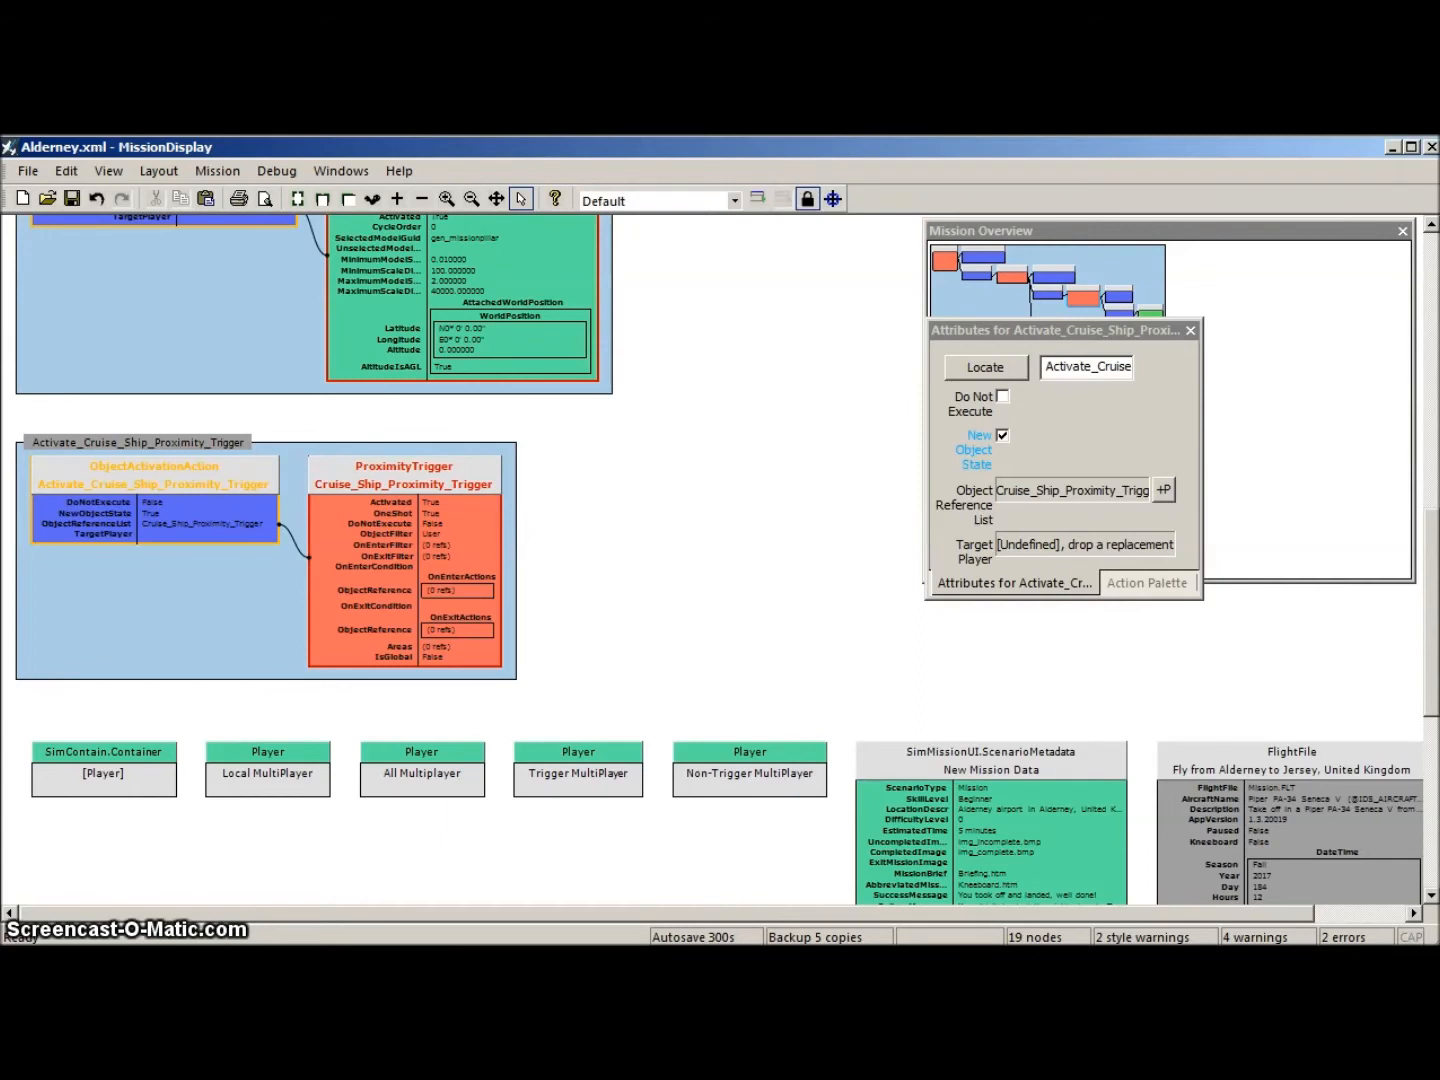
Step: Add a RectangleArea object to the mission and name it Cruise_Ship_Proximity_Trigger_Area
click(1145, 589)
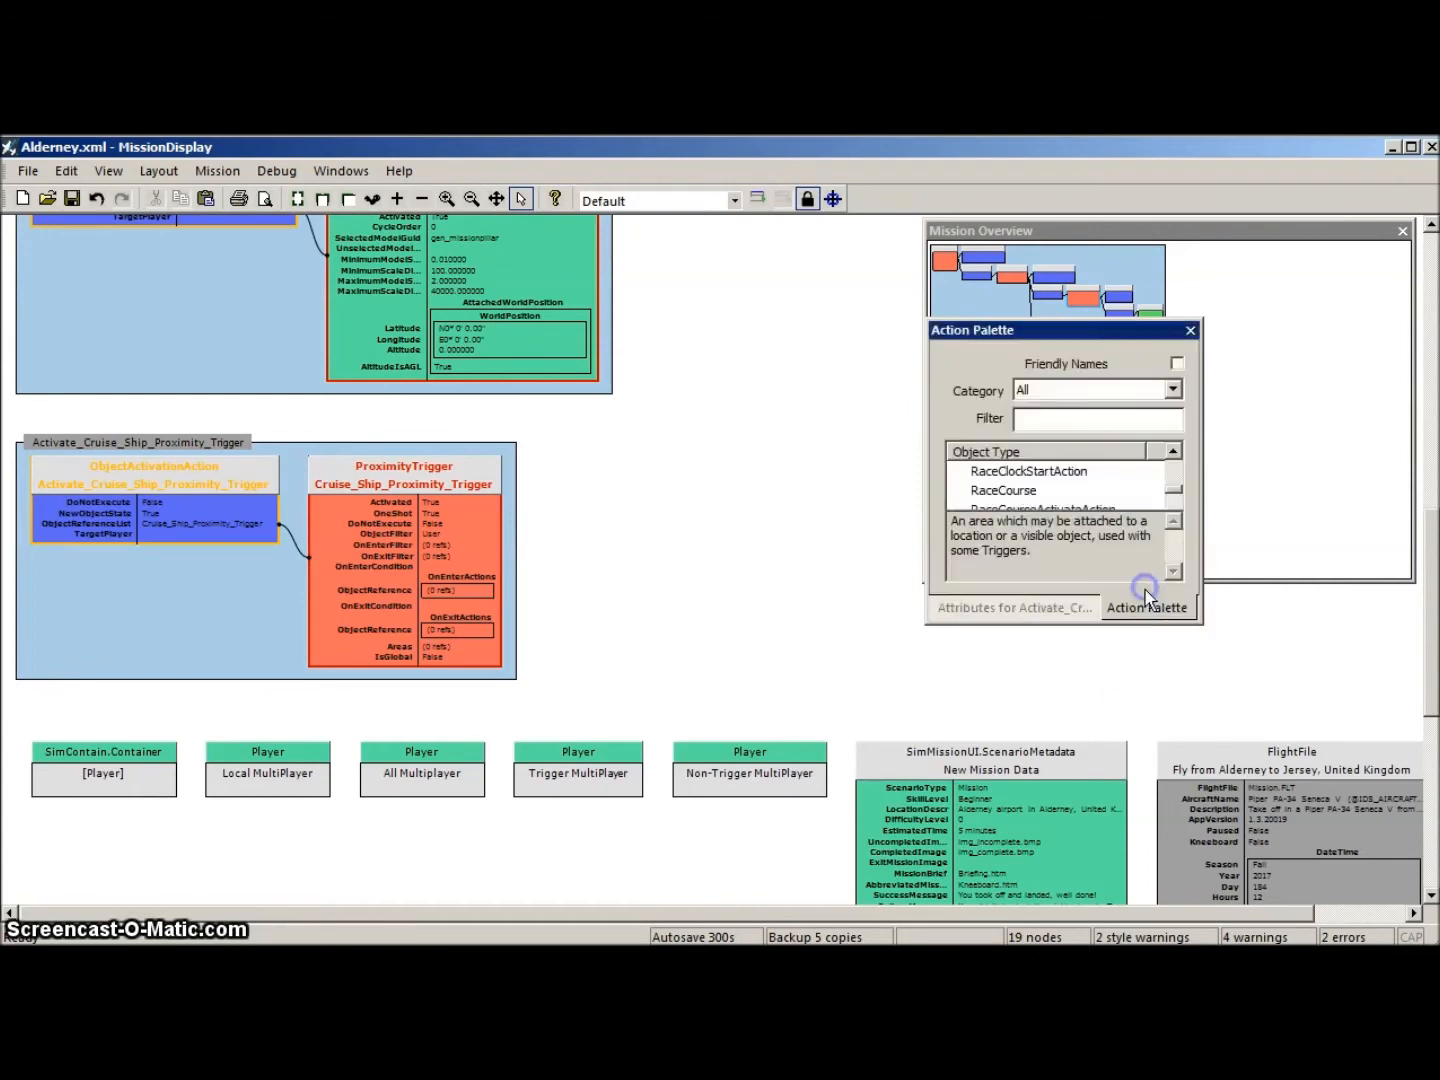
drag(1115, 622, 1124, 842)
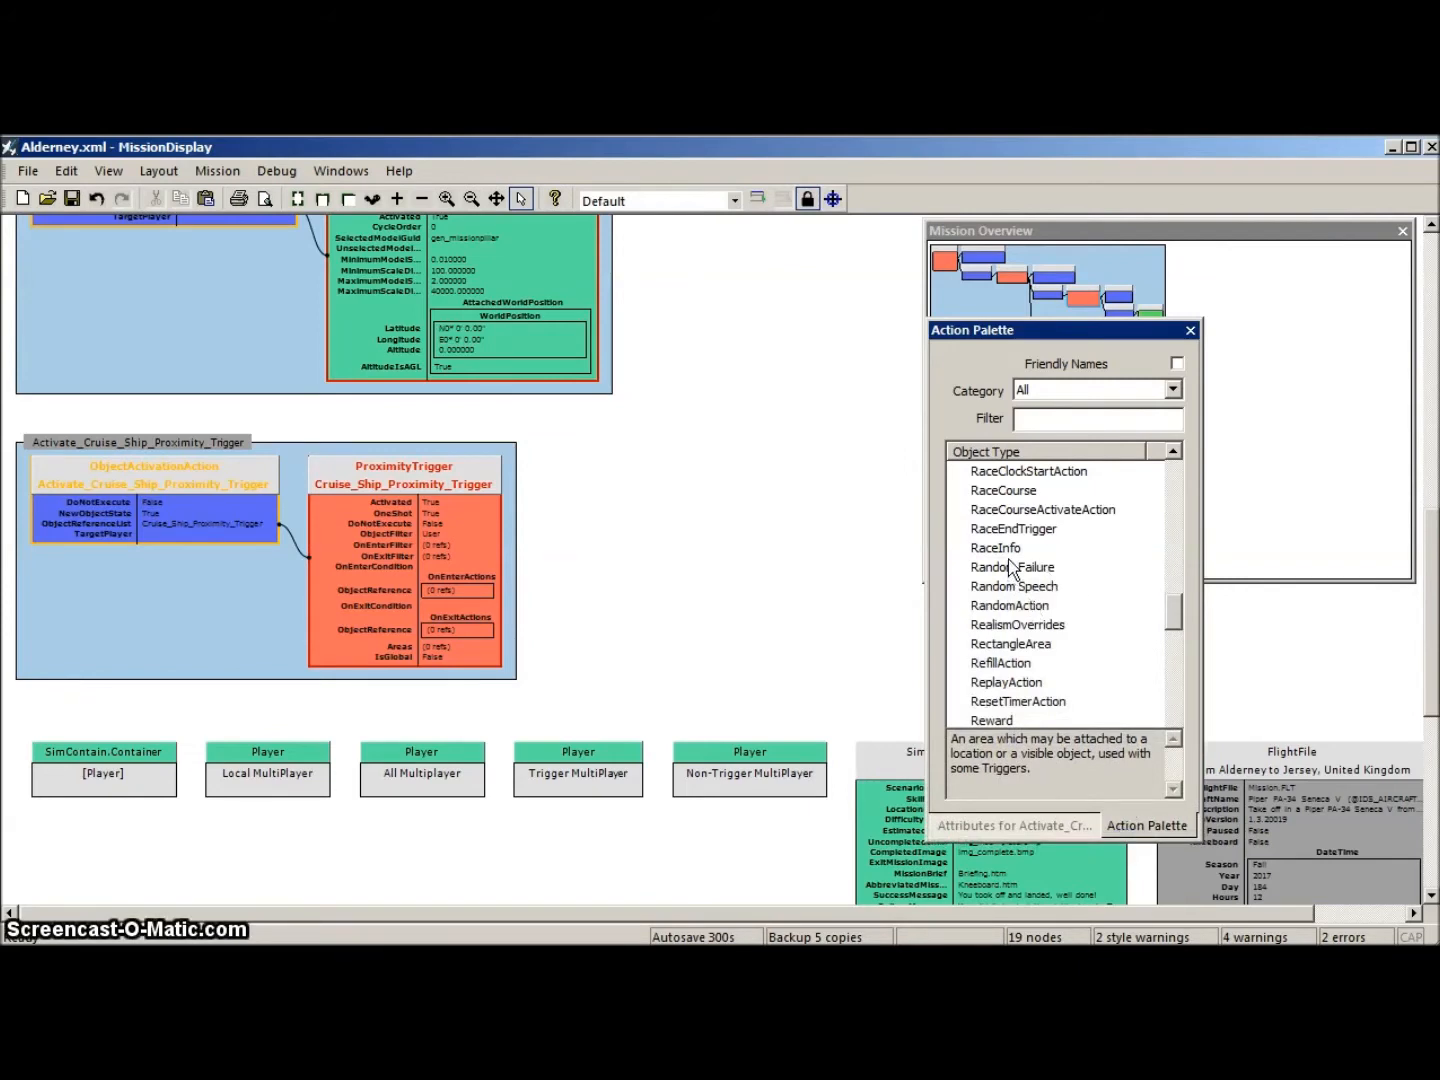
double_click(1010, 643)
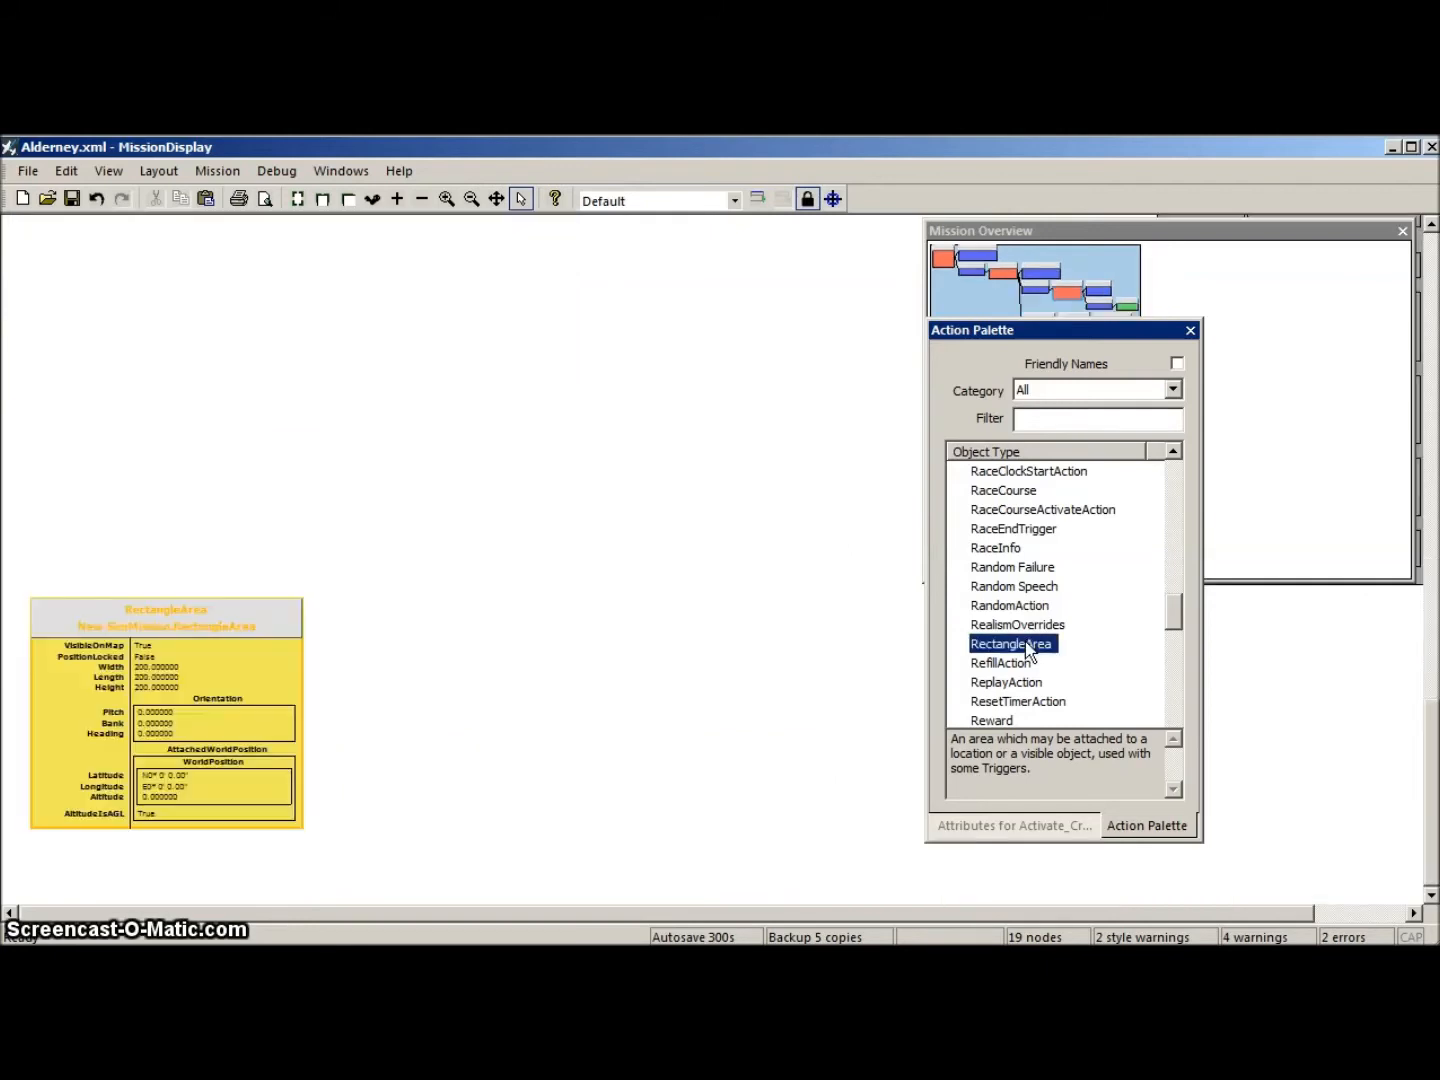
click(183, 623)
click(183, 623)
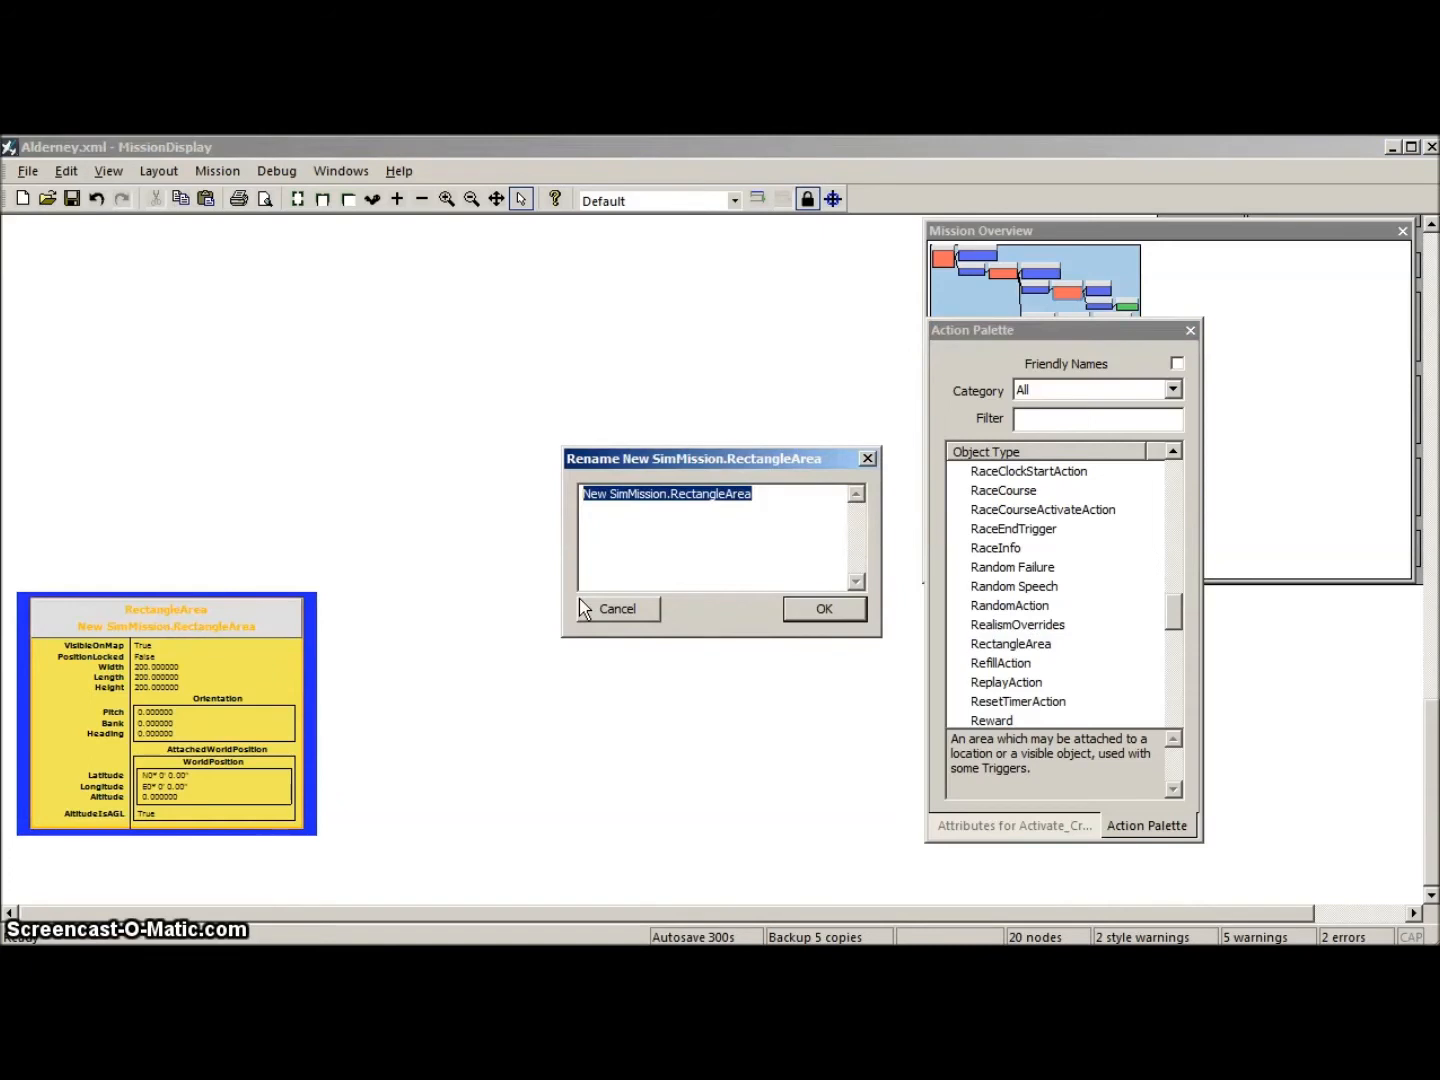
text(Cruise_Ship_Proximity_Trigger)
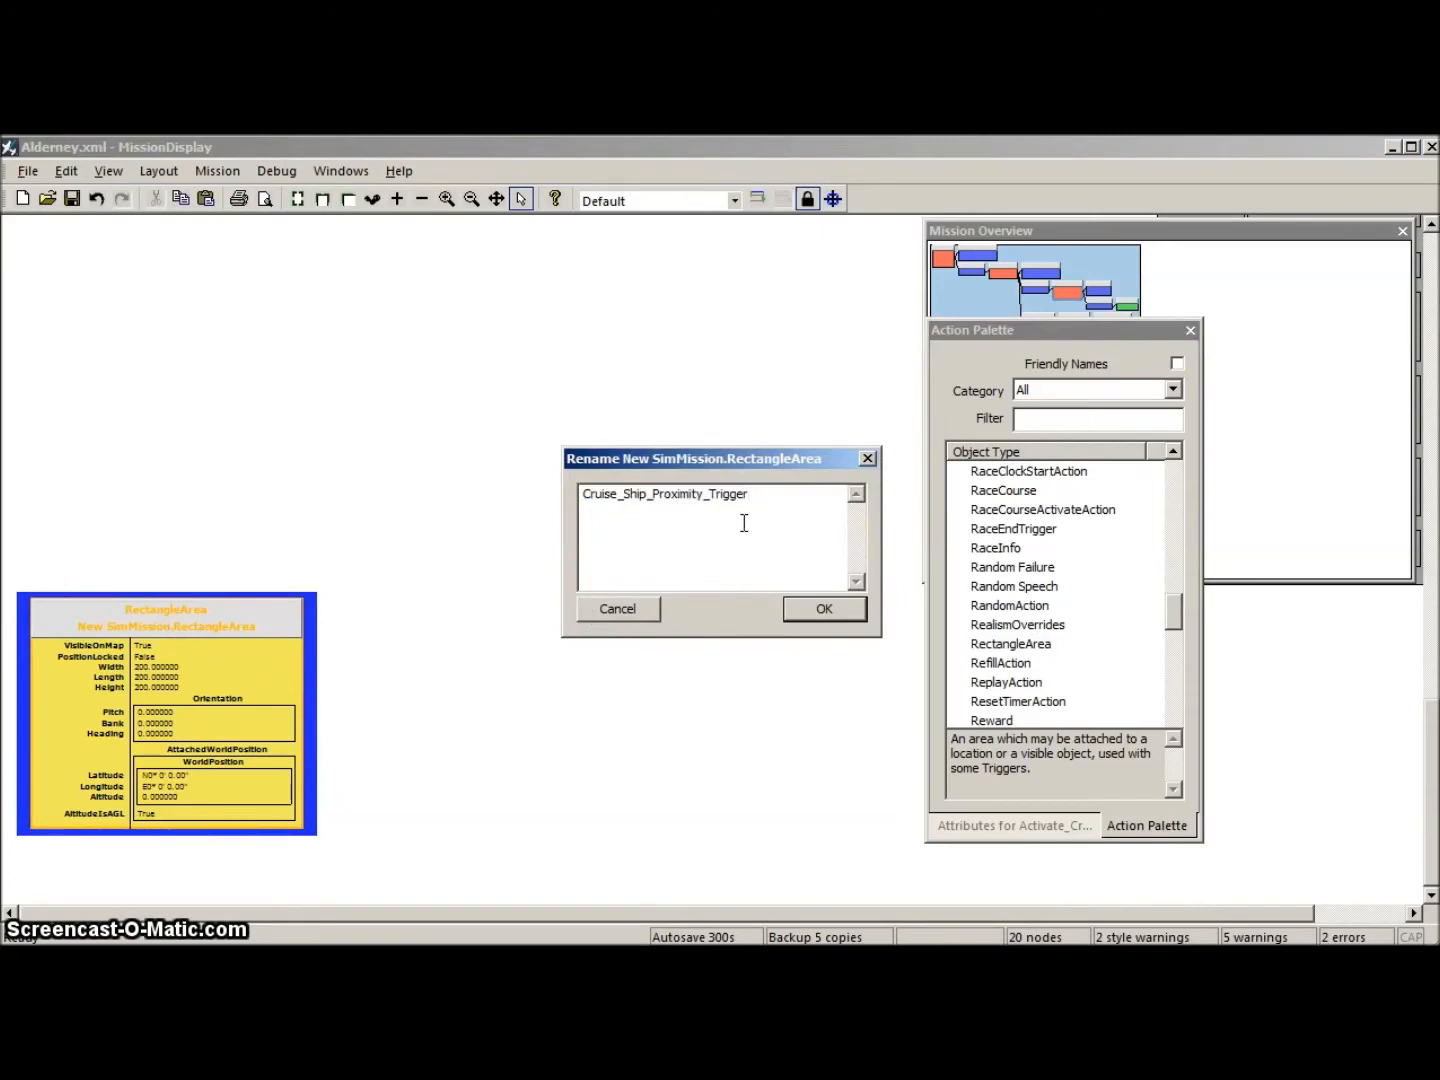
text(_A)
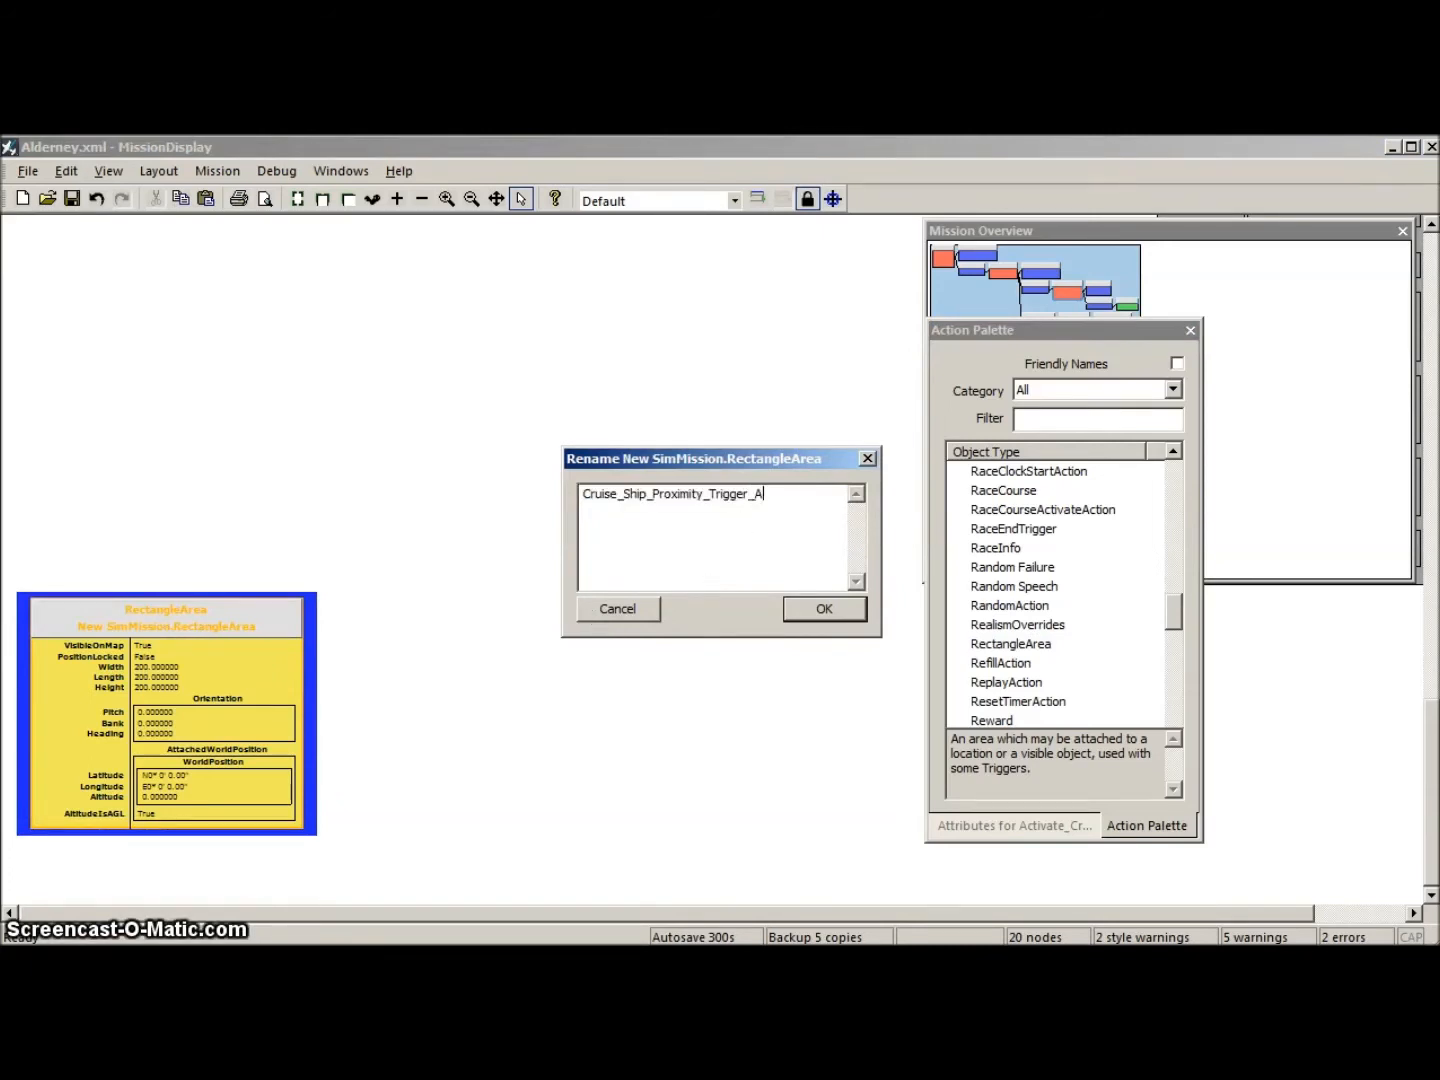
text(rea)
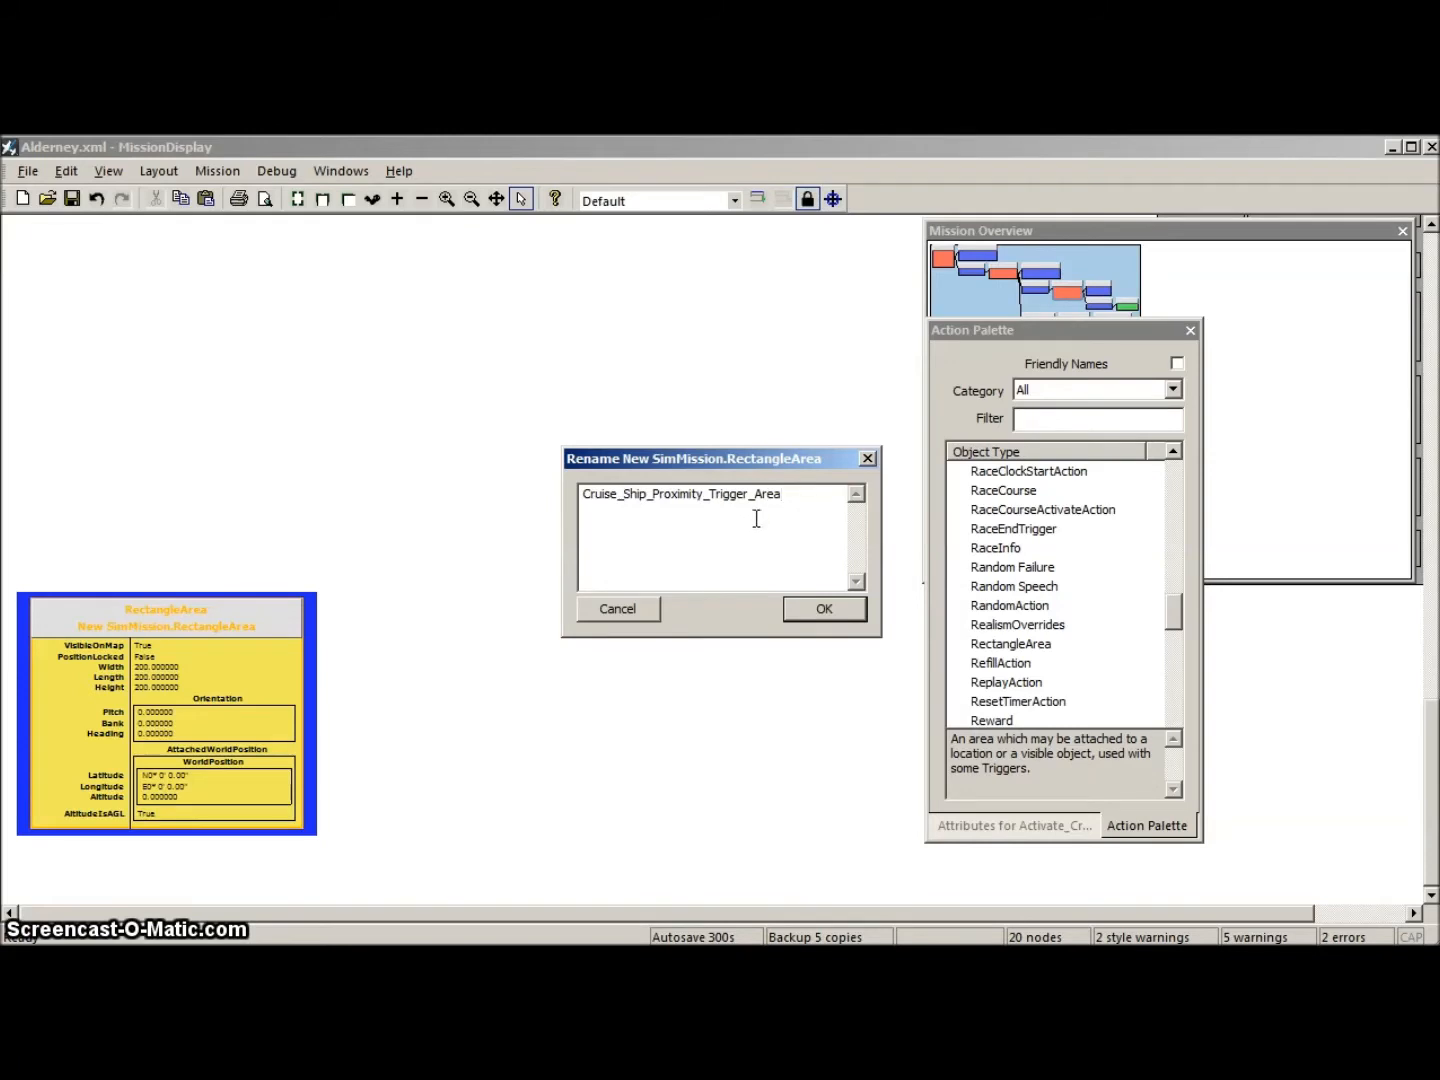
click(826, 609)
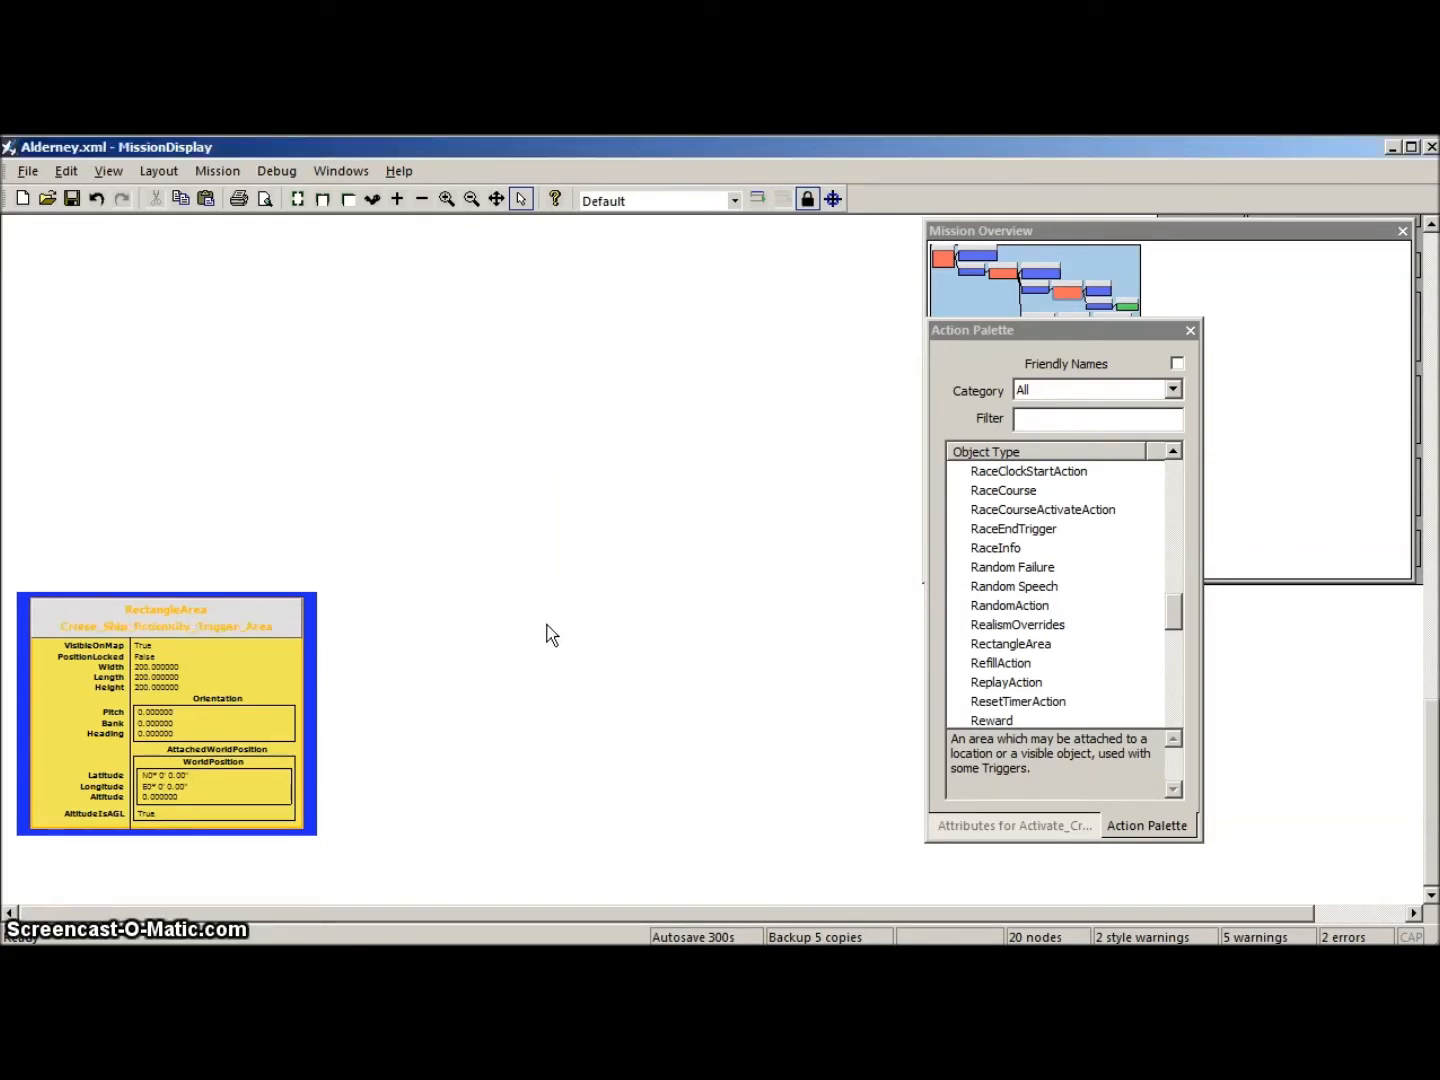
Step: Assign Cruise_Ship_Proximity_Trigger_Area to the Areas attribute of Cruise_Ship_Proximity_Trigger
scroll(549, 636, up, 10)
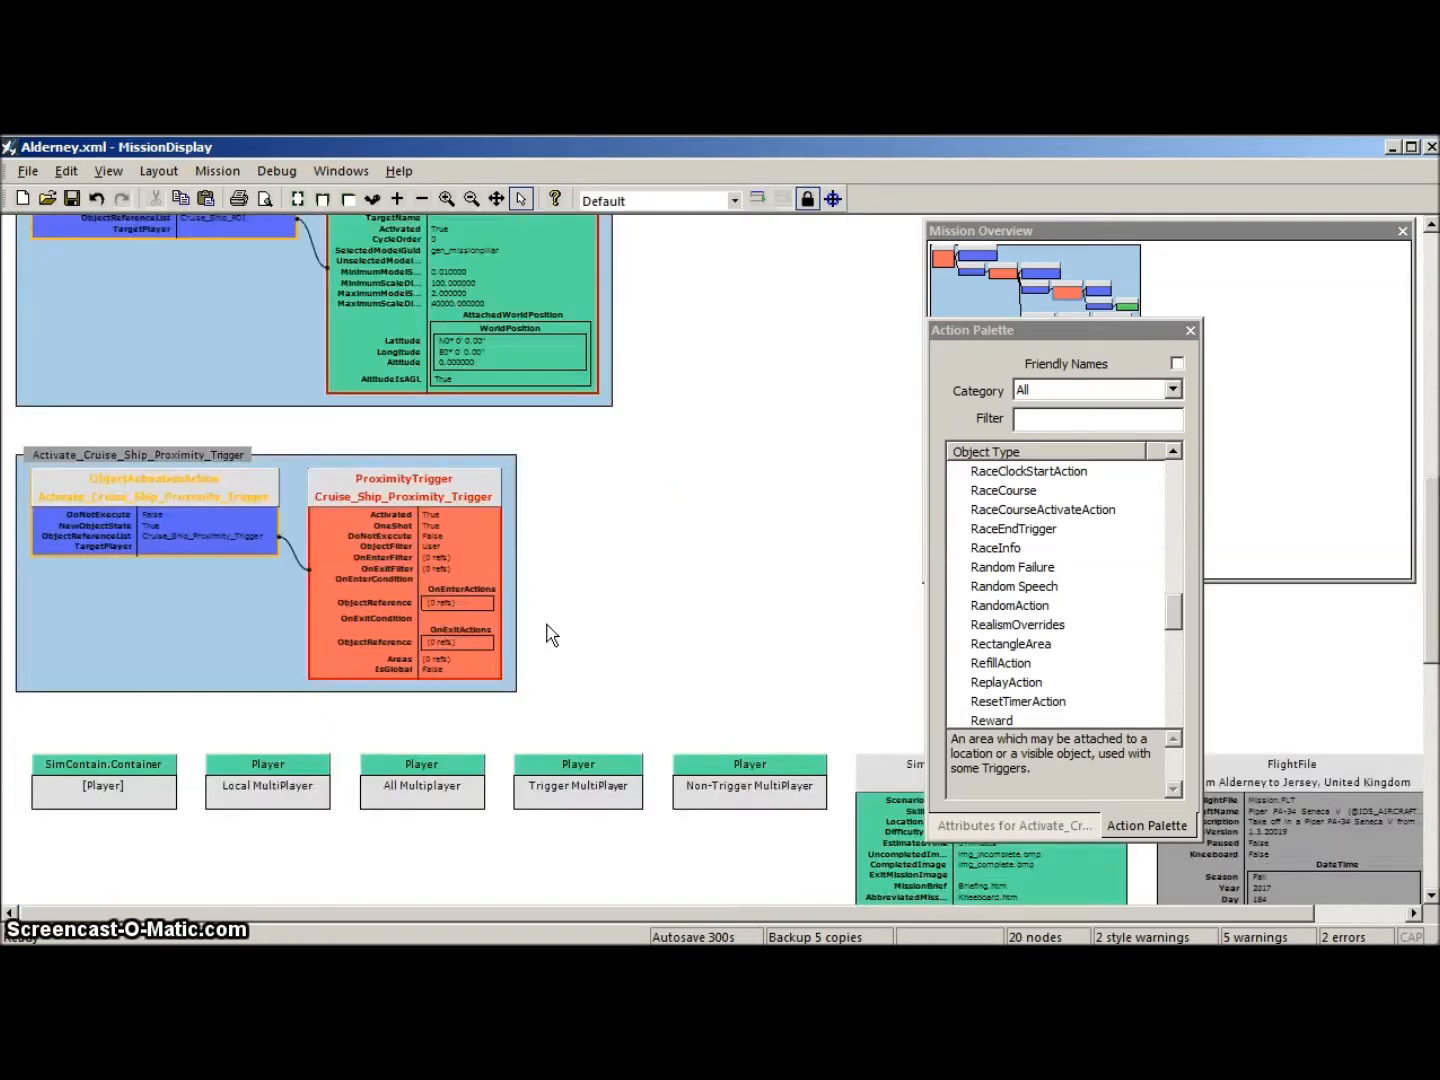
click(396, 605)
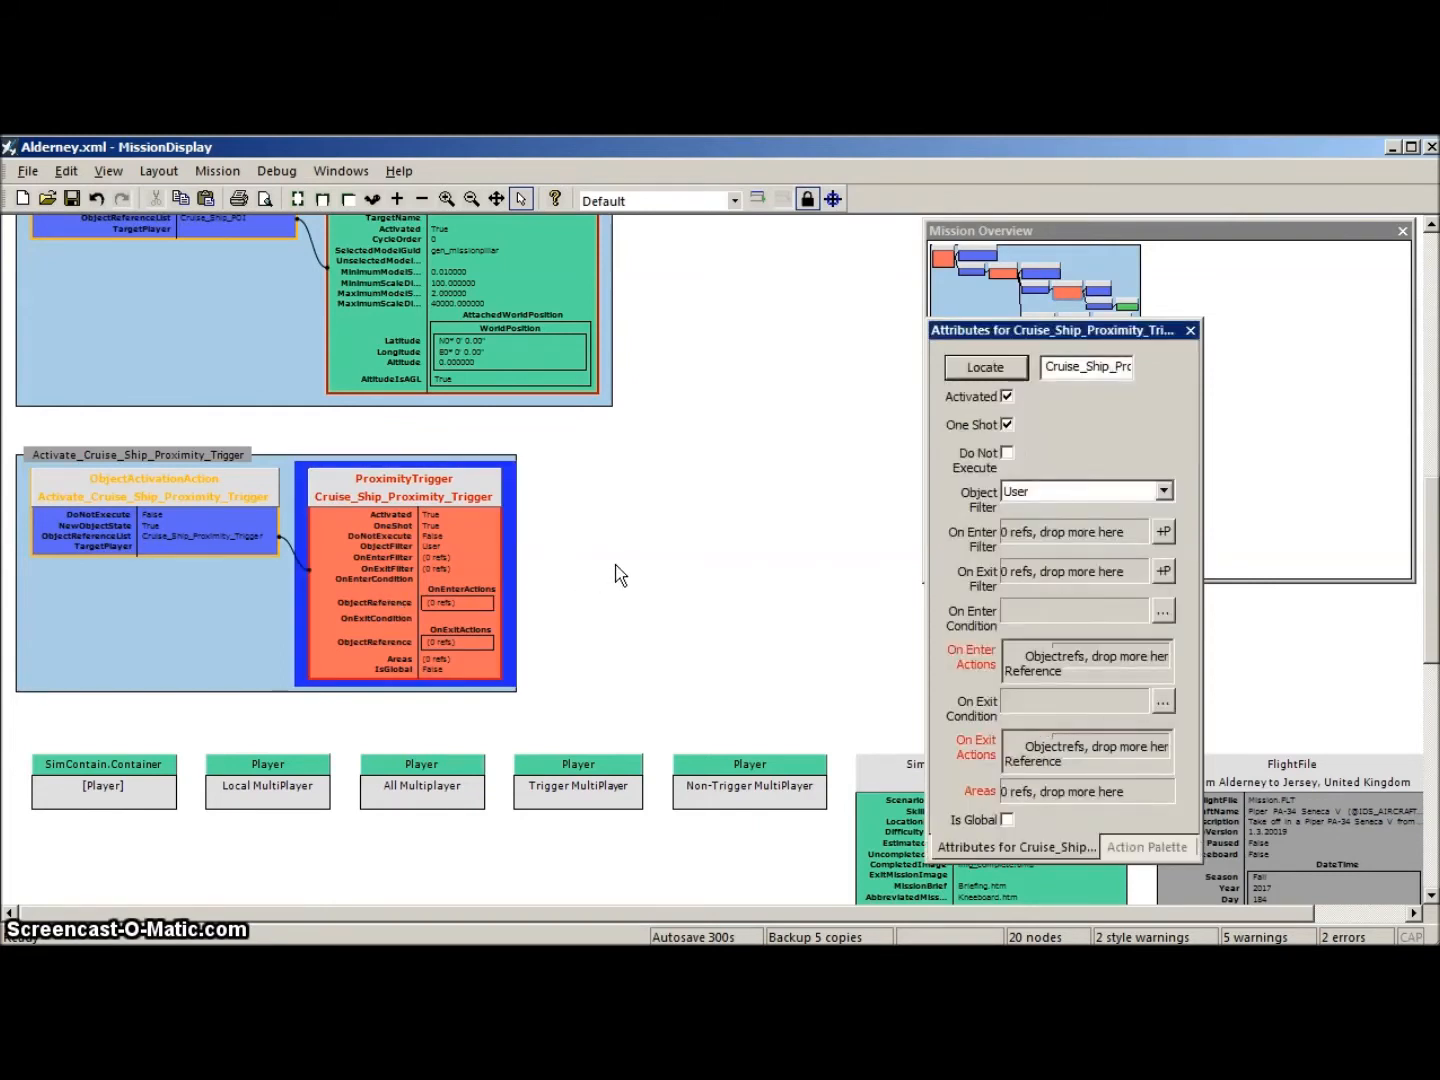
scroll(627, 566, down, 5)
scroll(627, 564, down, 3)
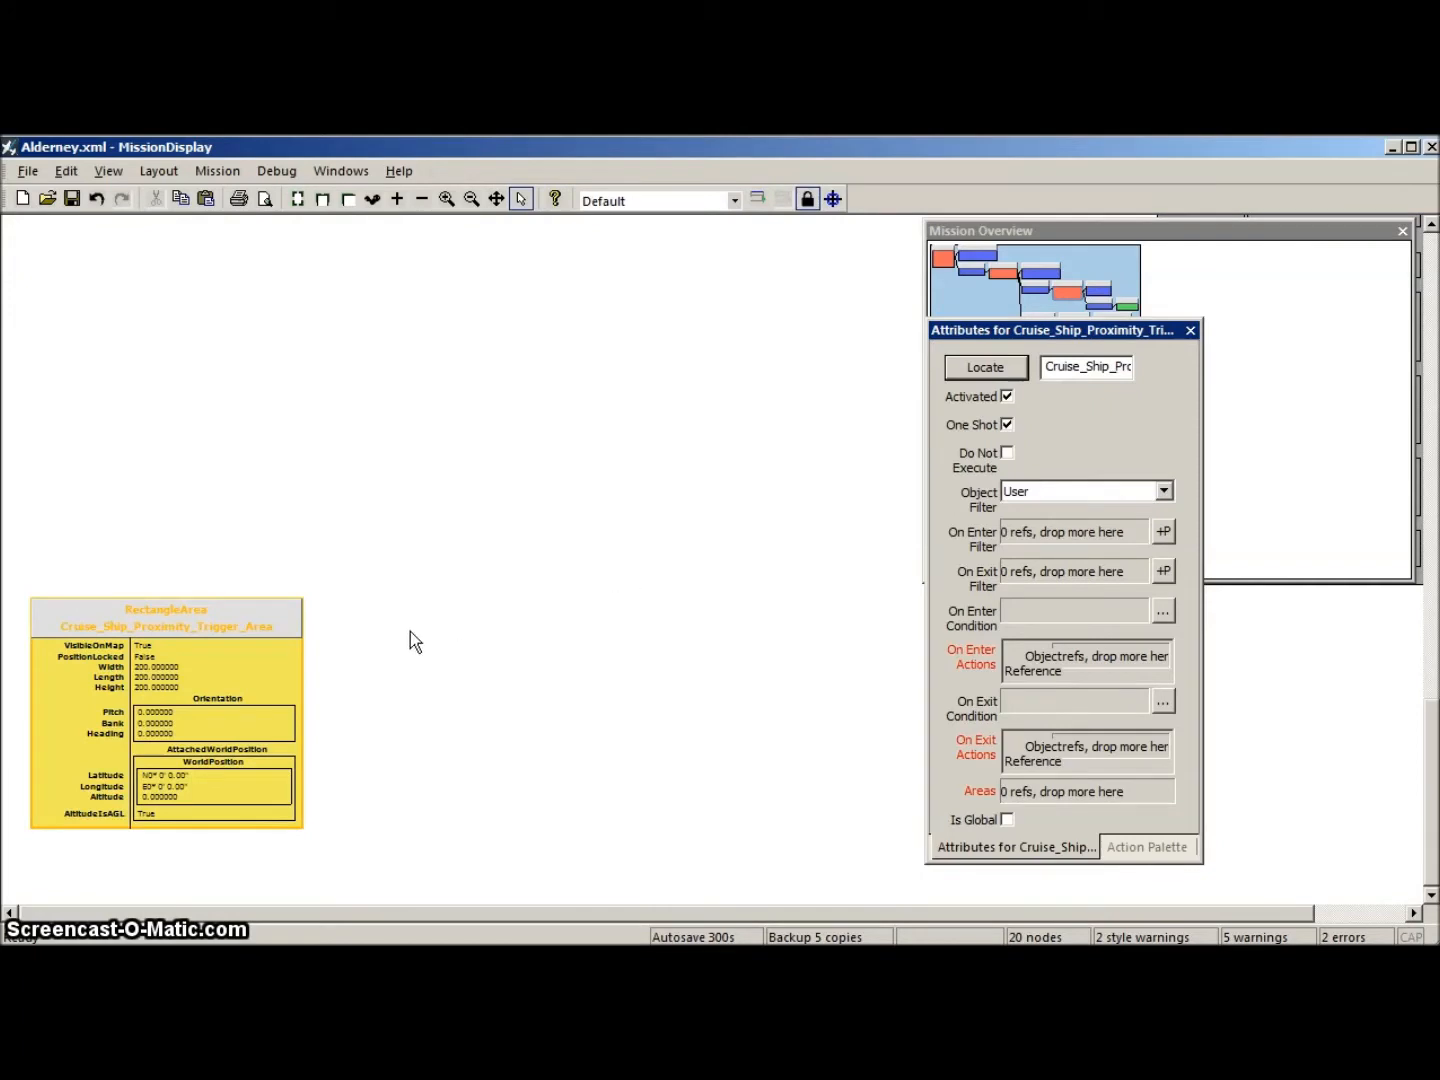
drag(176, 620, 1094, 789)
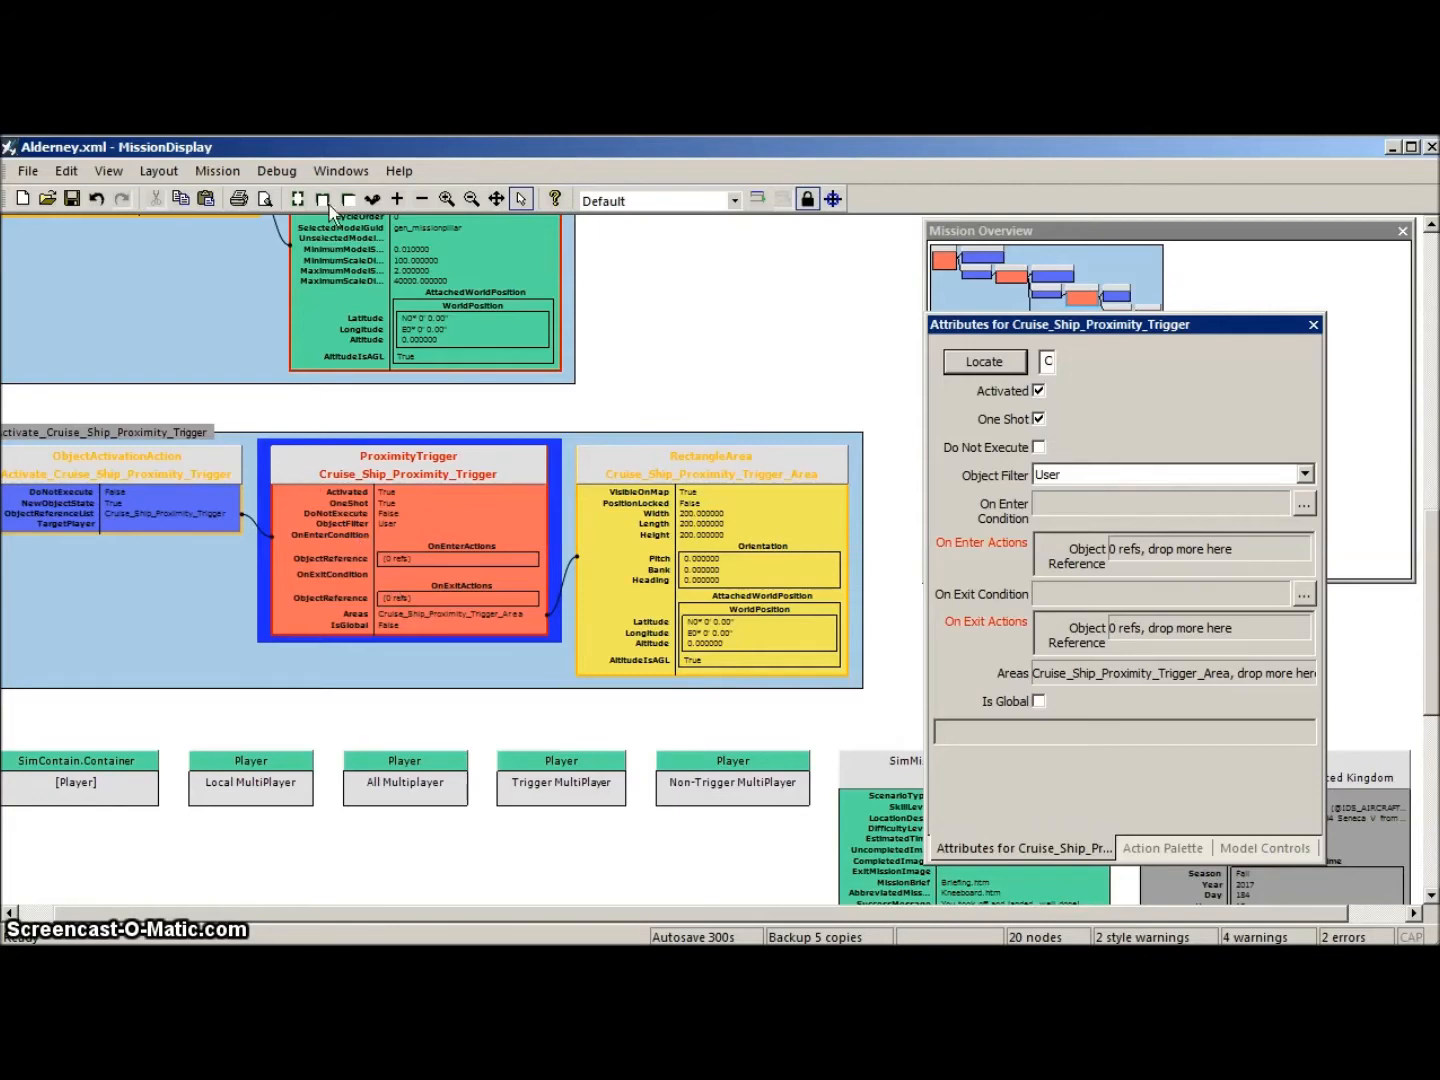
Step: Using the map, place Cruise_Ship_Proximity_Trigger_Area in the sea between Alderney and Jersey, at about N49° 29' 9", W2° 9' 55"
click(341, 171)
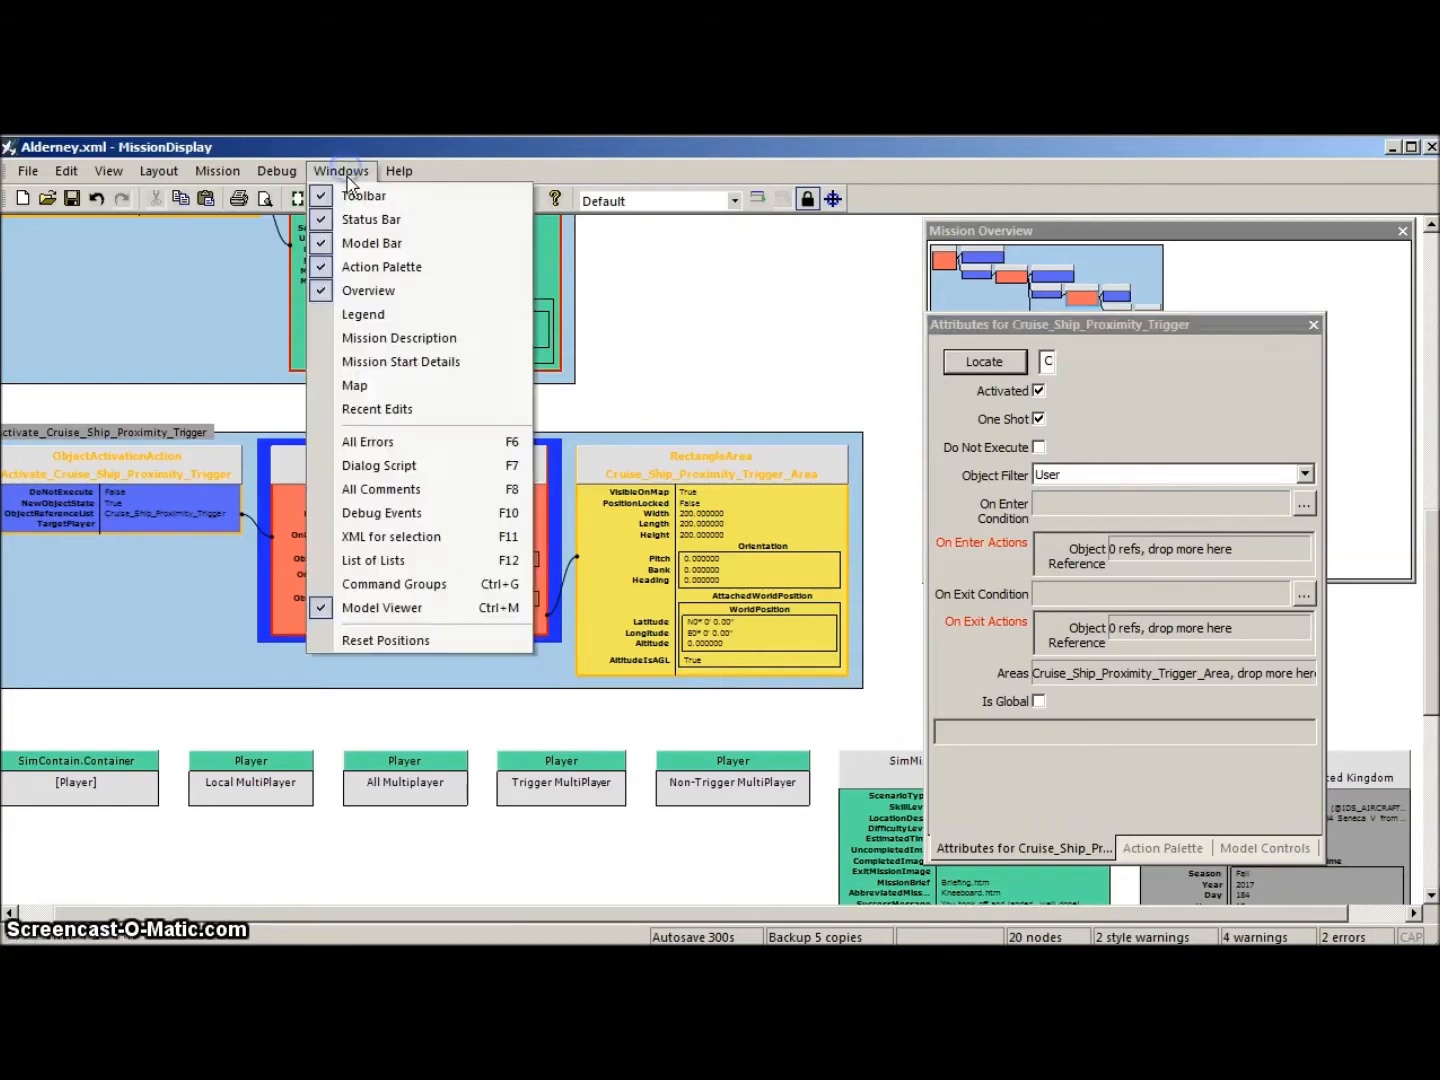
click(364, 385)
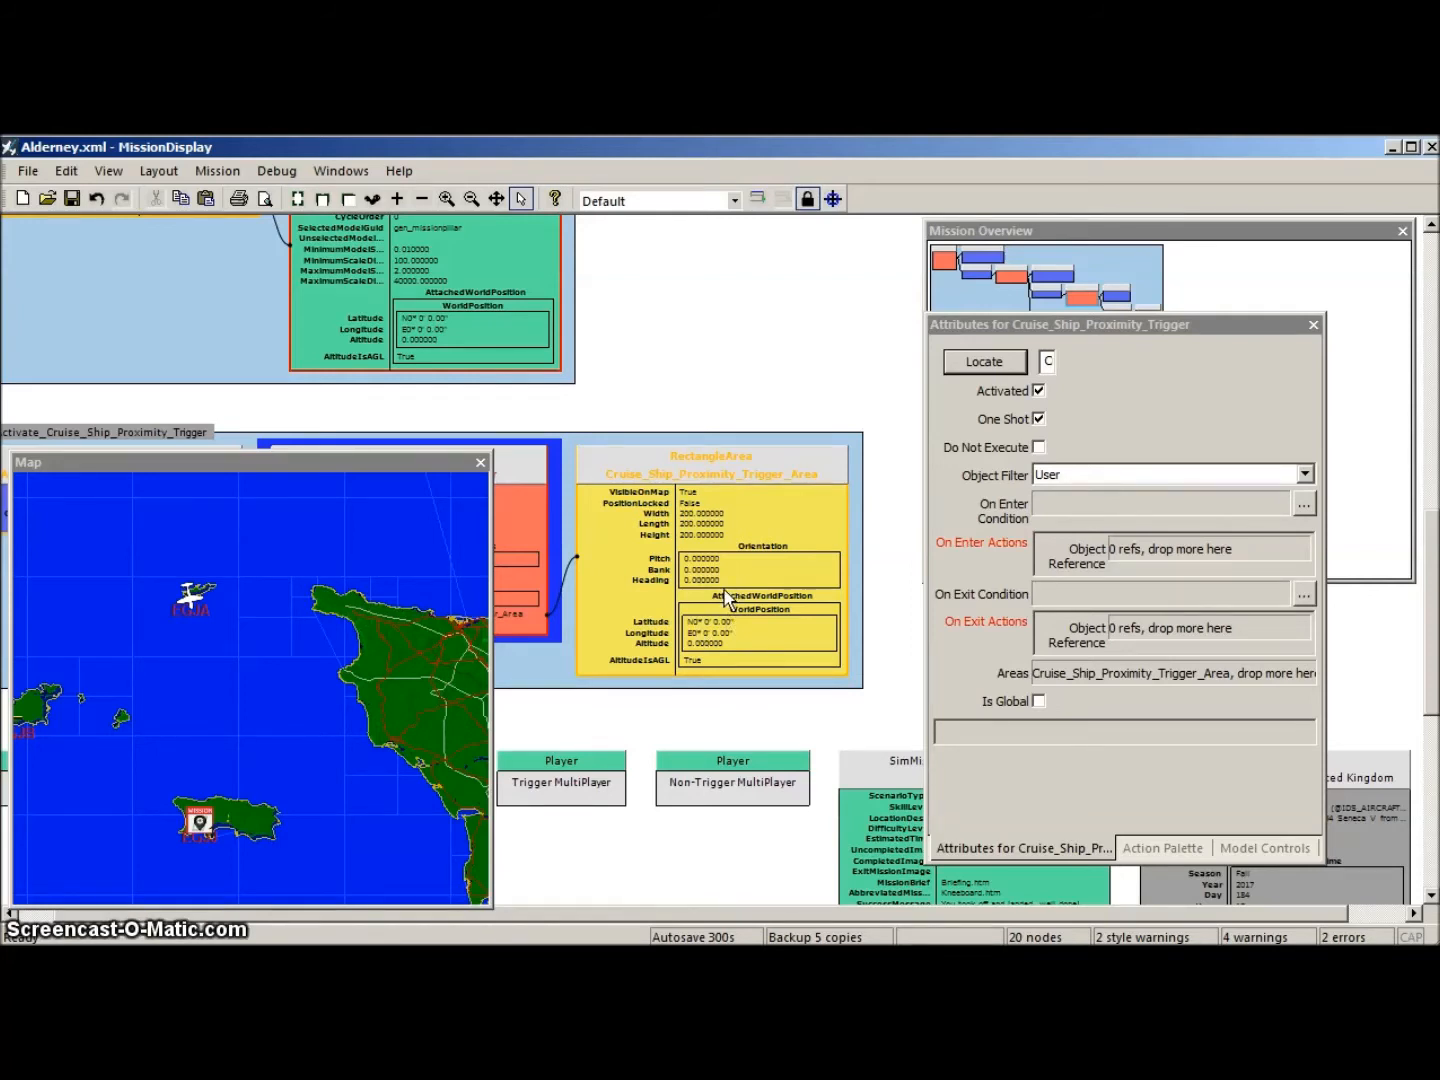
mouse_move(725, 589)
mouse_down()
mouse_move(532, 565)
mouse_move(260, 644)
mouse_move(218, 693)
mouse_up()
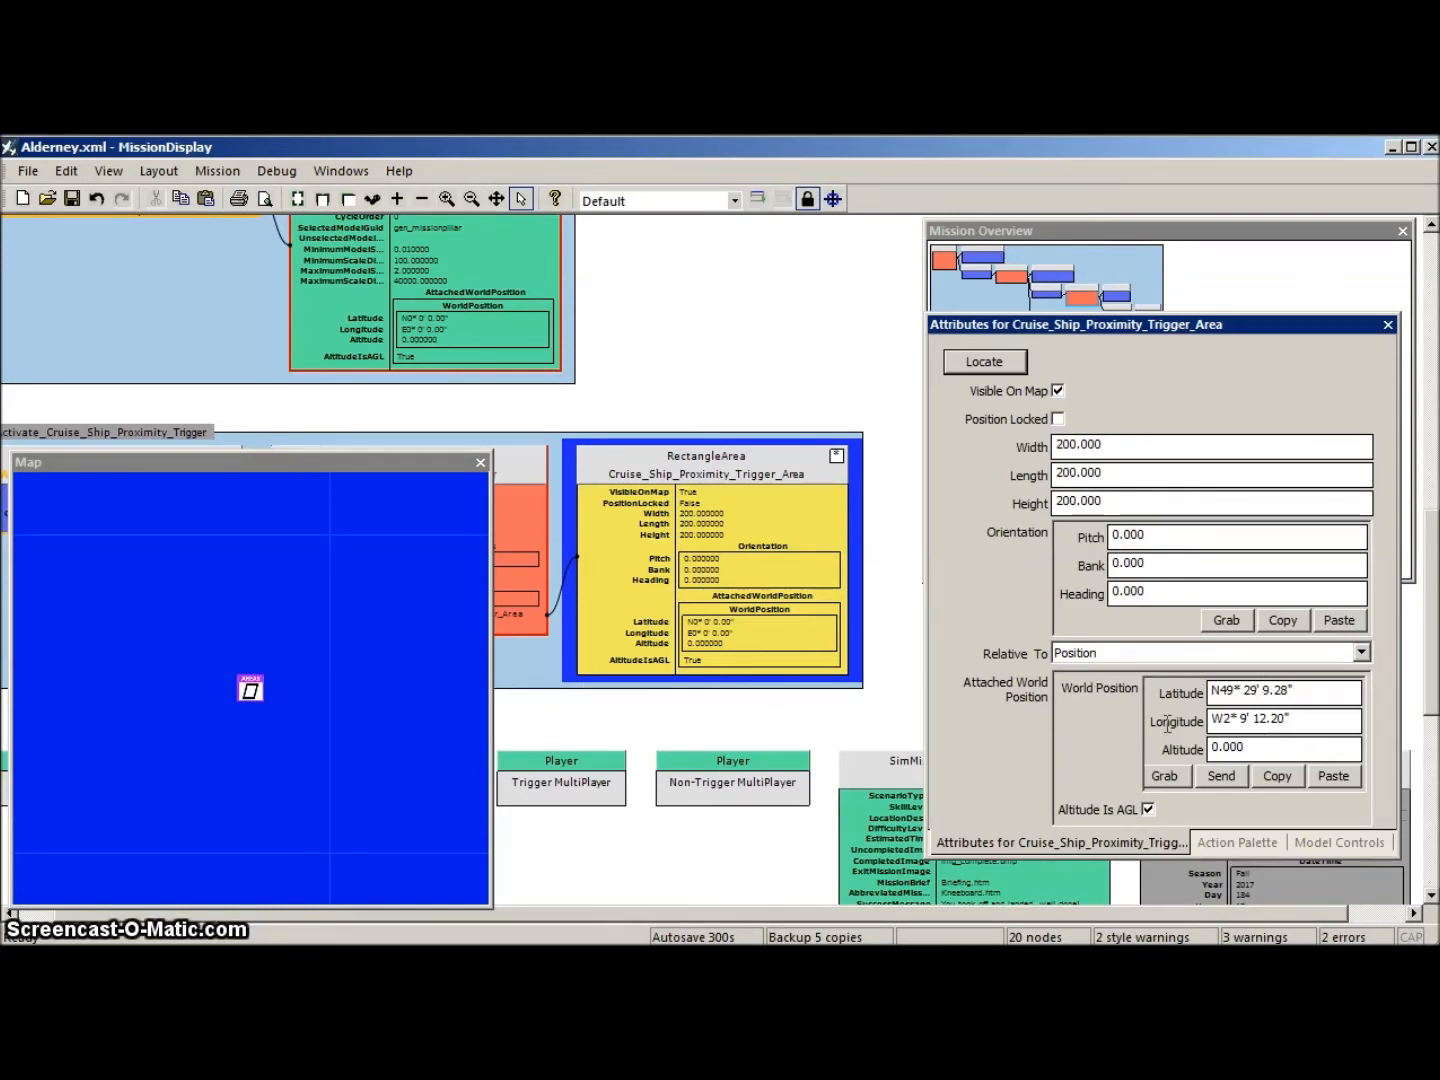
click(1307, 720)
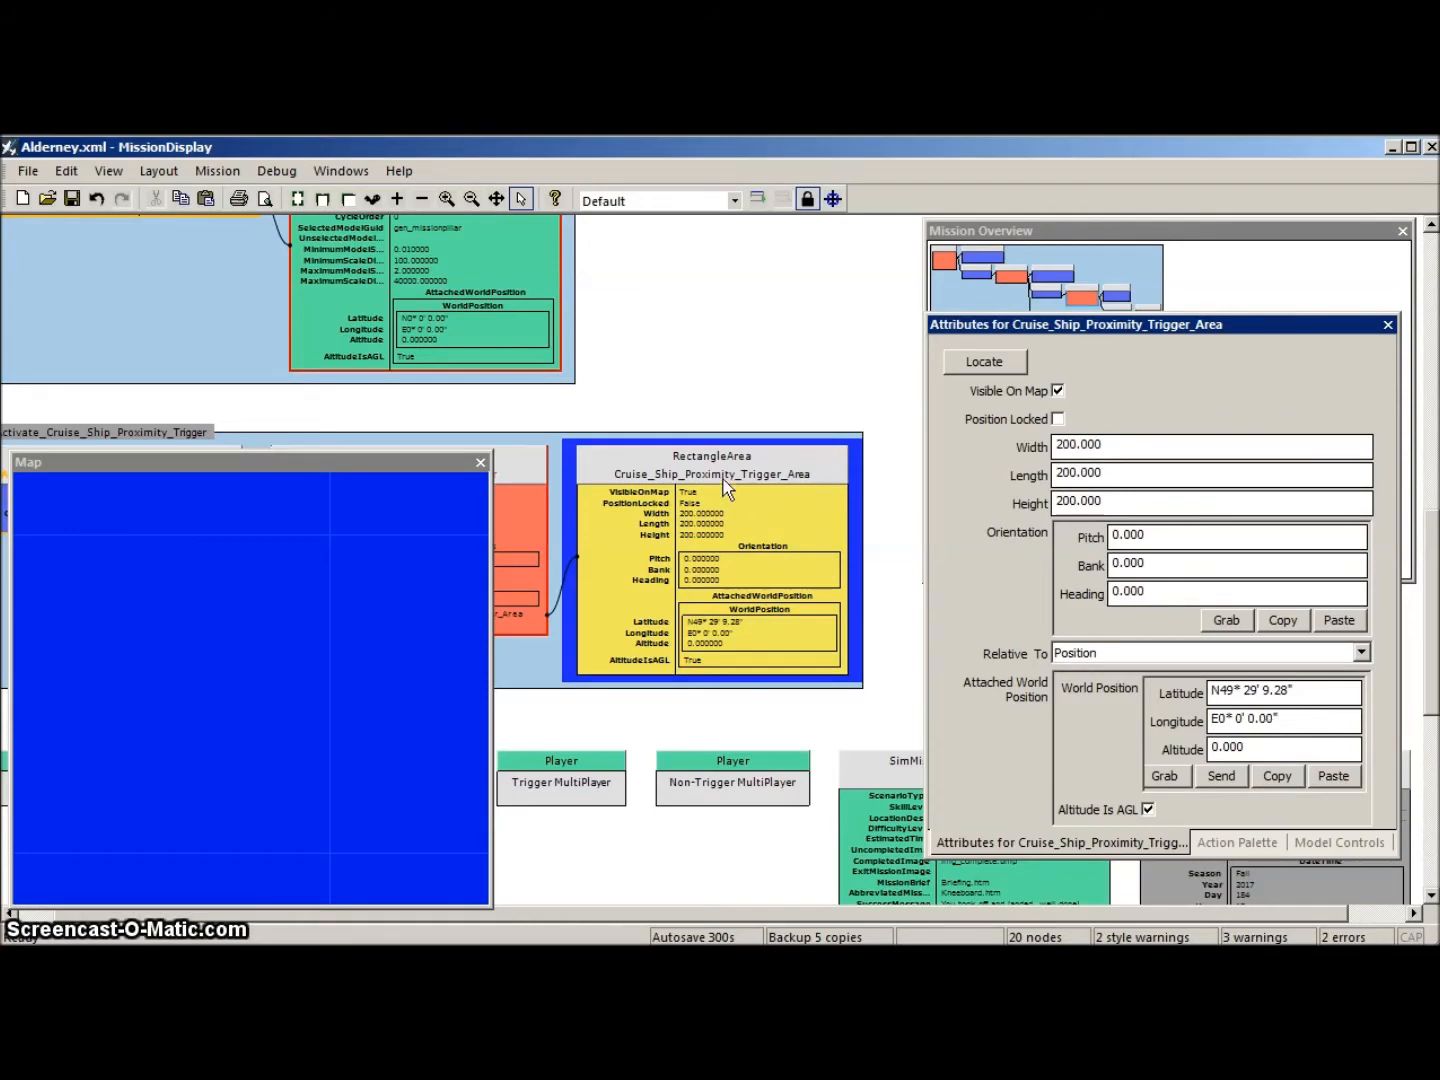
drag(725, 529, 229, 678)
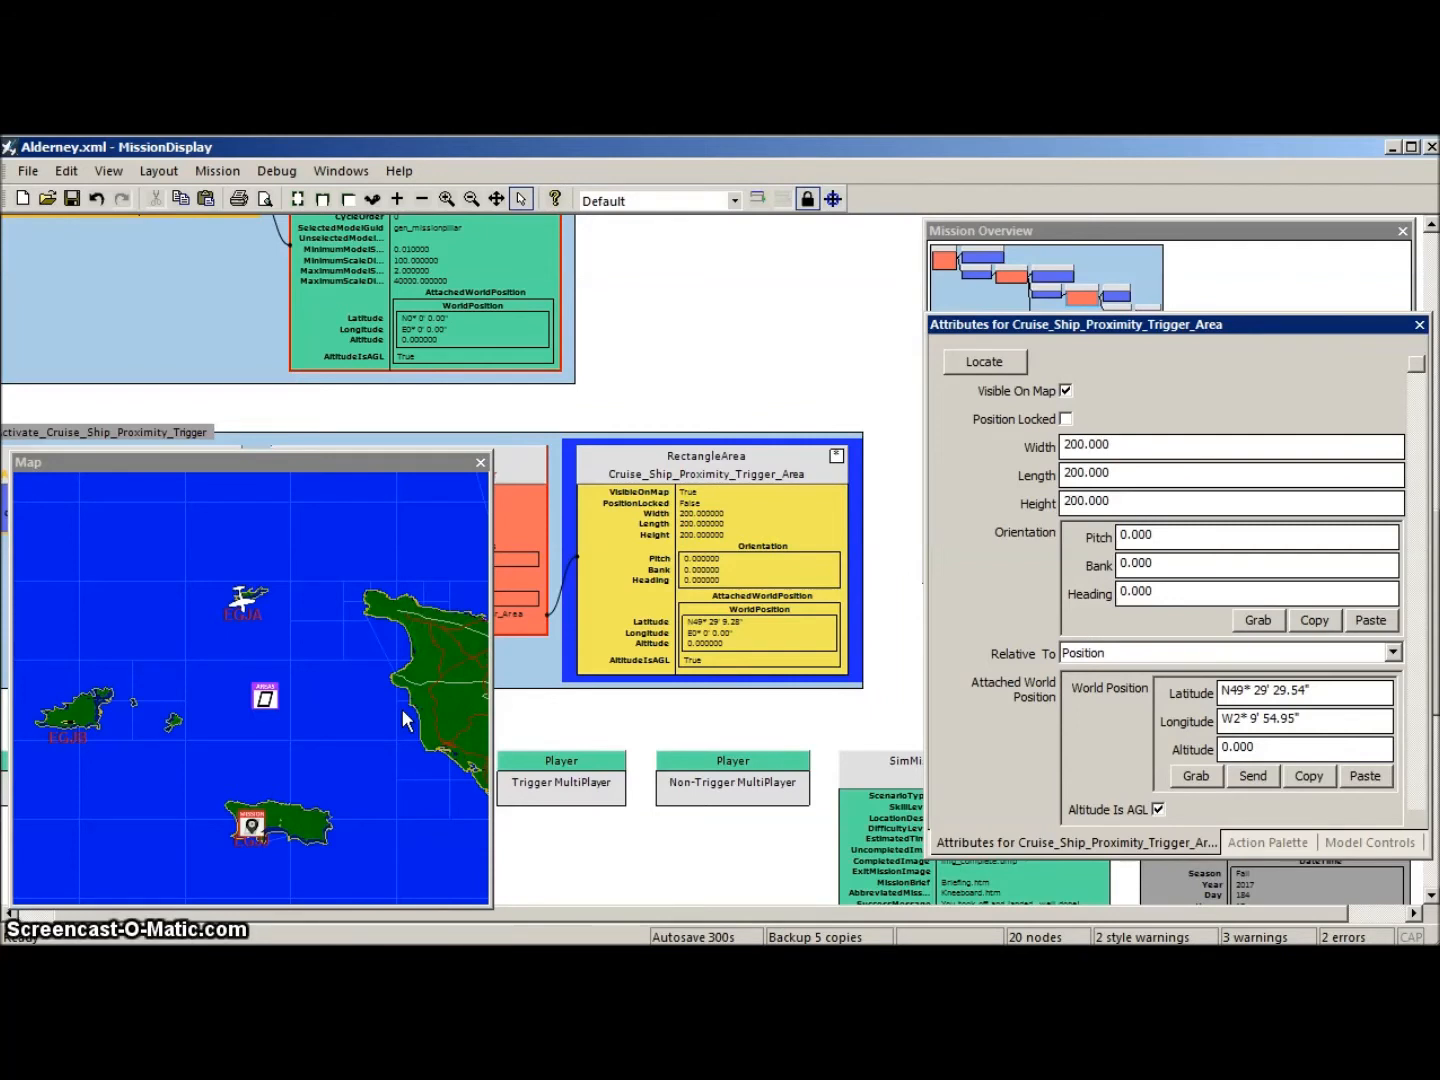
click(1314, 720)
click(1324, 690)
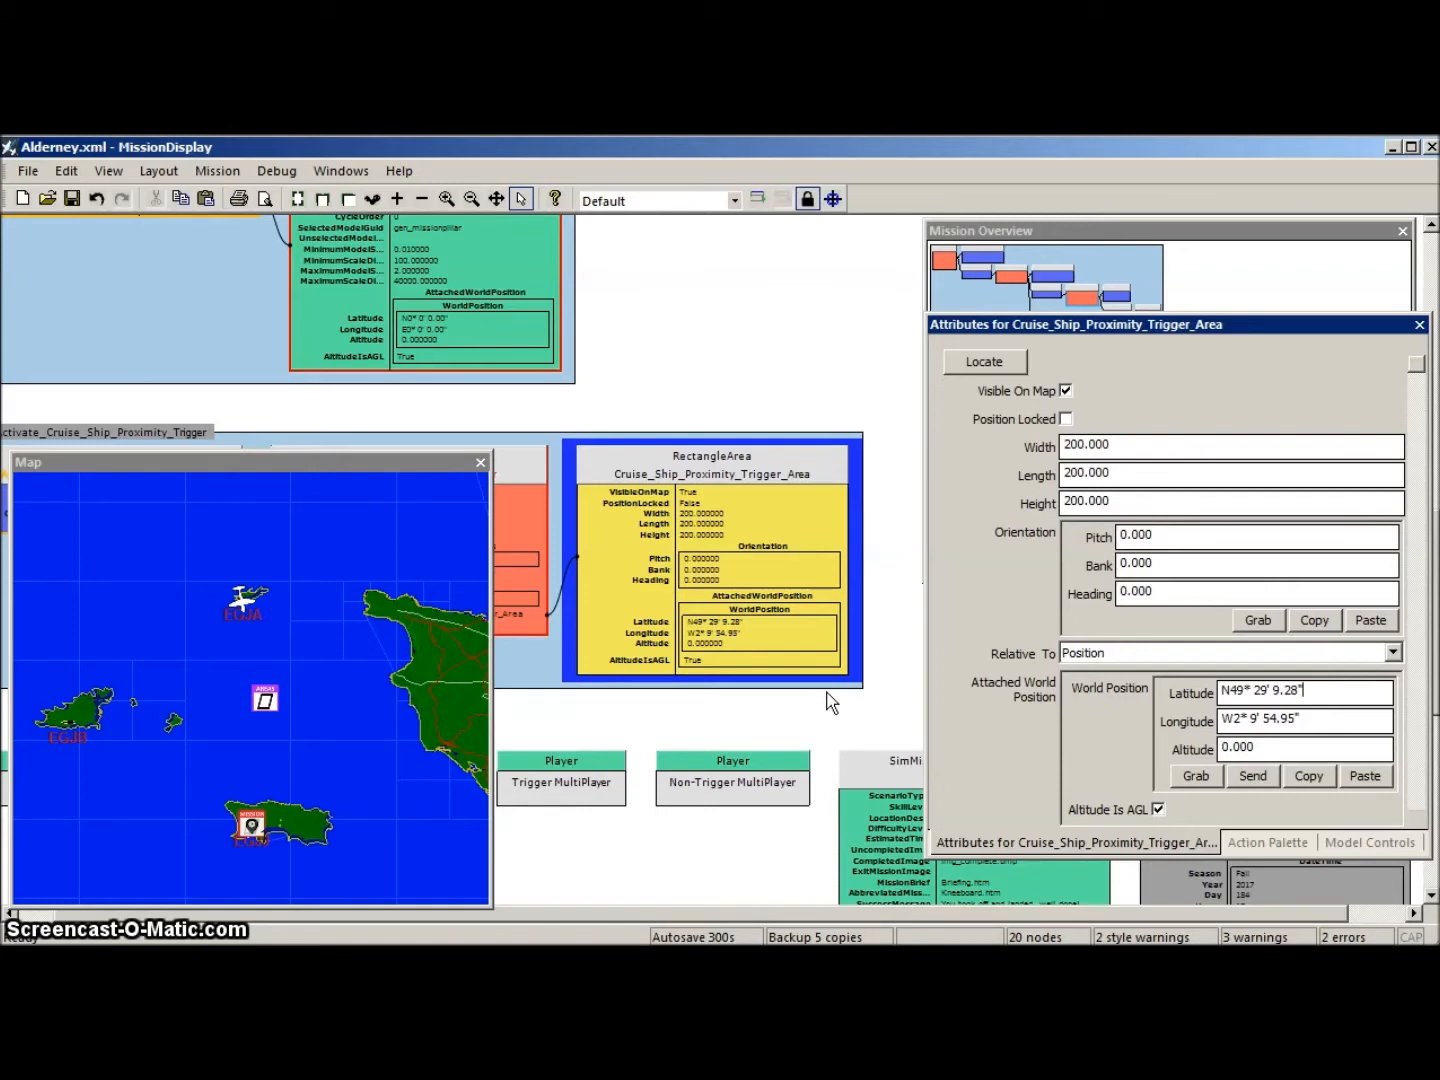
click(480, 464)
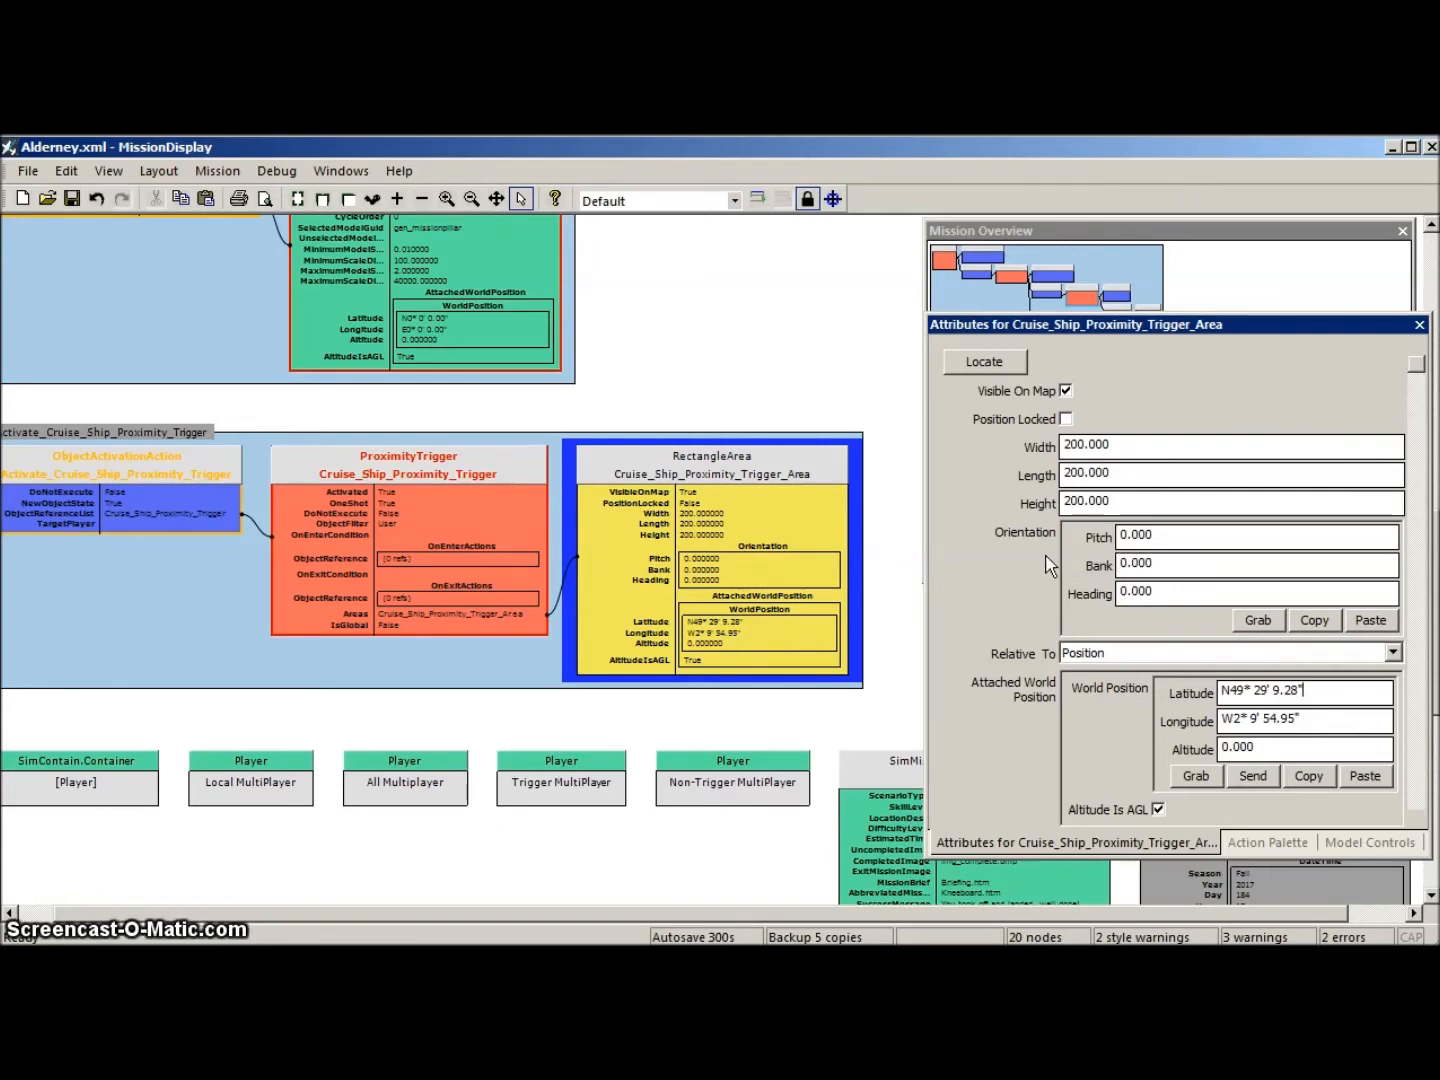
Step: Set the width and length of Cruise_Ship_Proximity_Trigger_Area to 1000 and its height to 2000
click(1067, 445)
drag(1067, 446, 1071, 445)
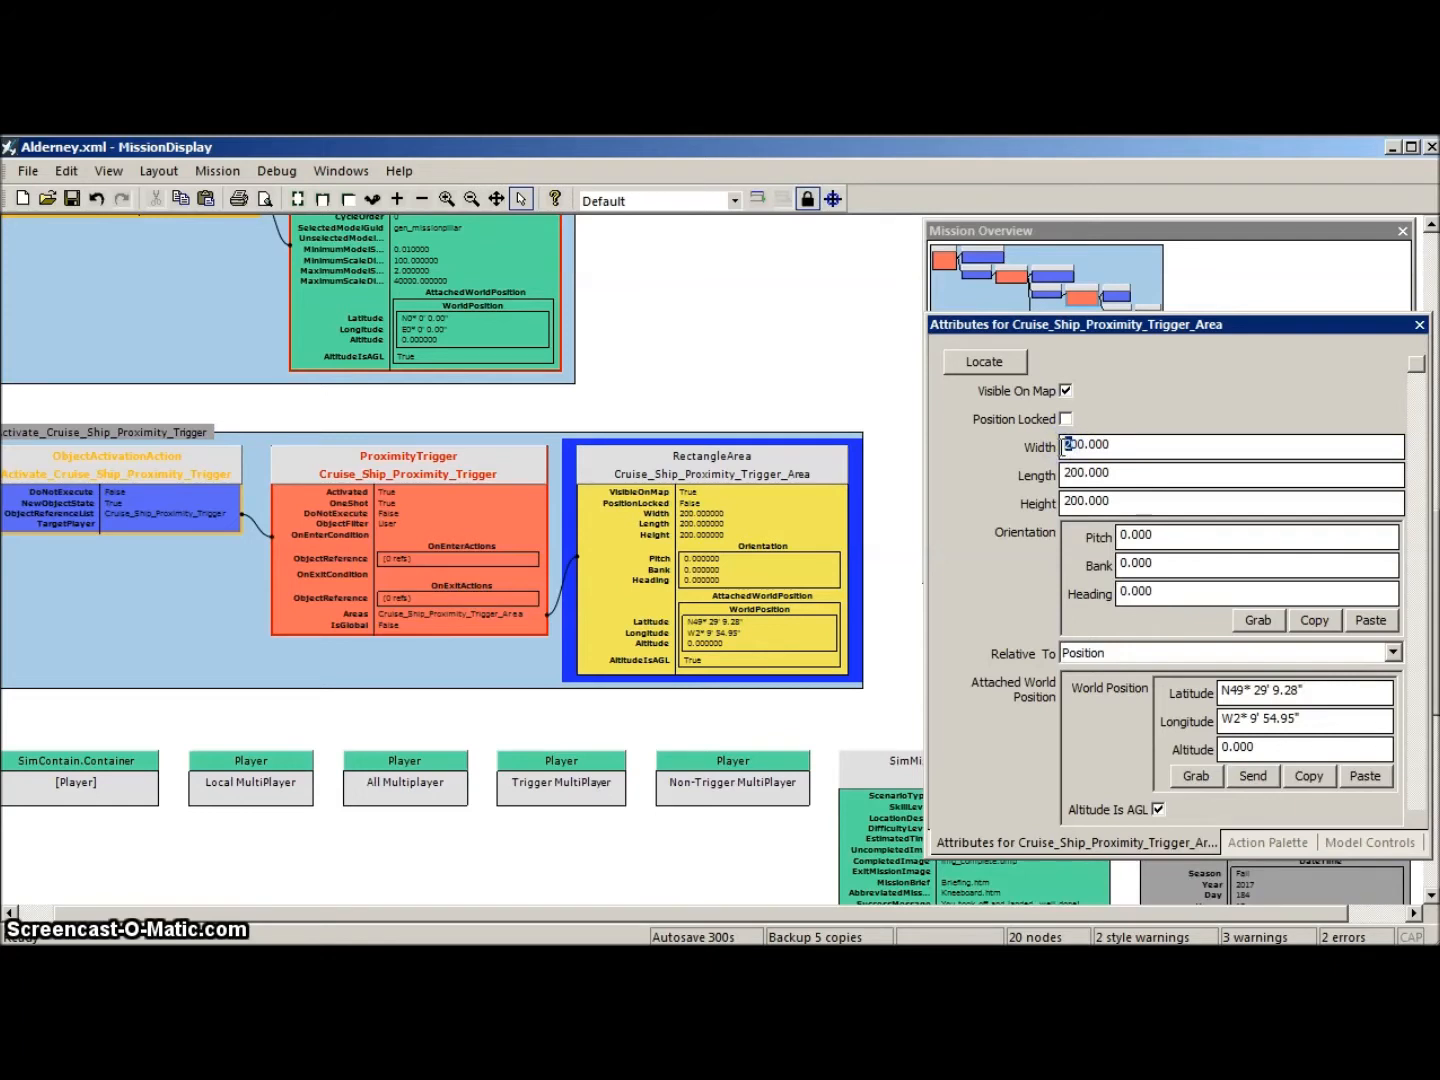
text(10)
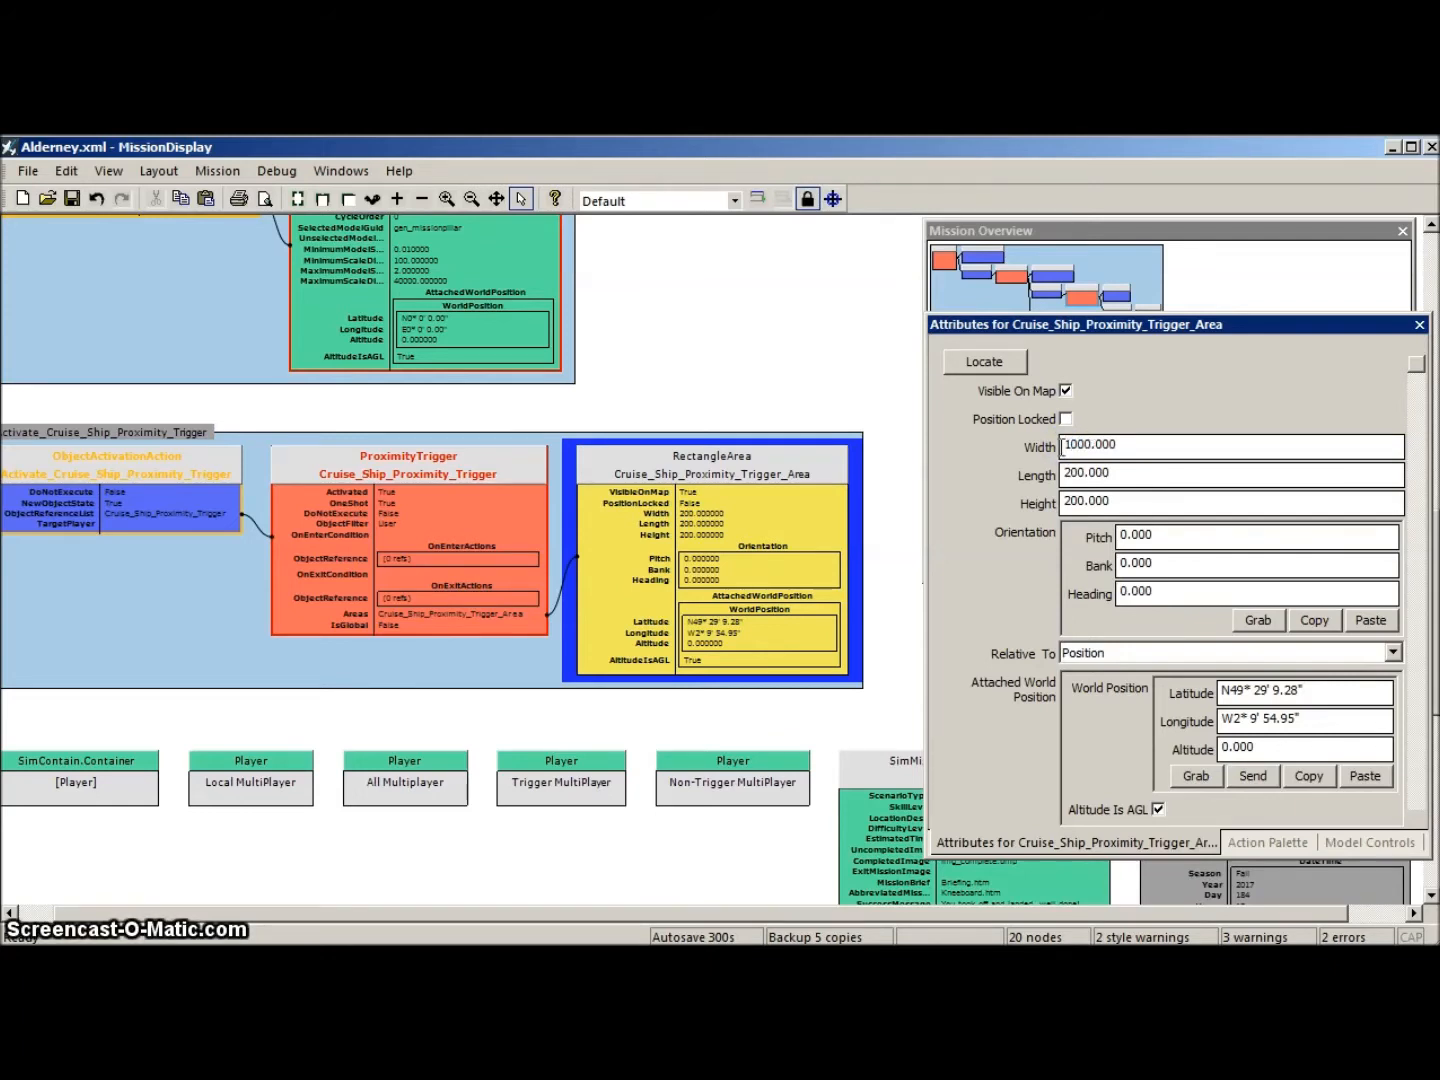
click(1060, 470)
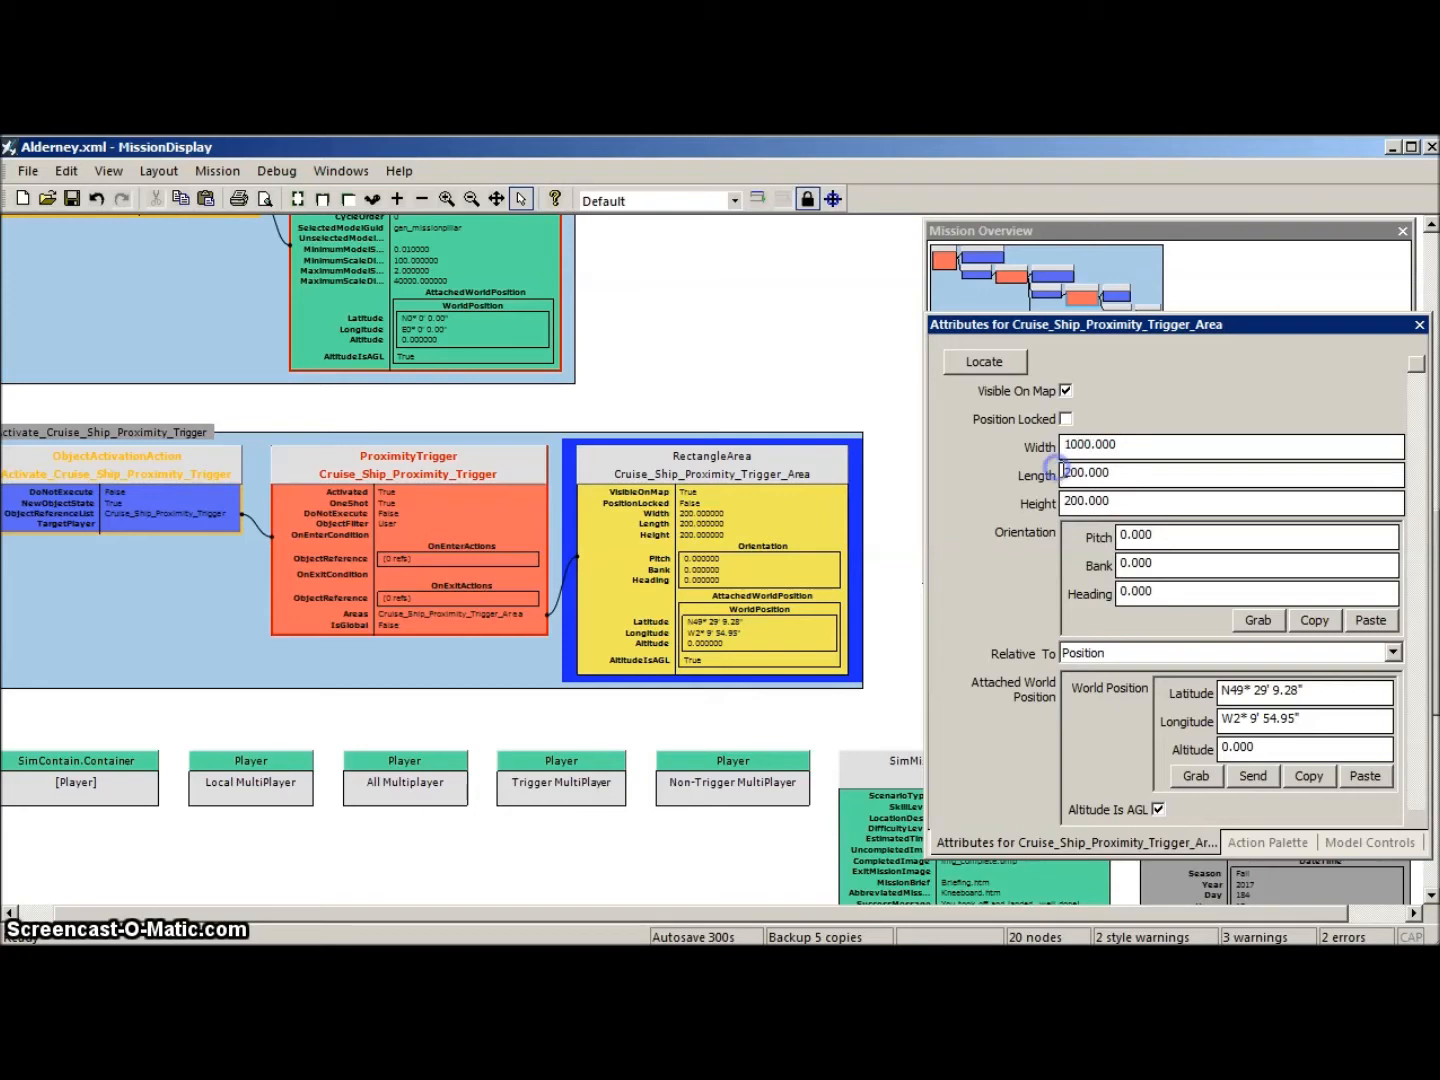
drag(1062, 472, 1072, 473)
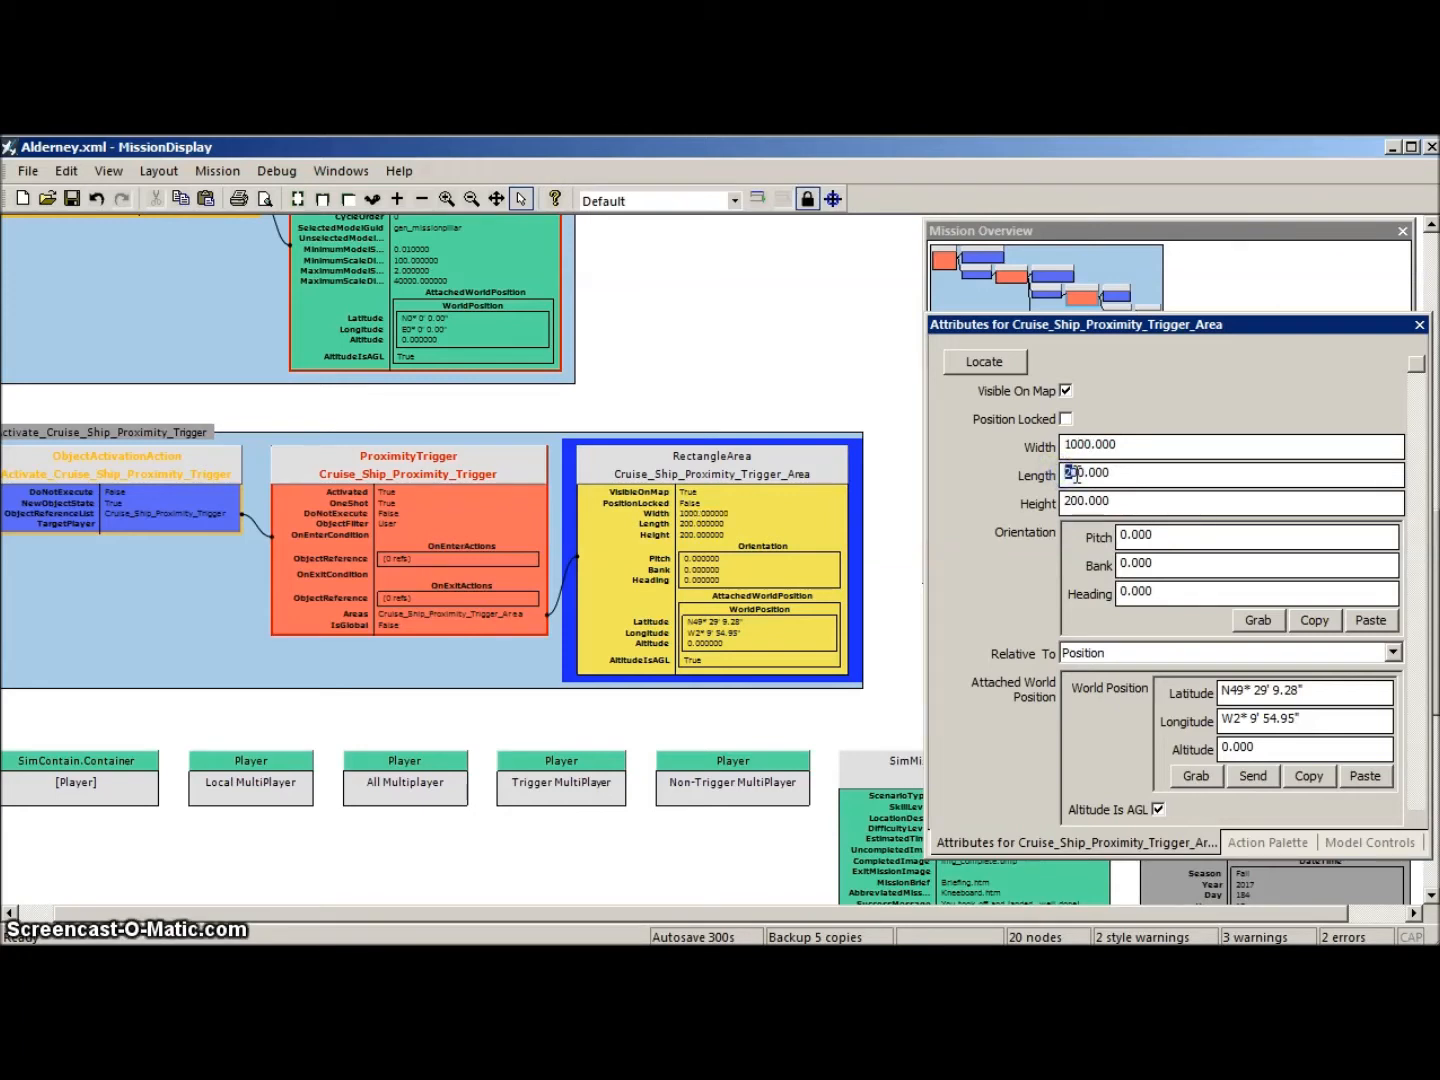
text(10)
click(1065, 507)
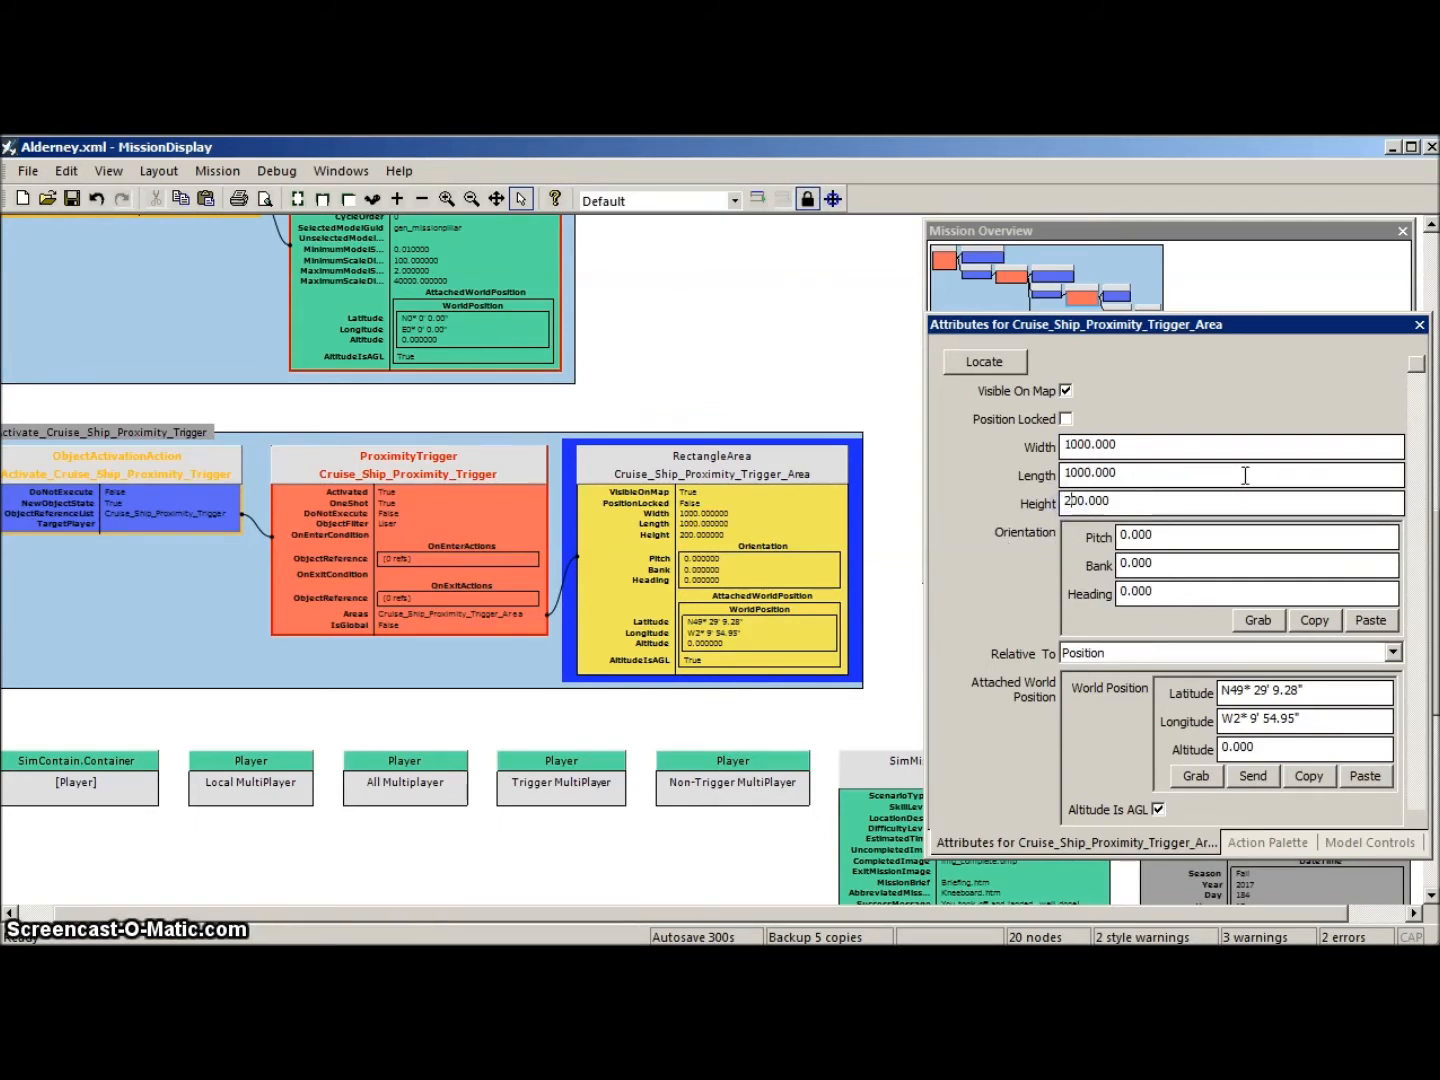
text(0)
click(1203, 534)
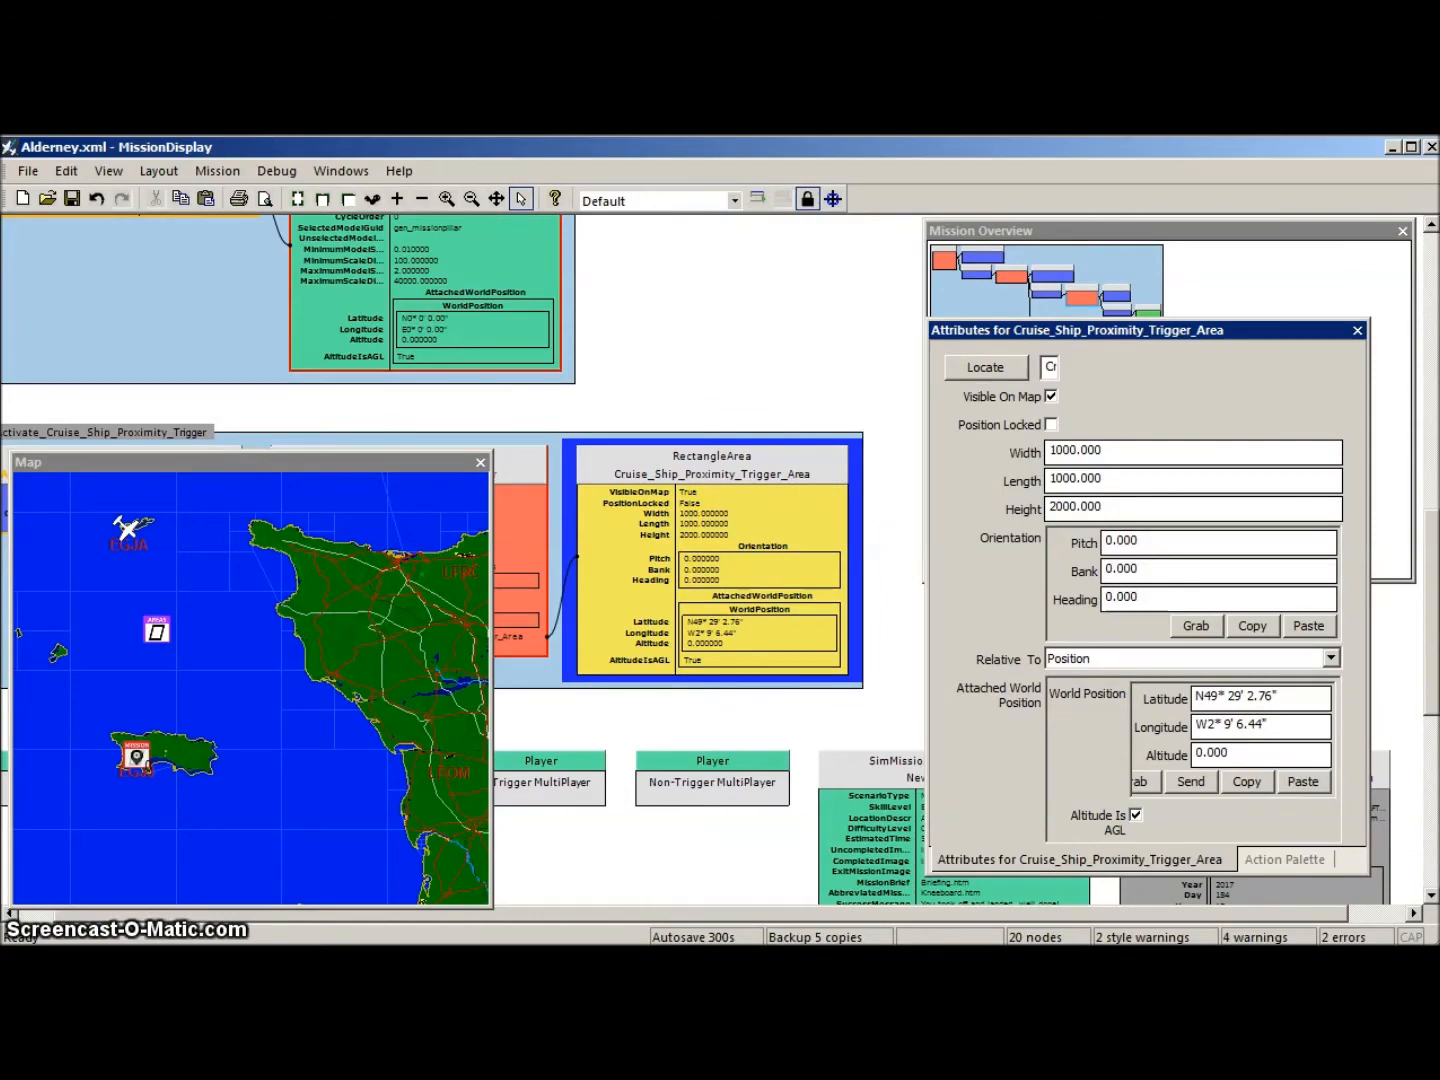
Step: Add a LibraryObject to the mission and name it Cruise_Ship
click(1270, 859)
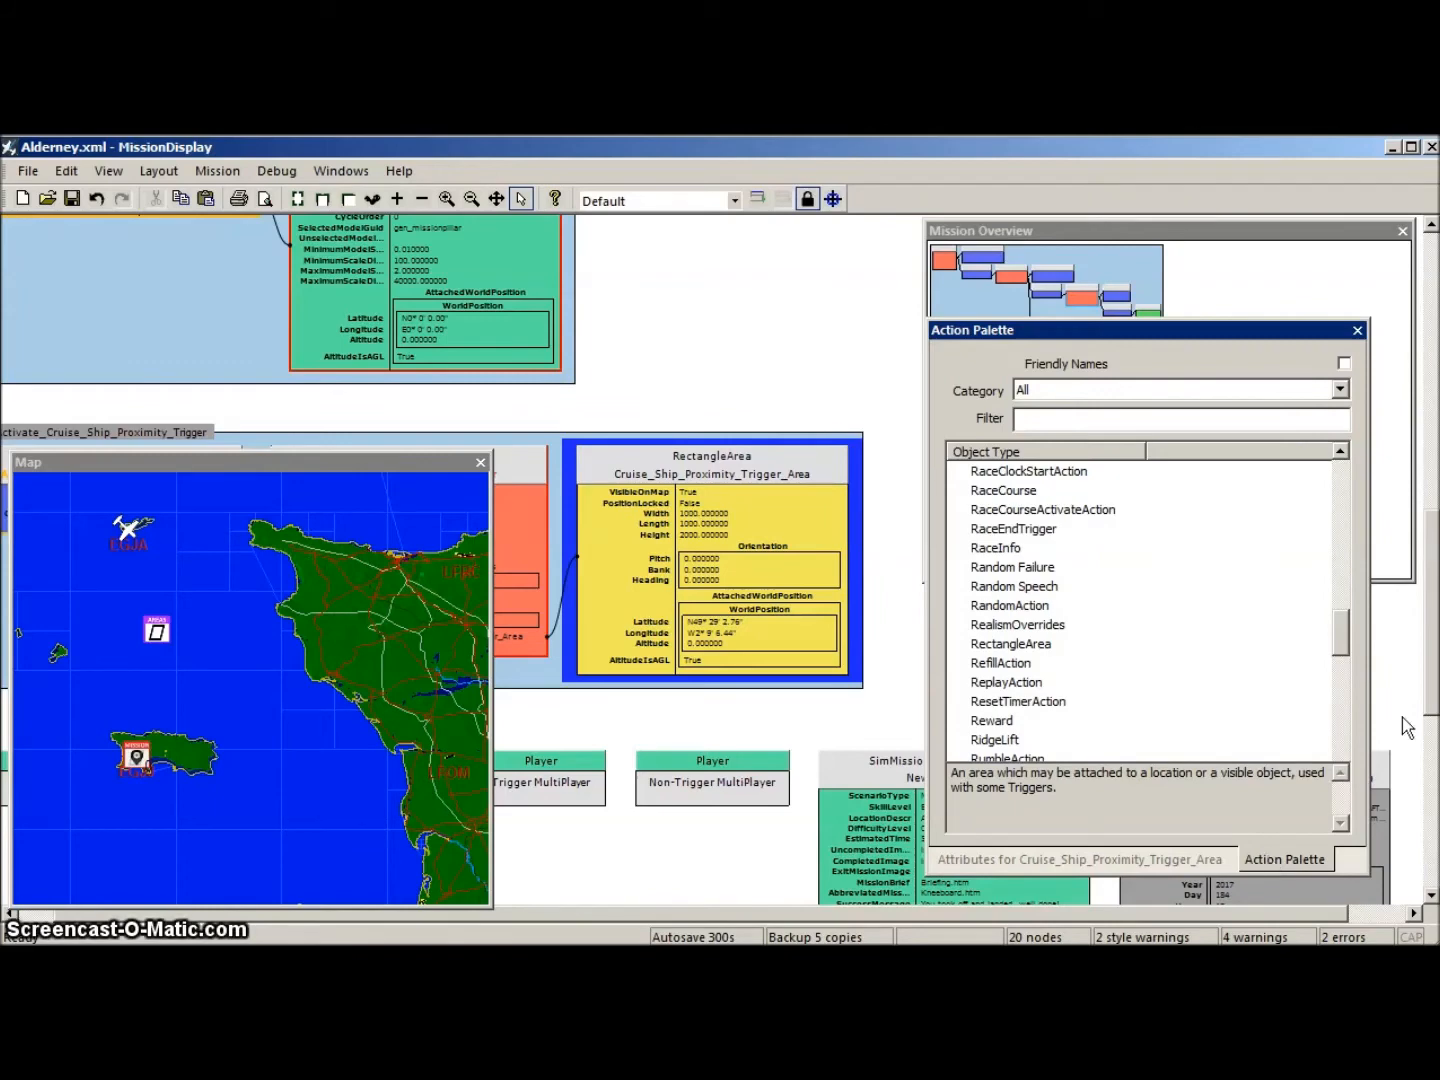
drag(1341, 640, 1344, 576)
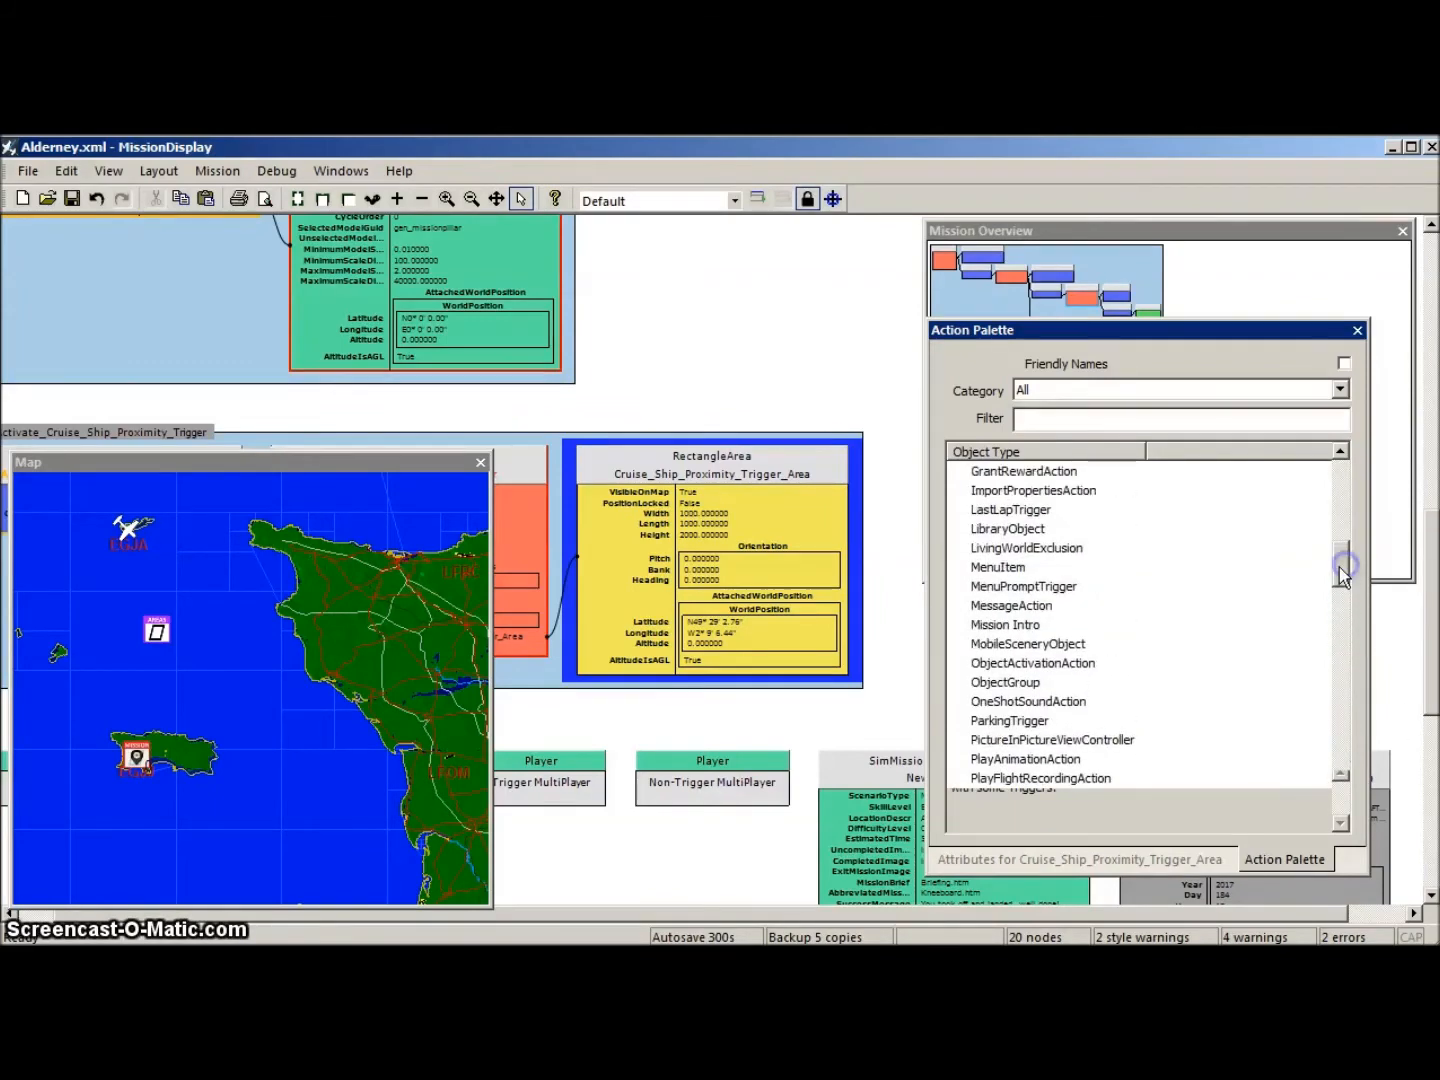
double_click(1019, 528)
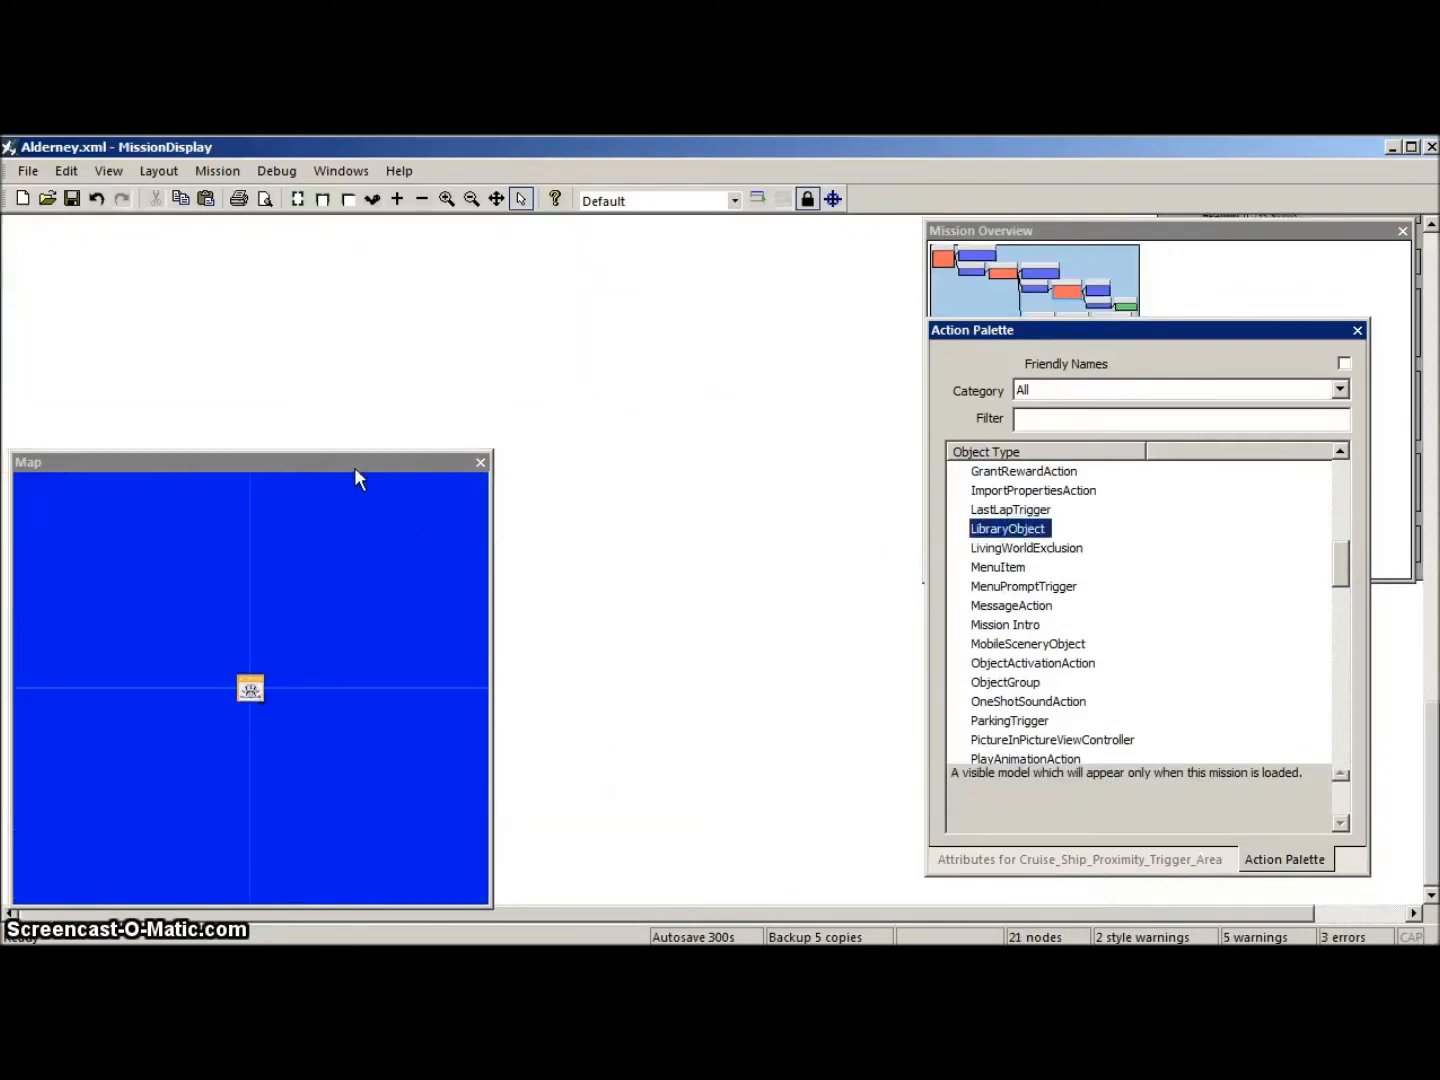
click(480, 462)
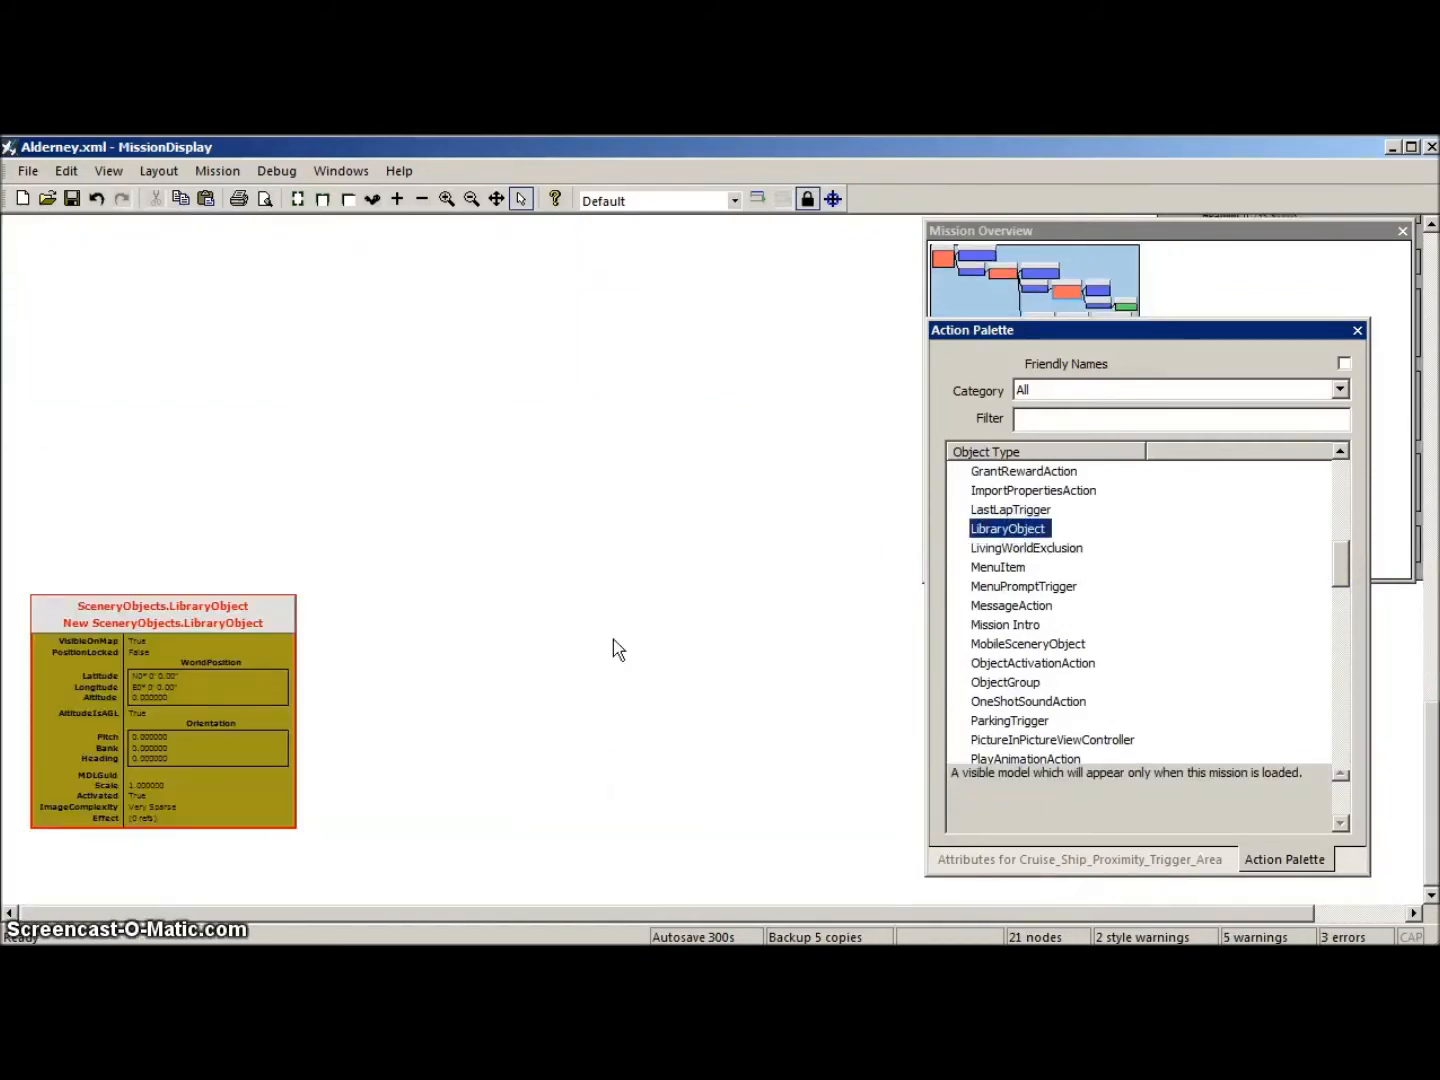
double_click(165, 616)
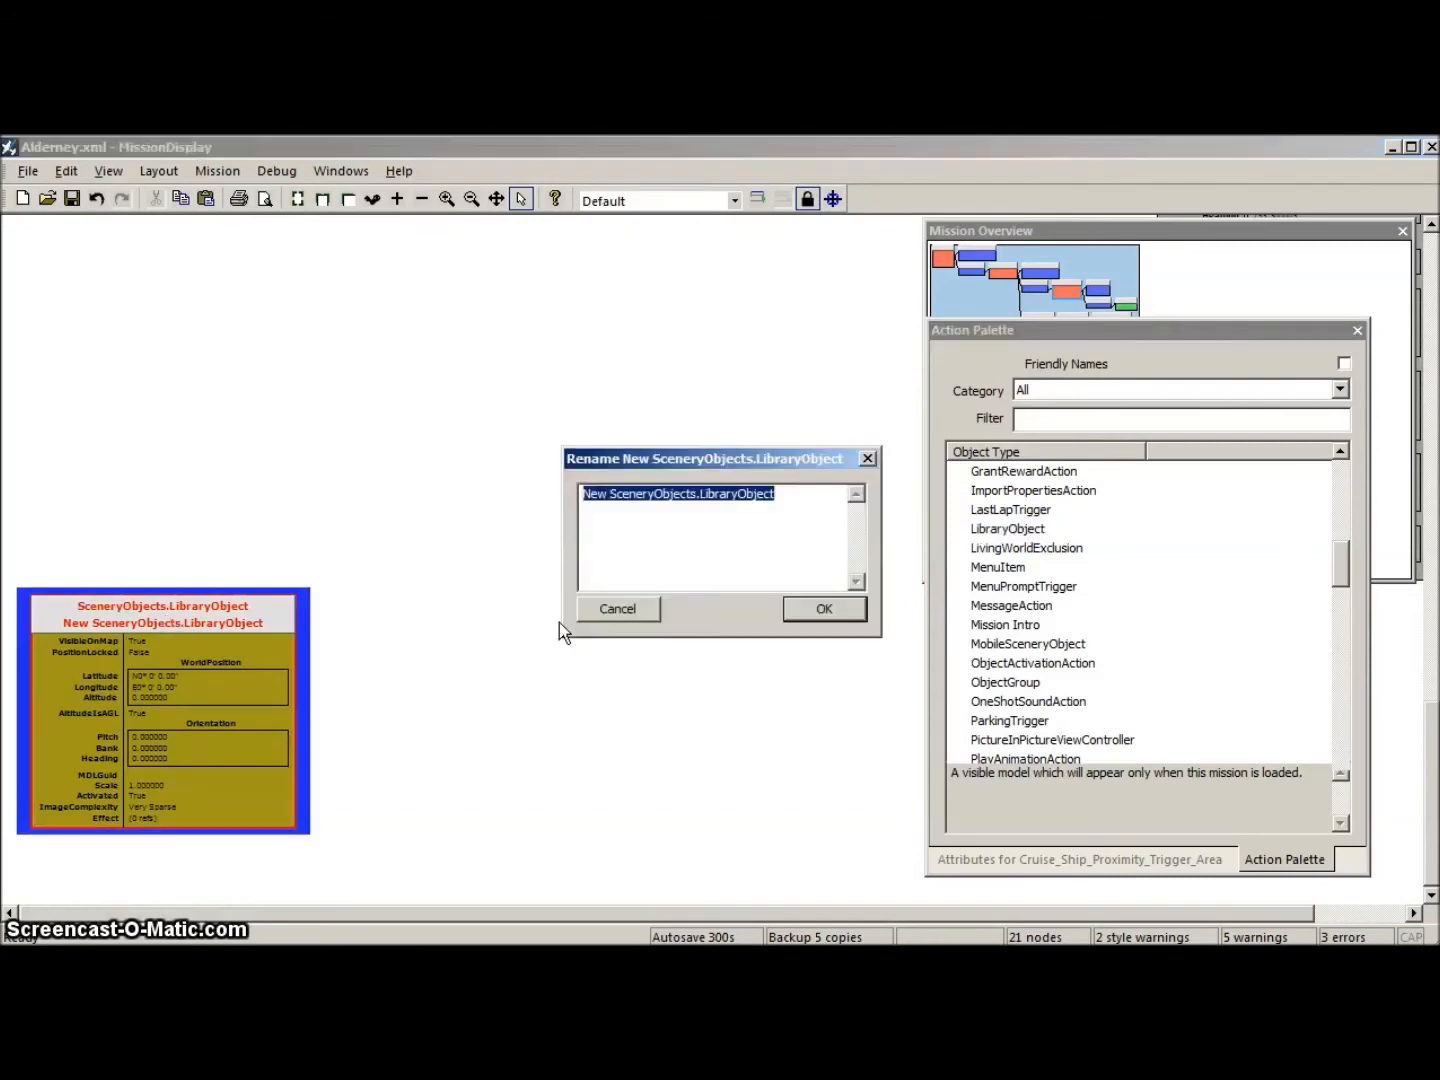
text(Cr)
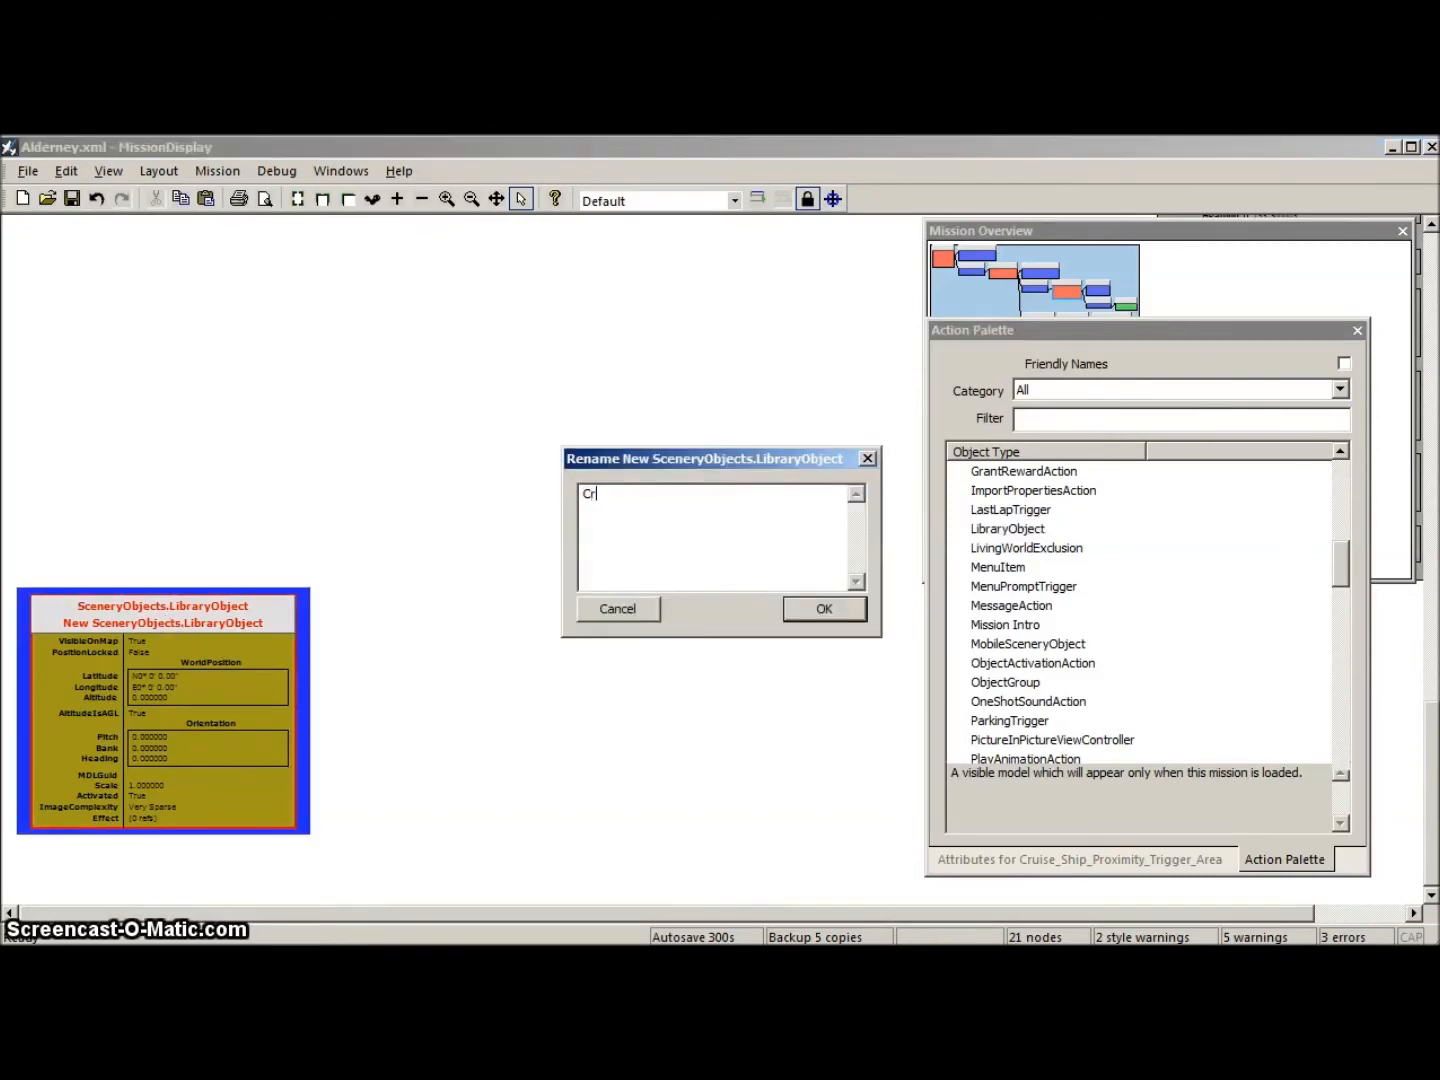
text(uise_Ship)
key(Return)
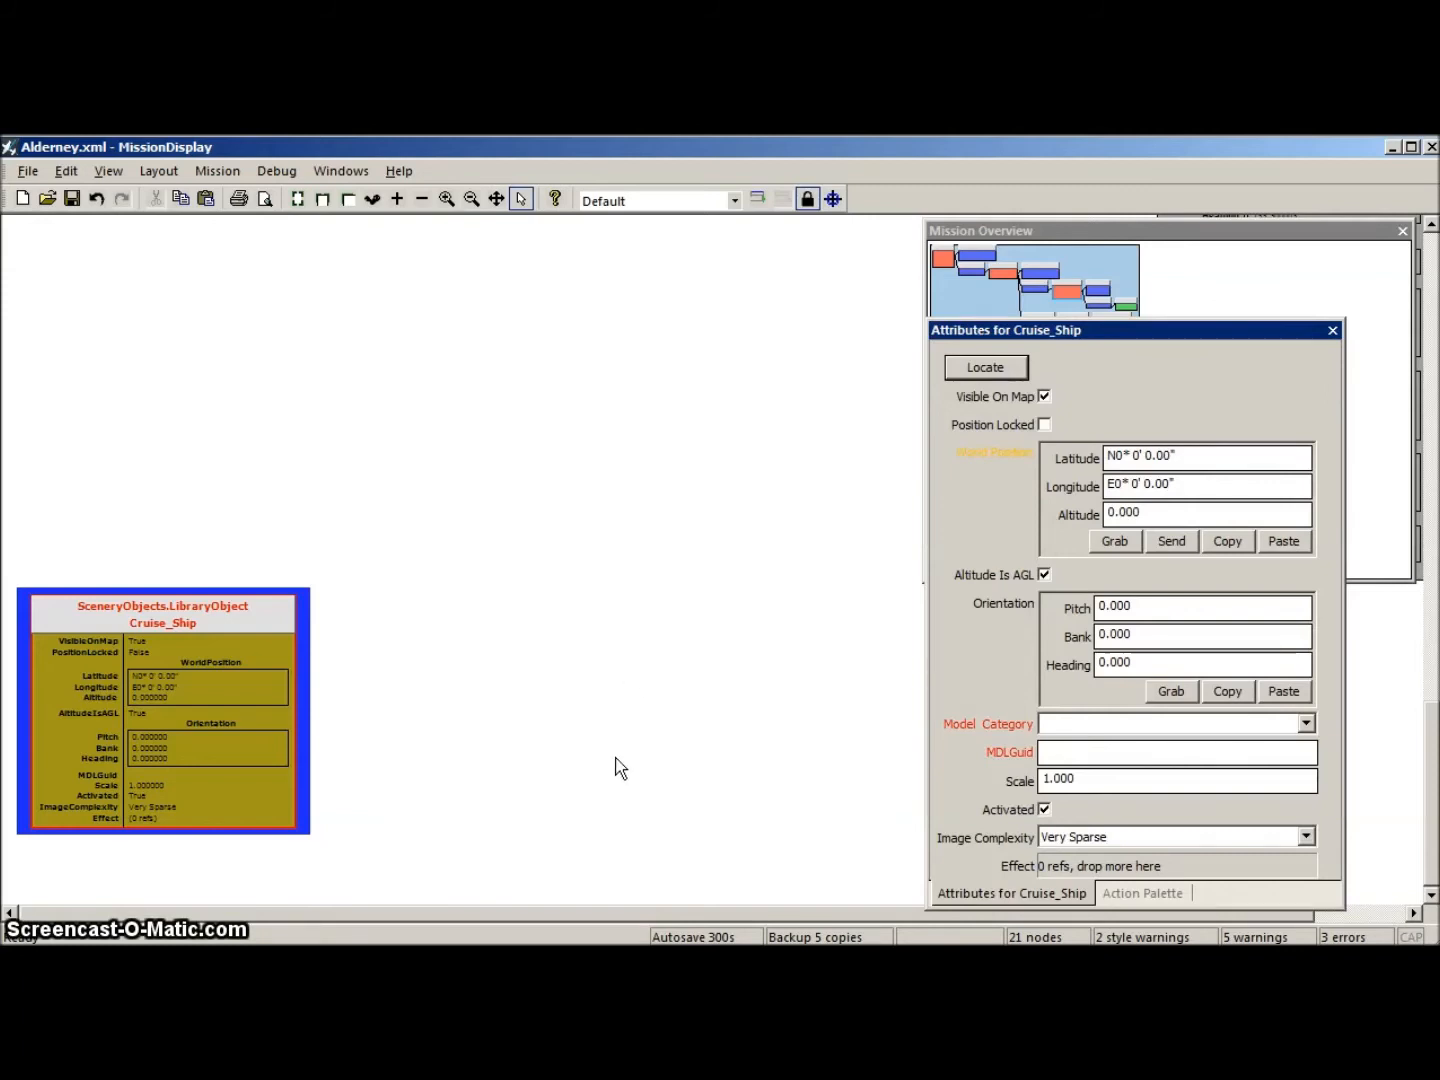
Step: Set Cruise_Ship's model category to Global, Generic & Vehicle Libraries and browse the MDLGuid list for a model
click(1306, 724)
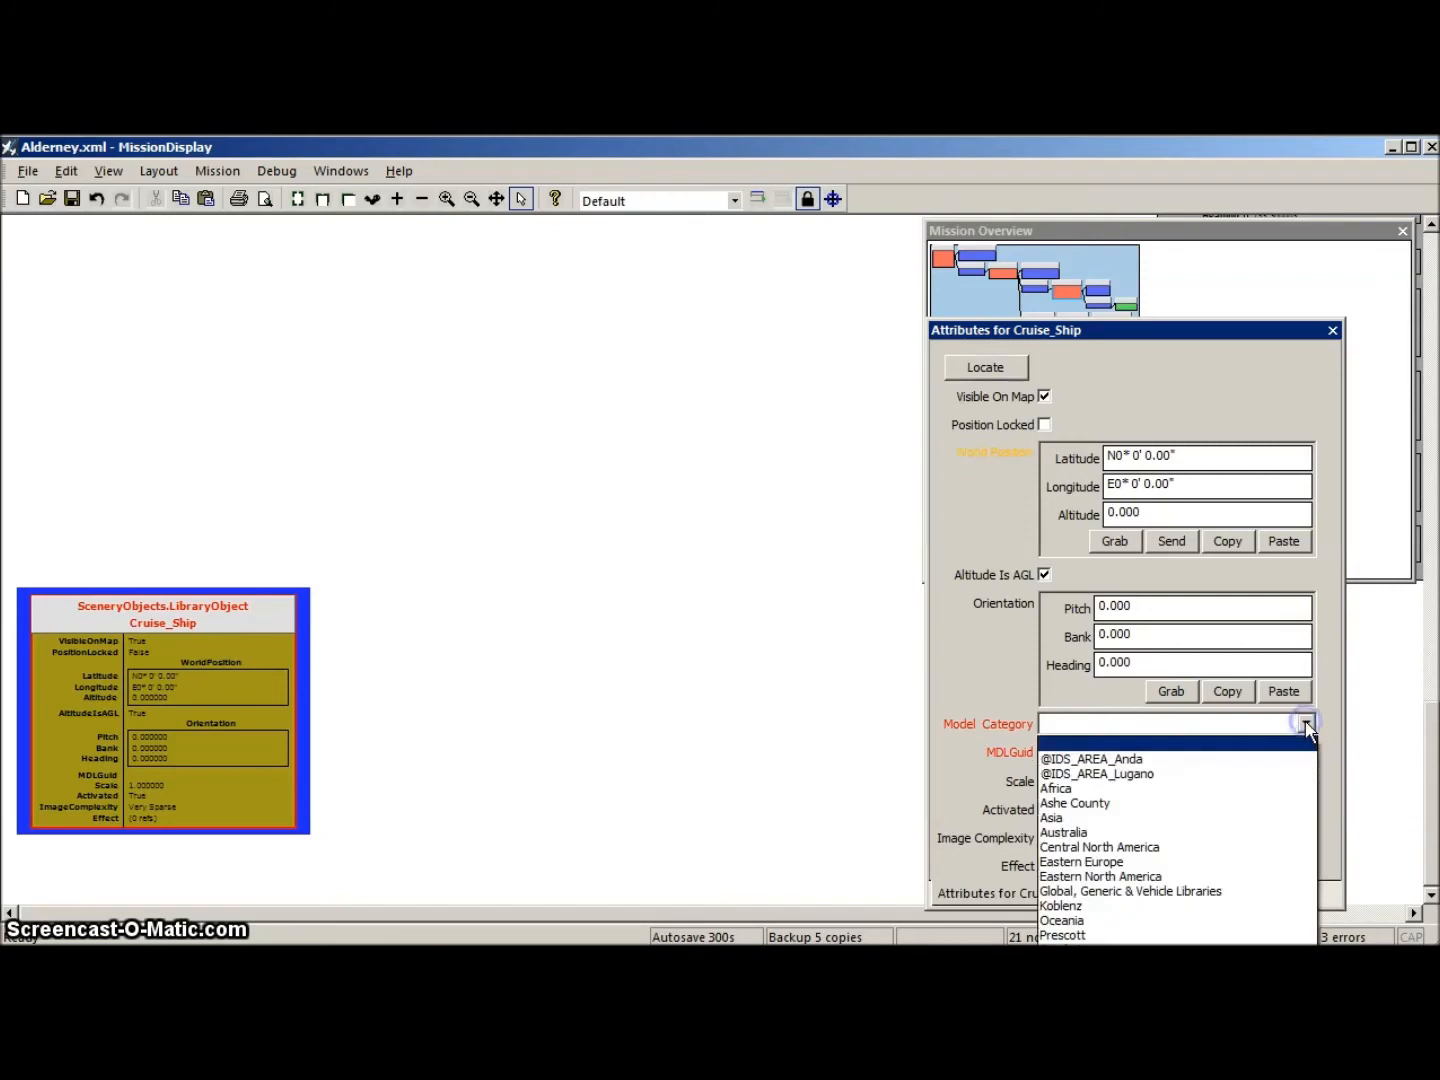
click(1164, 890)
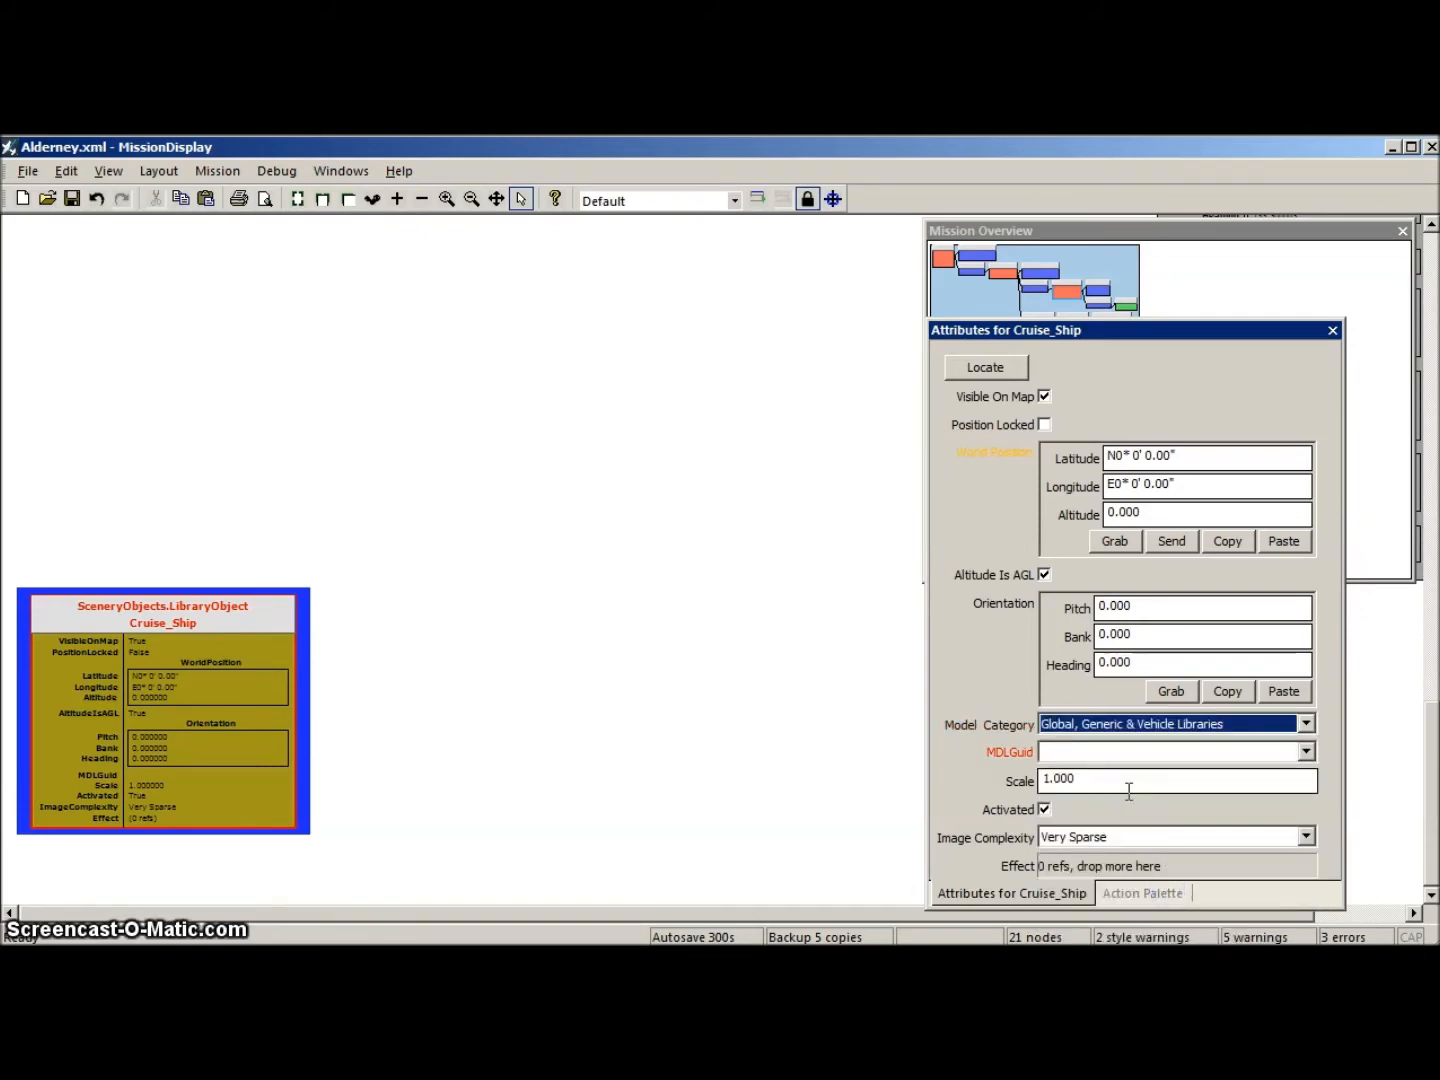
click(1307, 753)
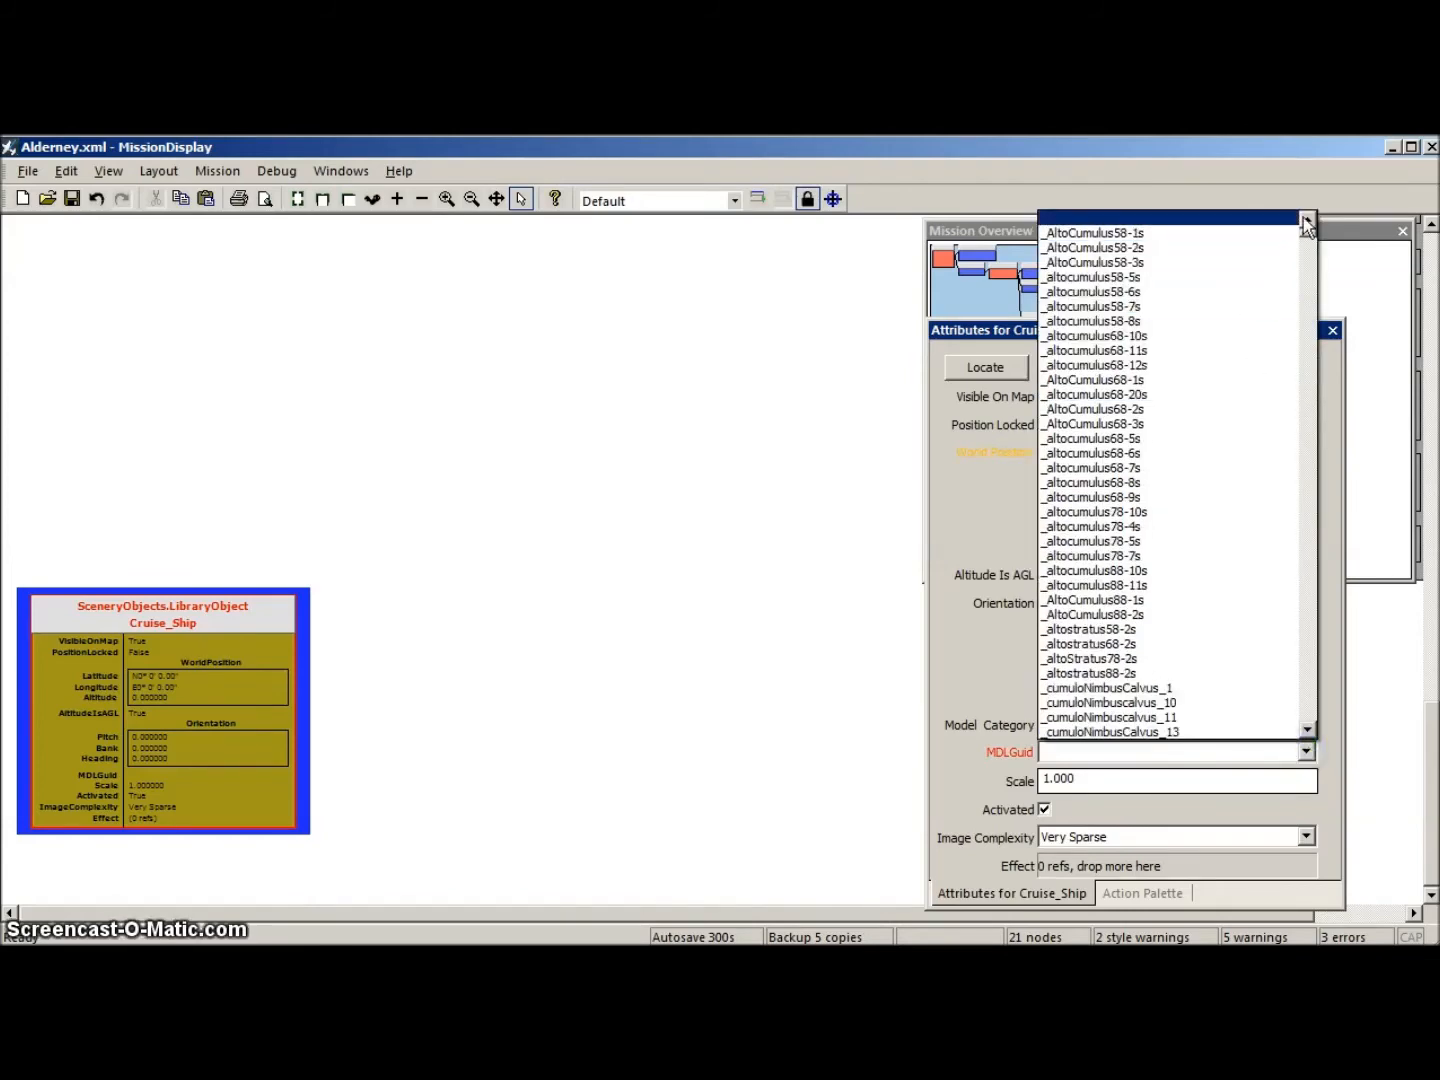
drag(1307, 236, 1307, 692)
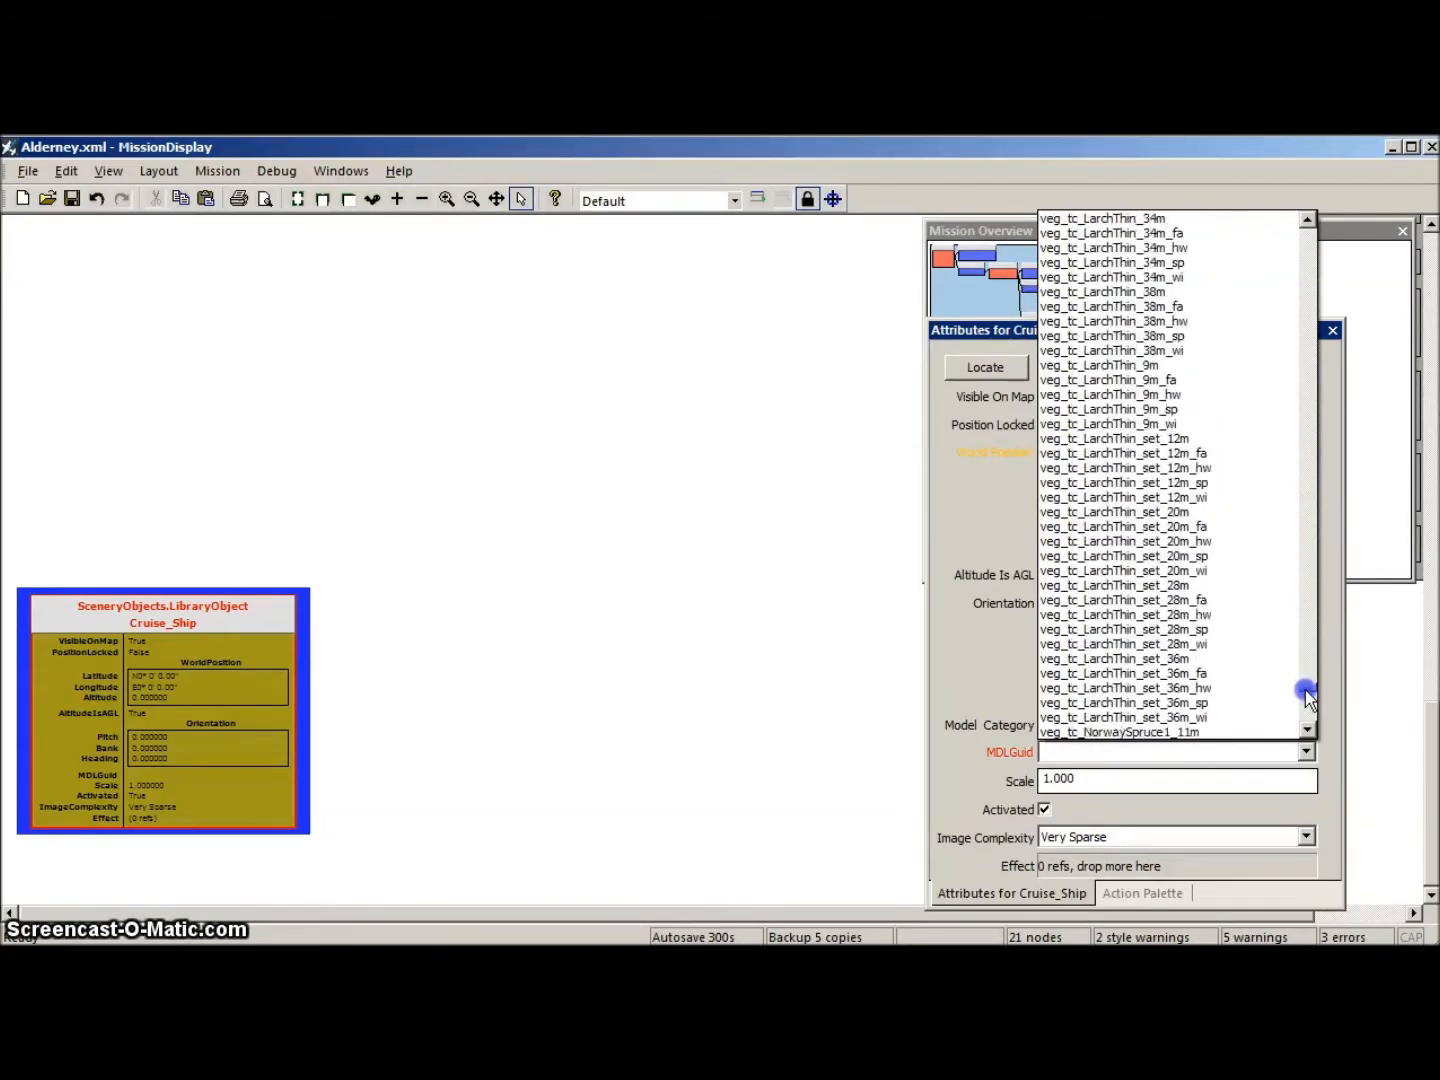